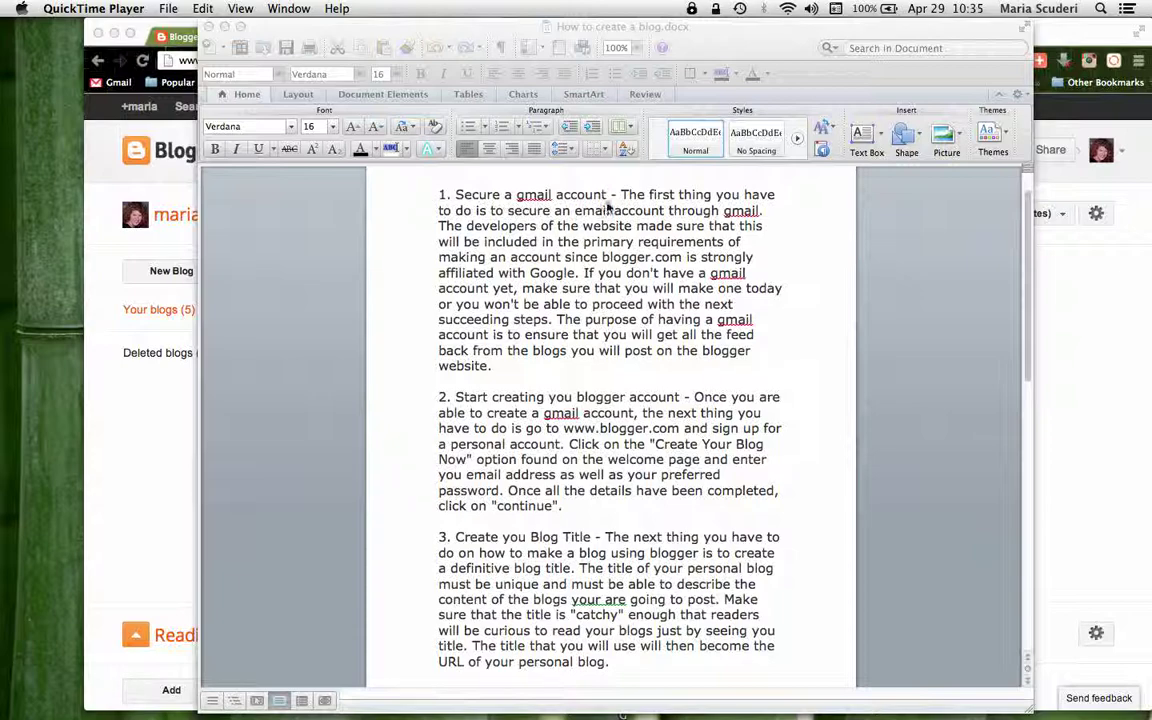
# Read through the five numbered instructions in the "How to create a blog" document and close its window
pyautogui.click(572, 191)
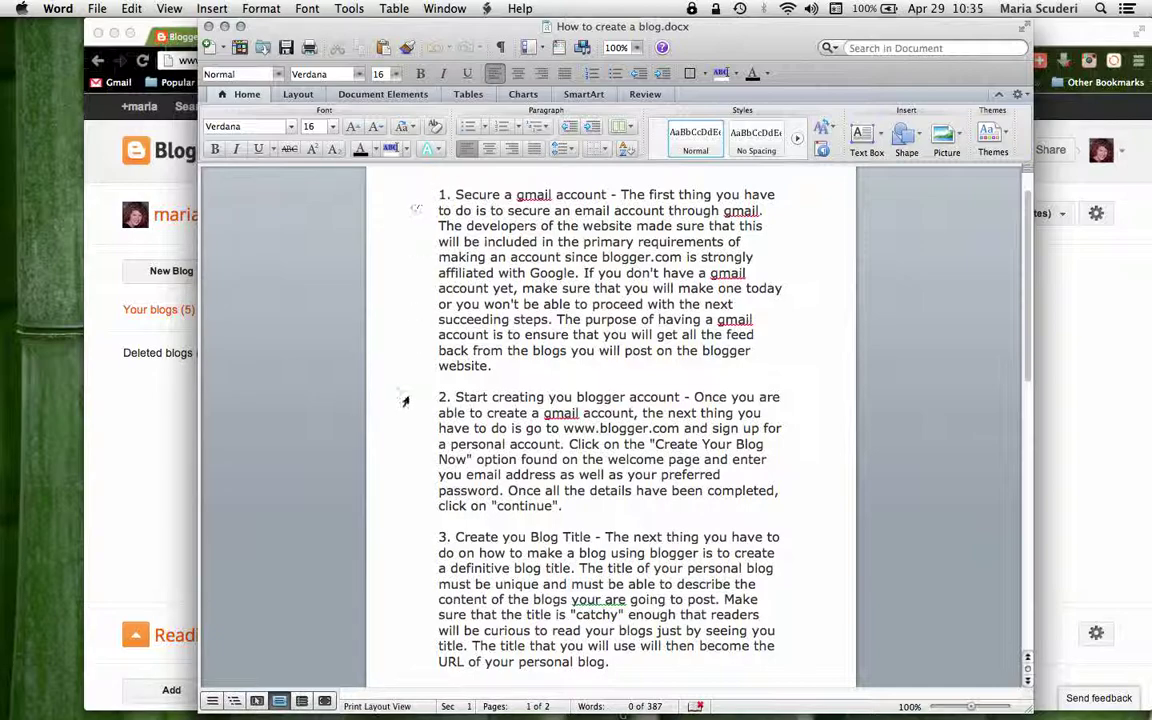
pyautogui.scroll(-5, 405, 571)
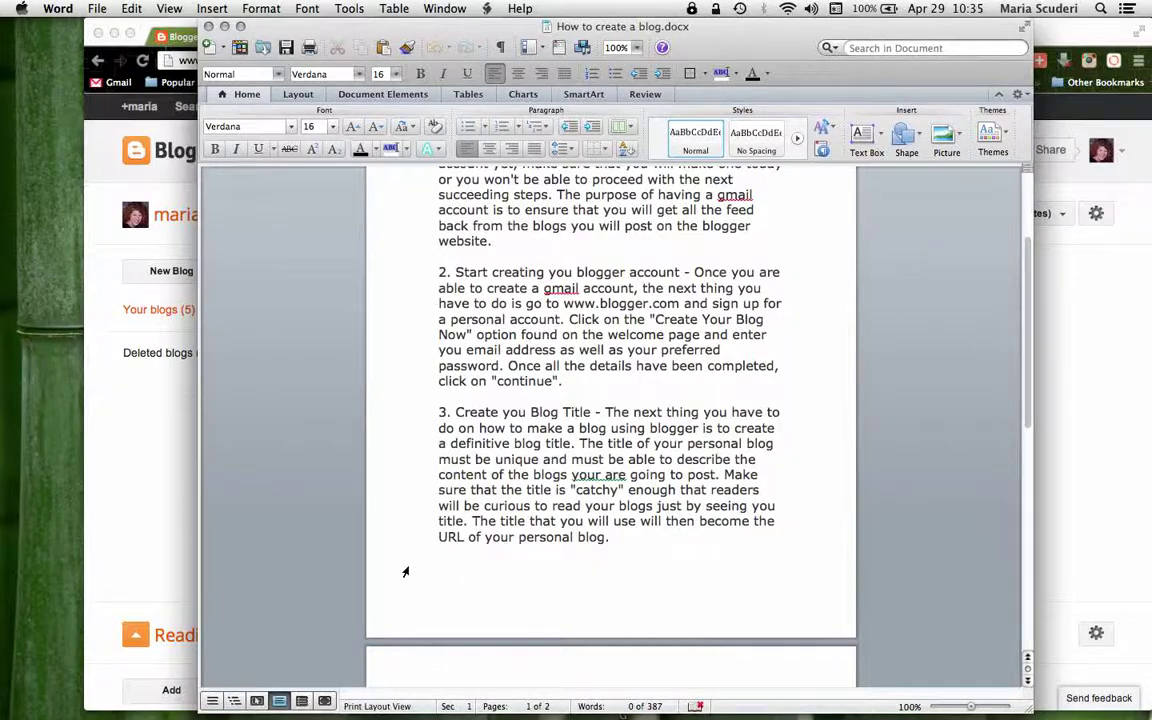
pyautogui.scroll(-15, 405, 571)
pyautogui.scroll(13, 405, 571)
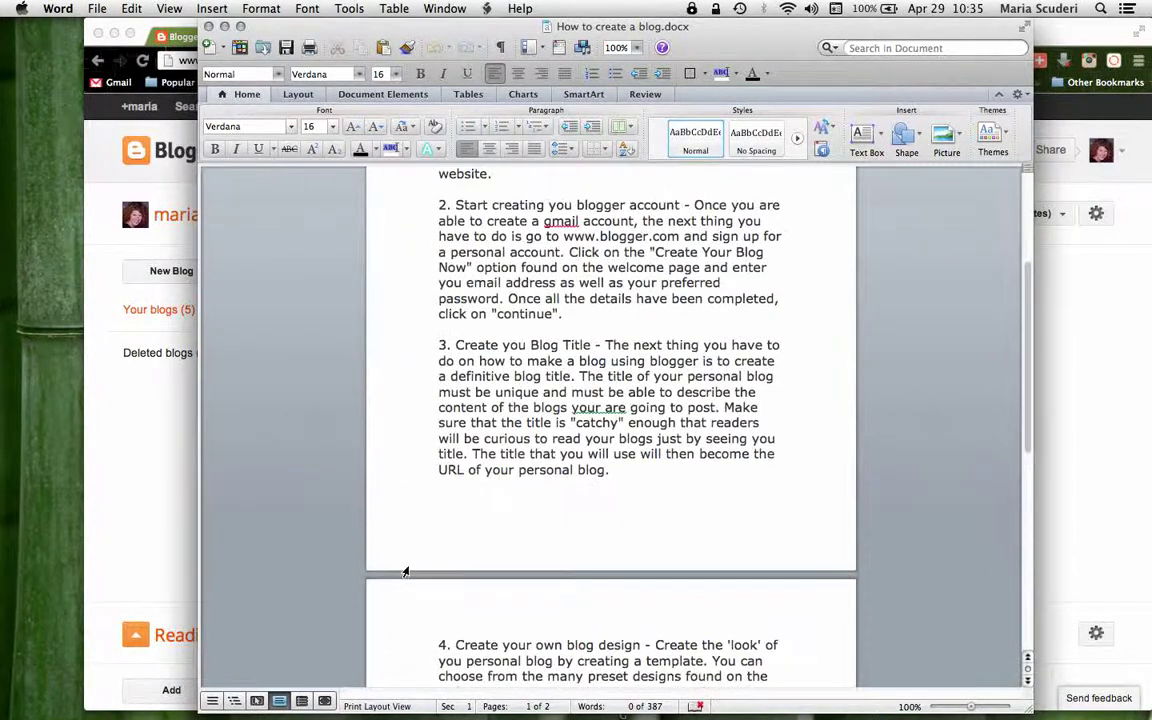
pyautogui.scroll(5, 405, 571)
pyautogui.scroll(3, 405, 571)
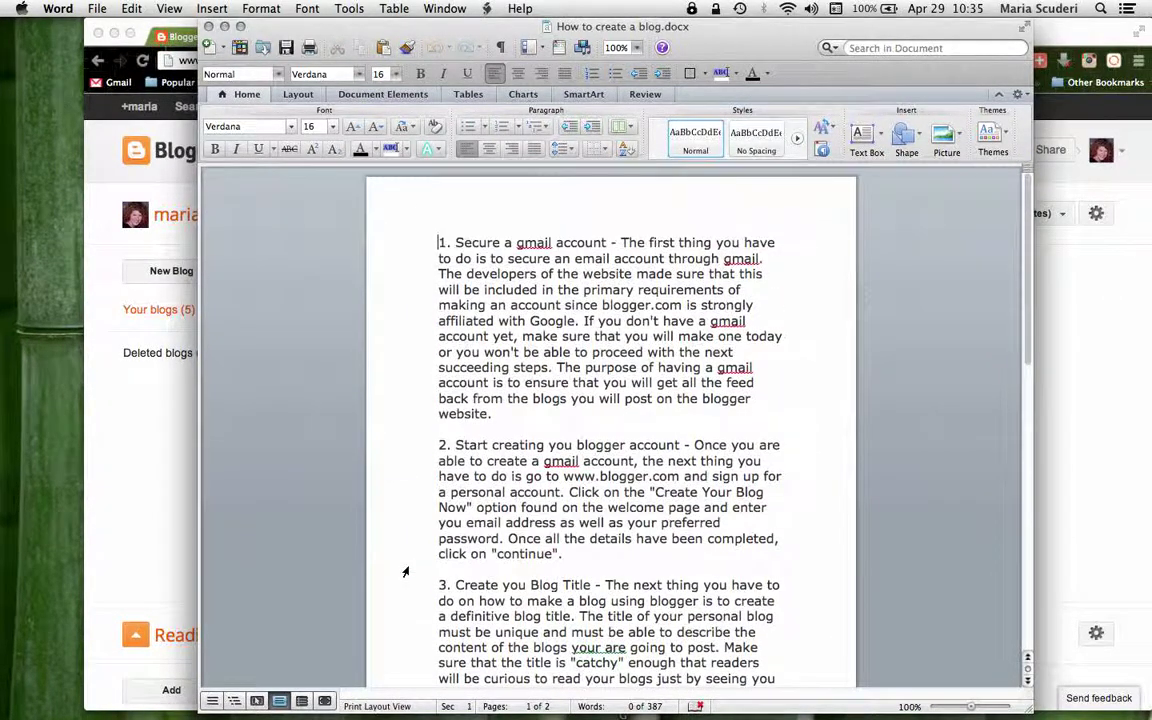
pyautogui.scroll(1, 405, 571)
pyautogui.scroll(-2, 405, 571)
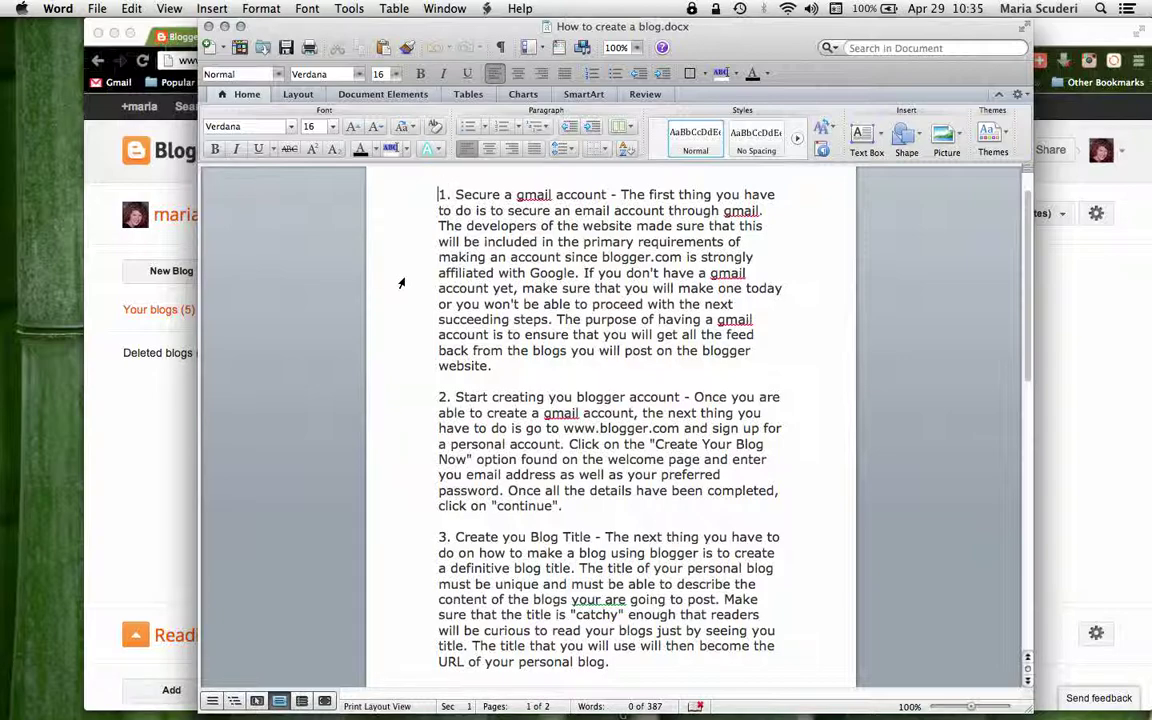
pyautogui.scroll(-5, 406, 490)
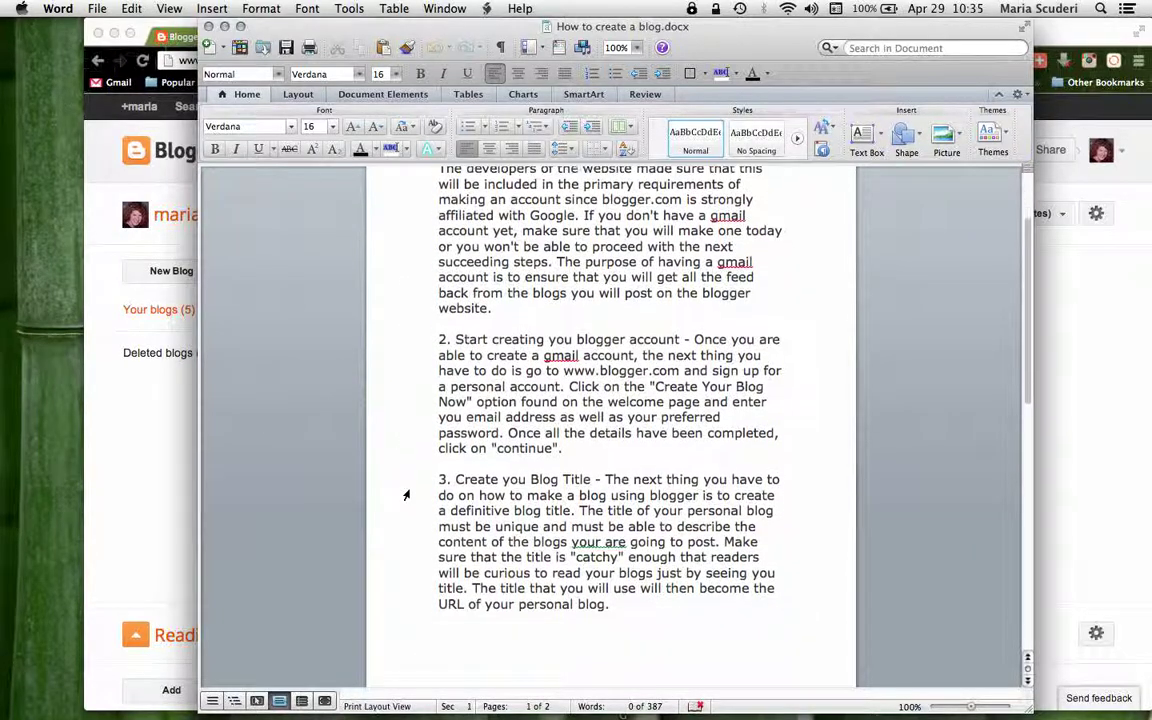
pyautogui.scroll(-8, 406, 494)
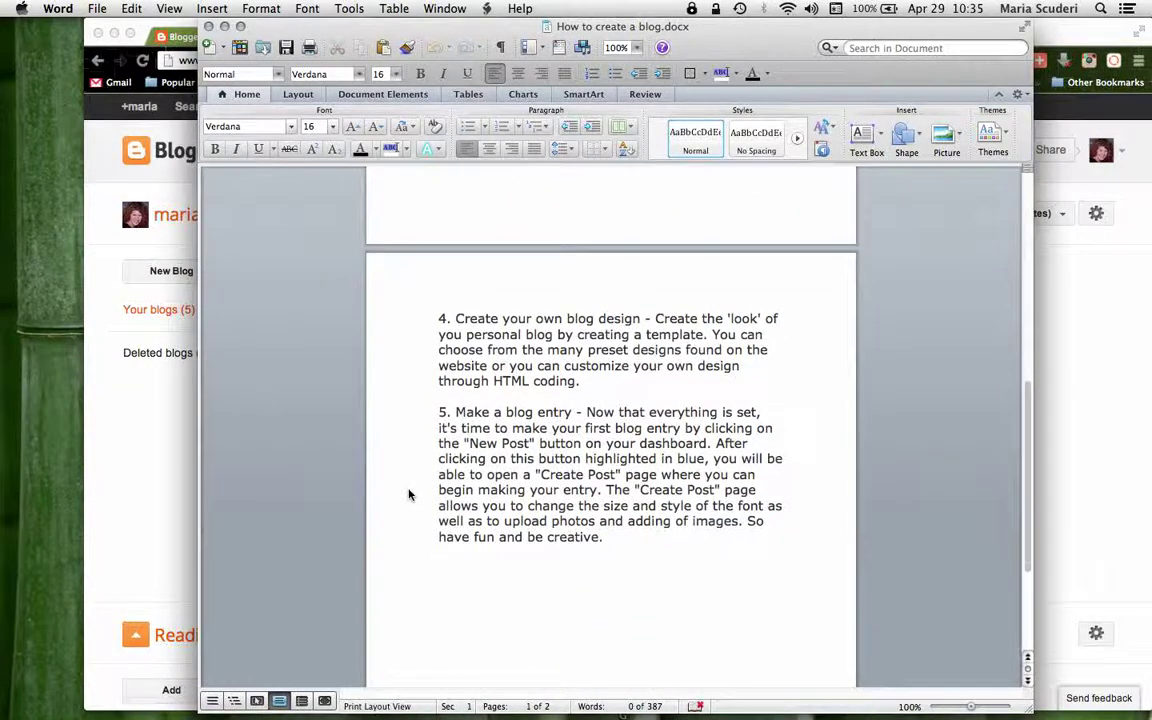
pyautogui.scroll(6, 409, 494)
pyautogui.scroll(6, 409, 494)
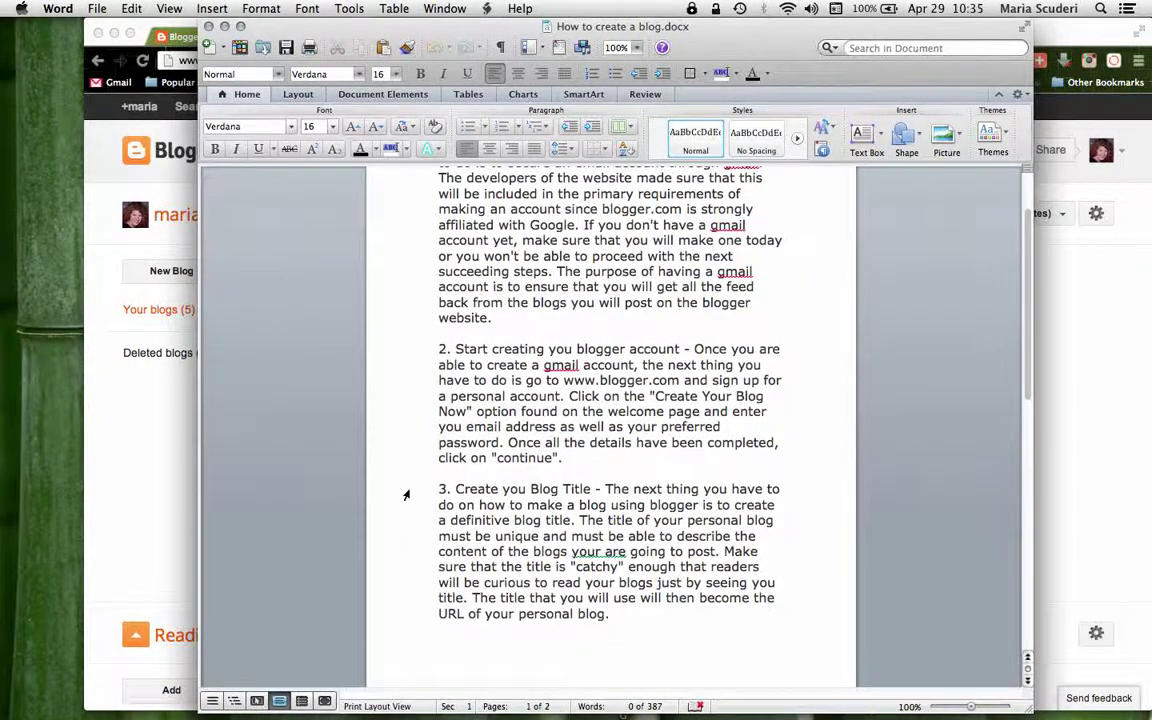
pyautogui.scroll(1, 406, 494)
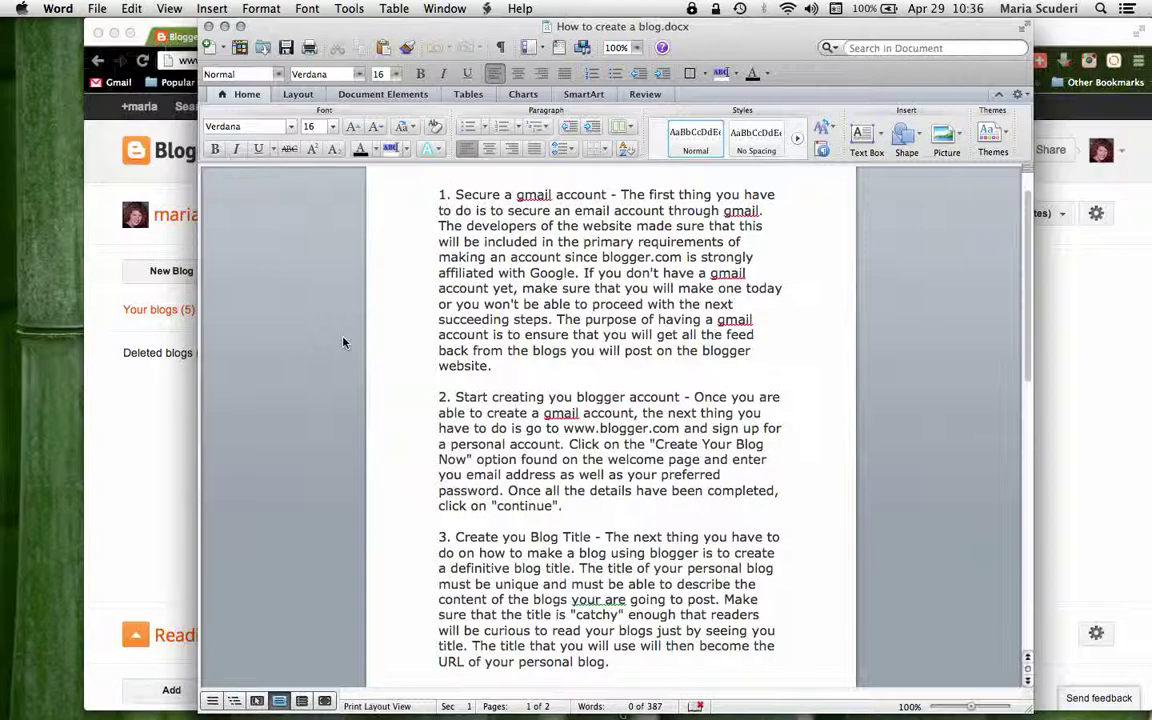
pyautogui.click(209, 26)
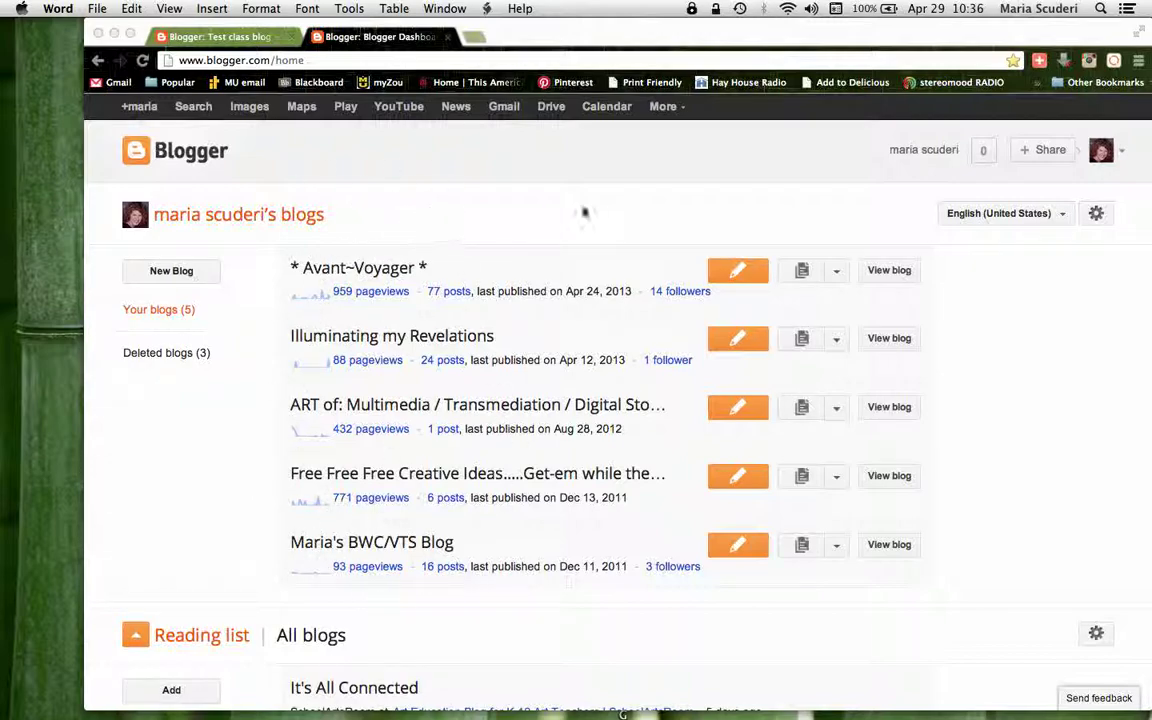
# Open the Avant~Voyager blog and look through its header image, latest post and sidebar content
pyautogui.click(895, 278)
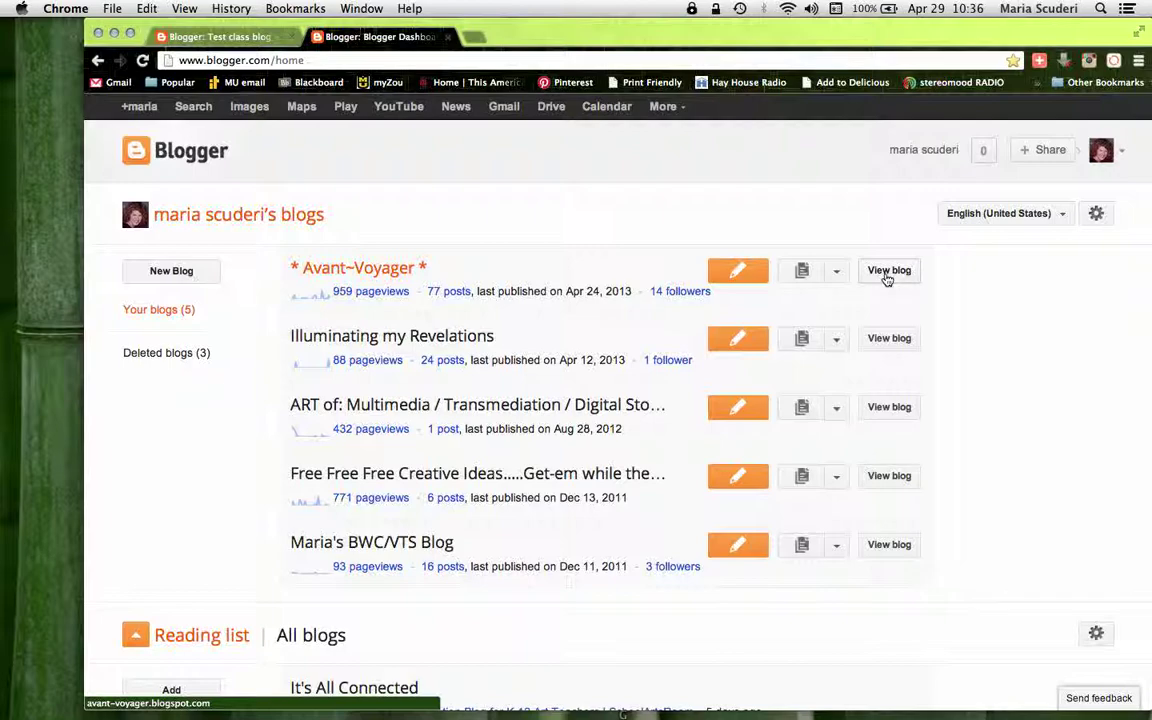
pyautogui.click(887, 272)
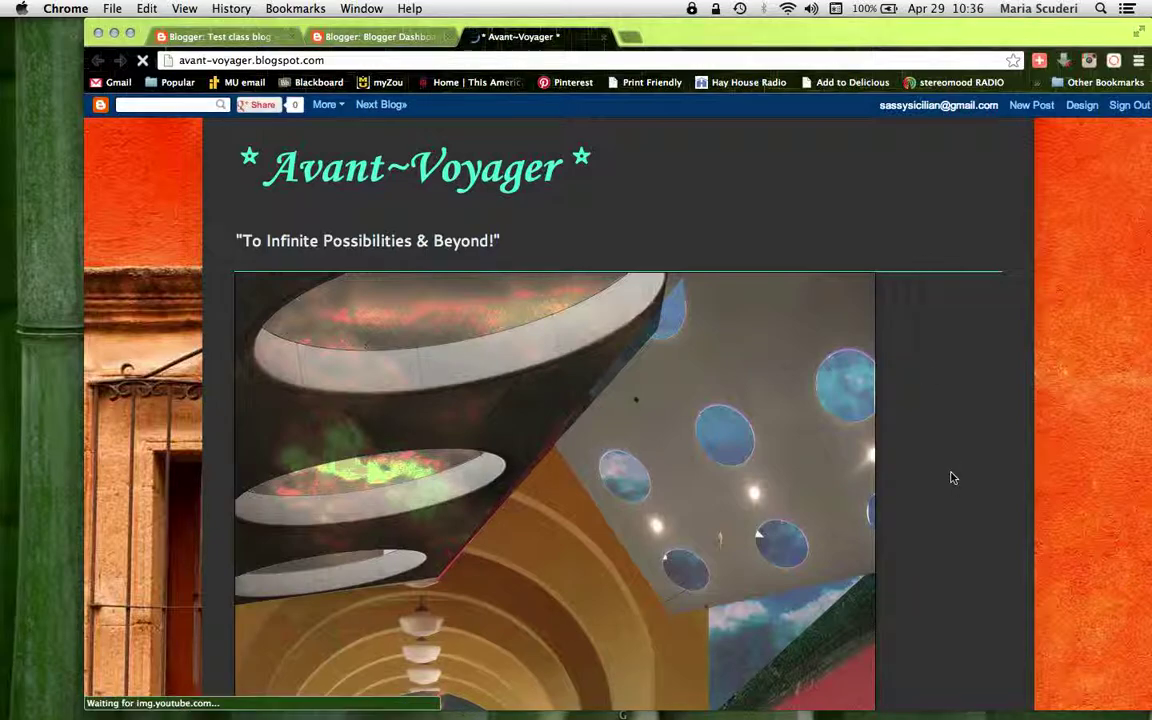
pyautogui.scroll(-3, 953, 478)
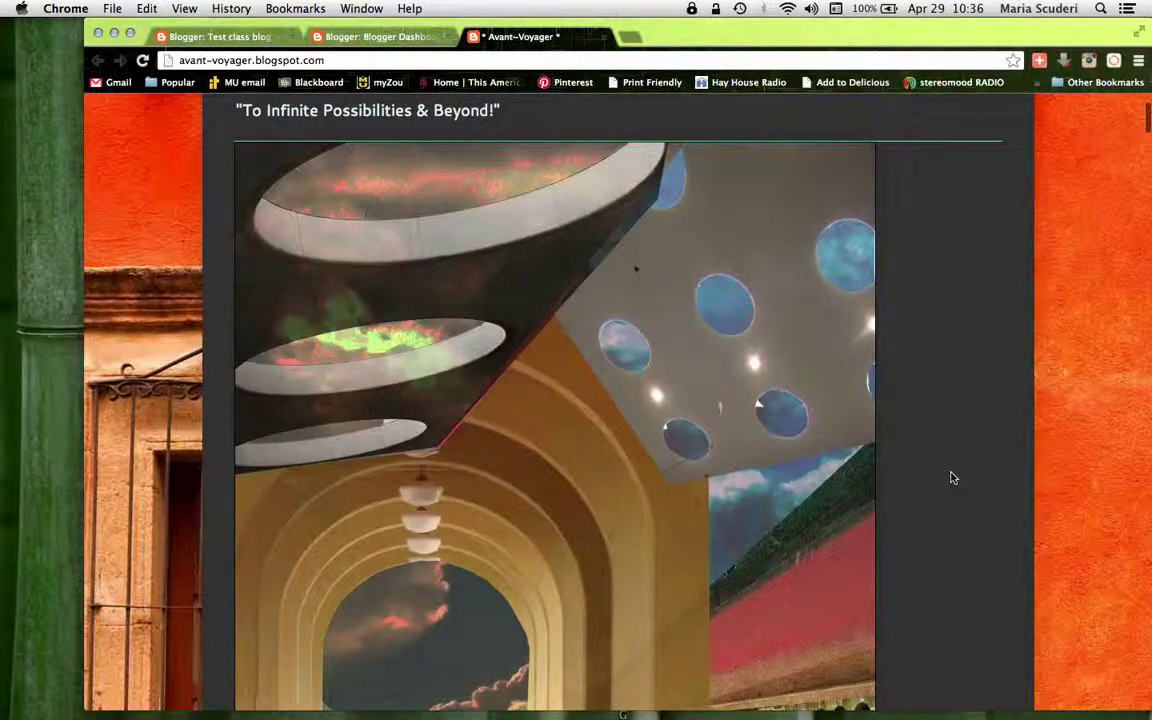
pyautogui.scroll(-5, 952, 476)
pyautogui.scroll(-2, 953, 475)
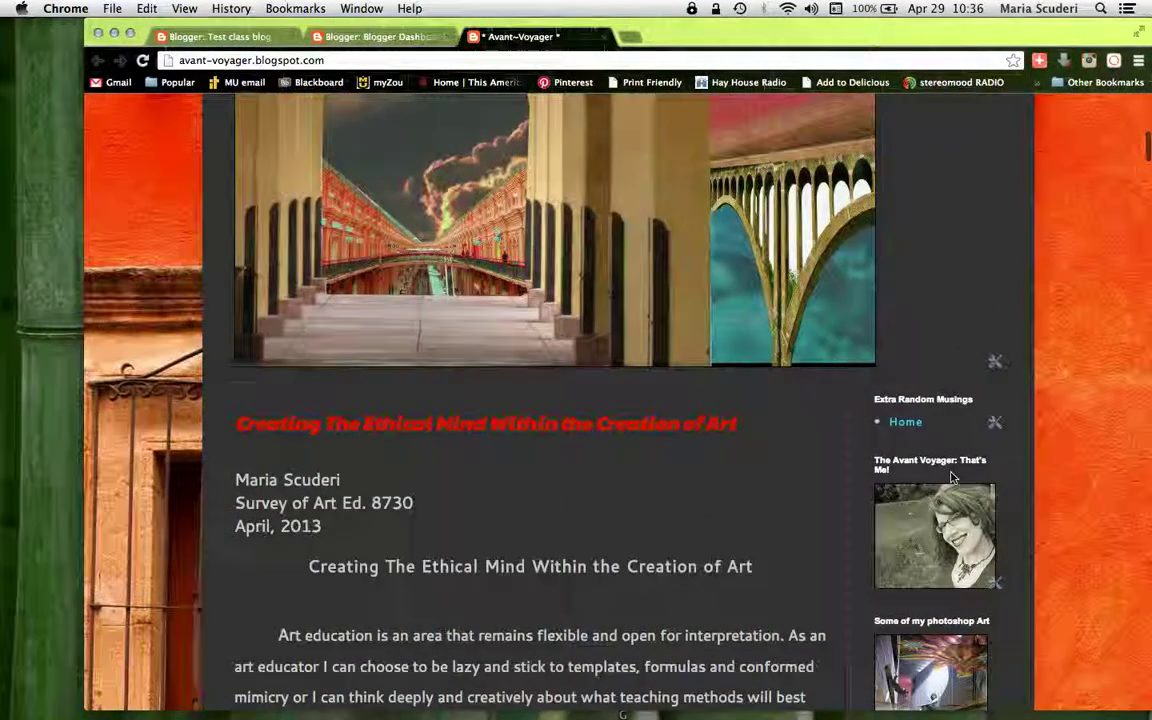
pyautogui.scroll(-10, 952, 468)
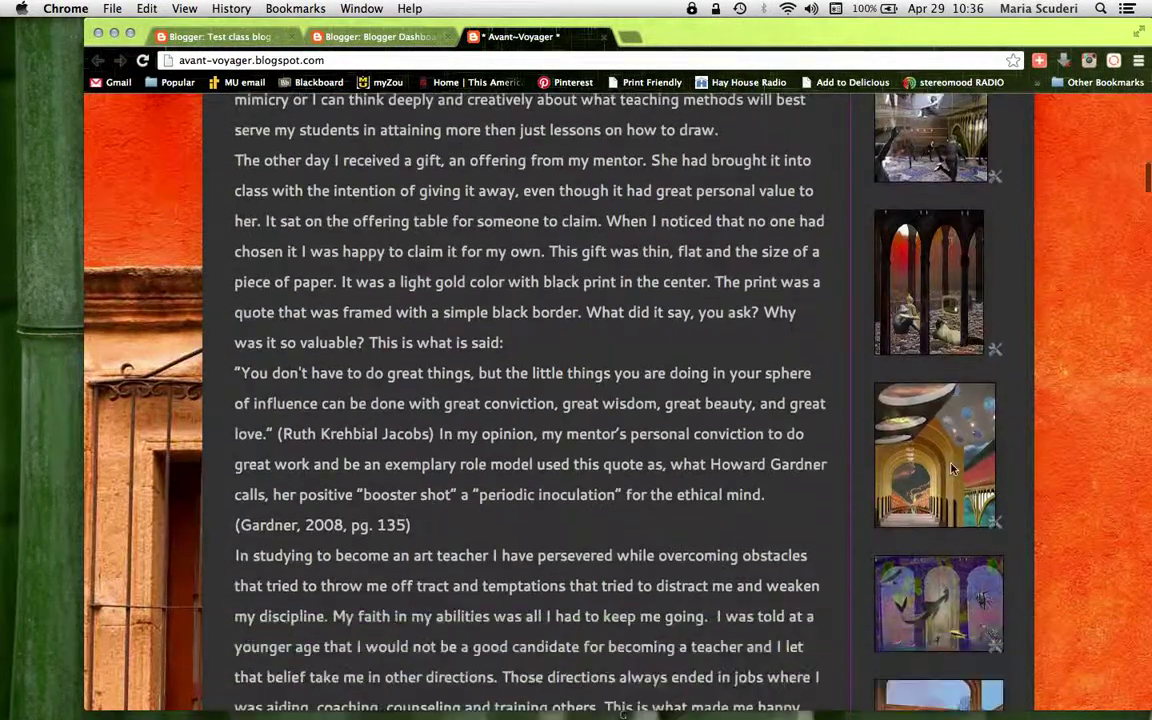
pyautogui.scroll(-3, 952, 468)
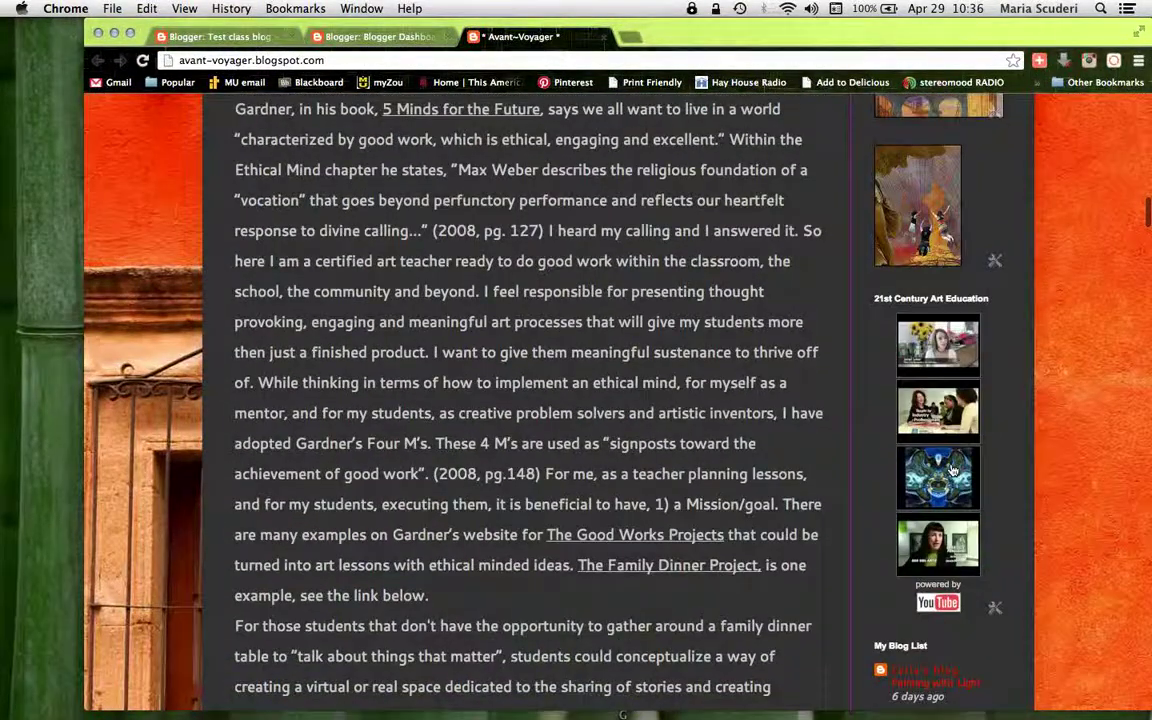
pyautogui.scroll(-1, 952, 470)
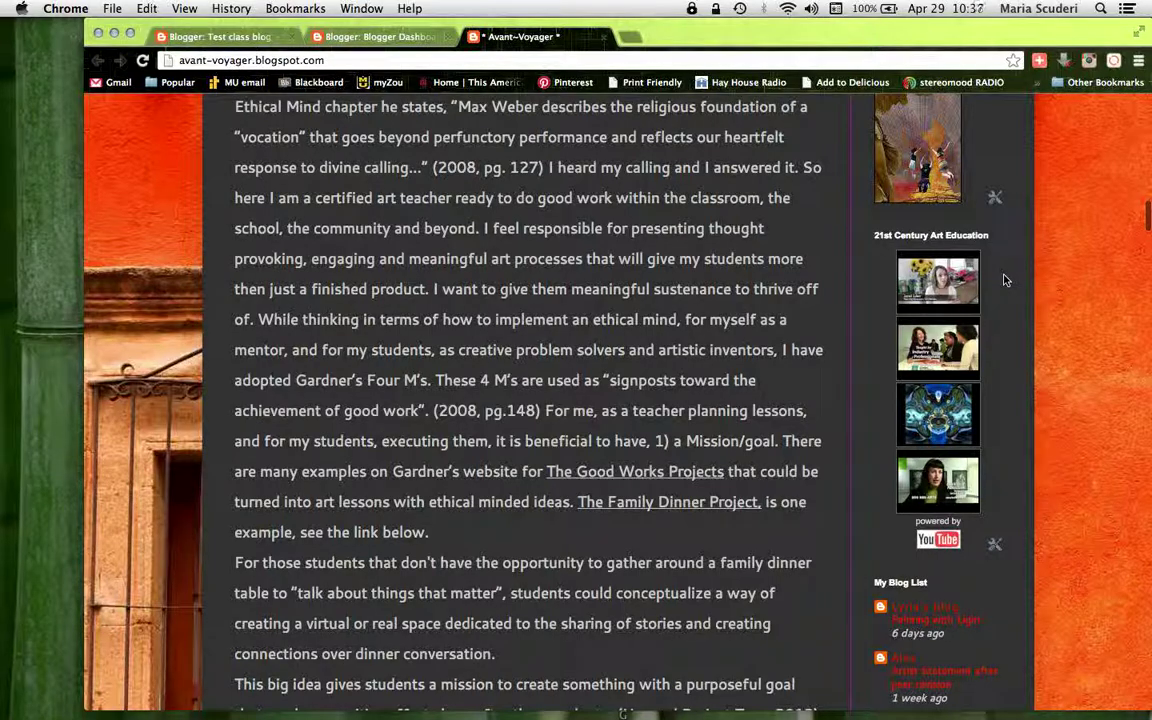
# Examine the Avant~Voyager sidebar again, from the profile photo and Photoshop art to the art education videos and blog list
pyautogui.scroll(5, 1005, 280)
pyautogui.scroll(10, 1005, 280)
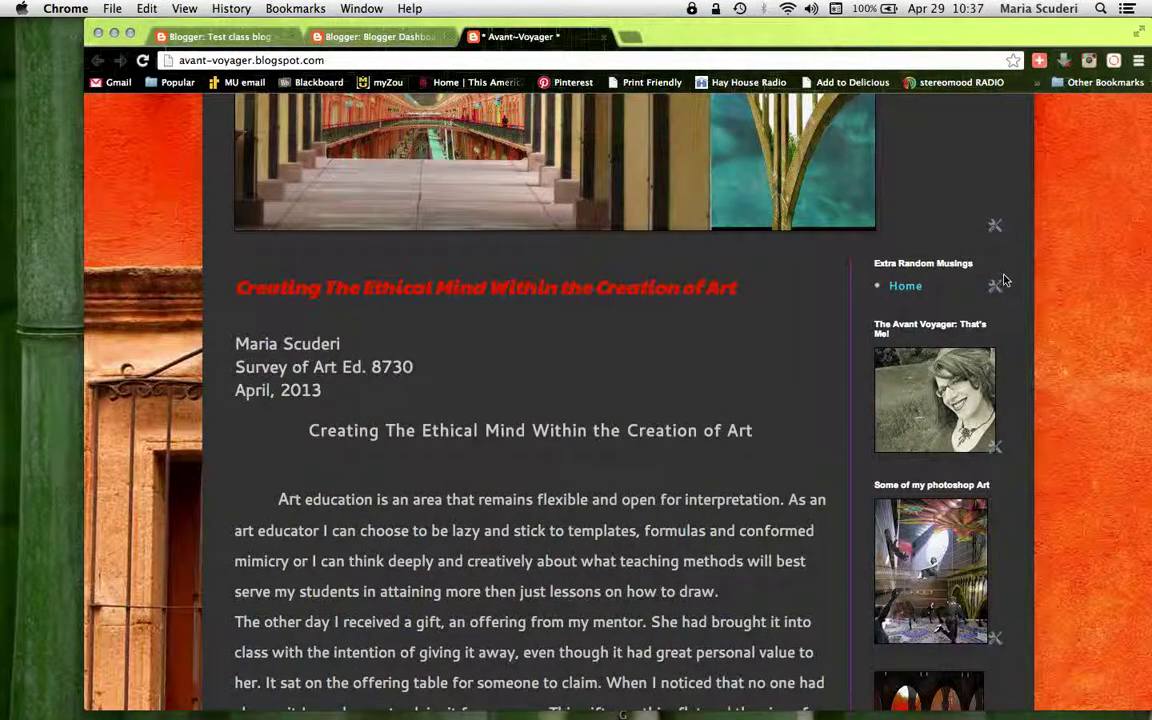
pyautogui.scroll(-5, 1005, 280)
pyautogui.scroll(-9, 1005, 280)
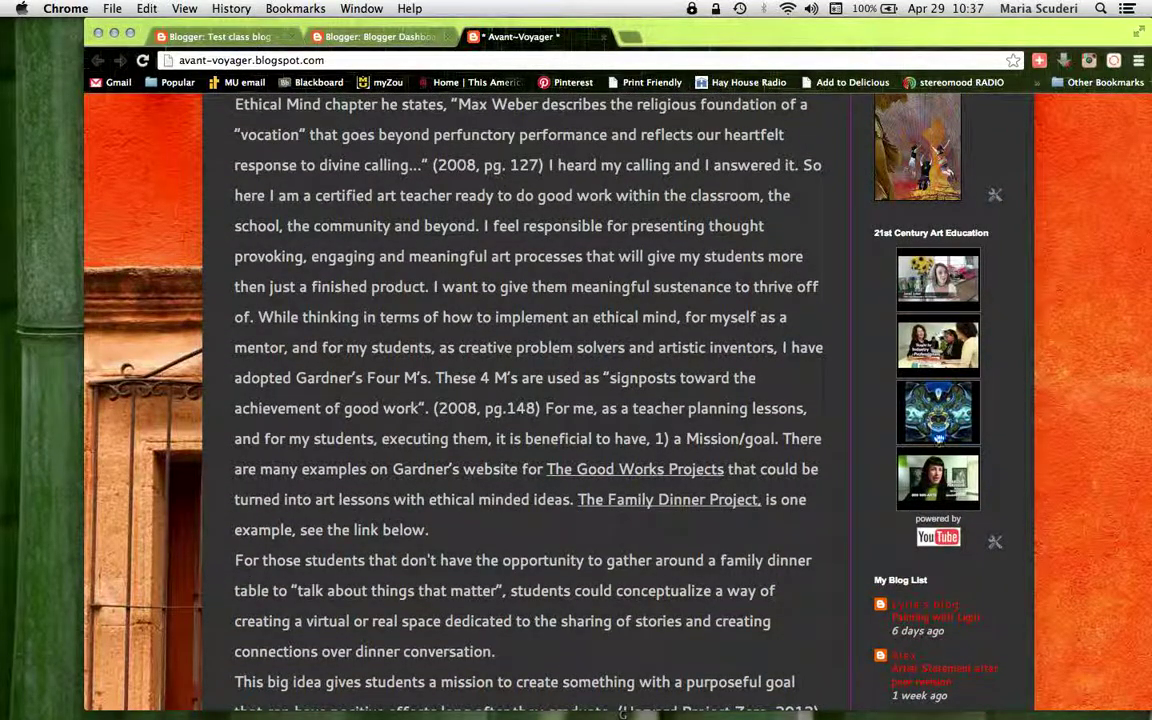
pyautogui.scroll(-3, 855, 450)
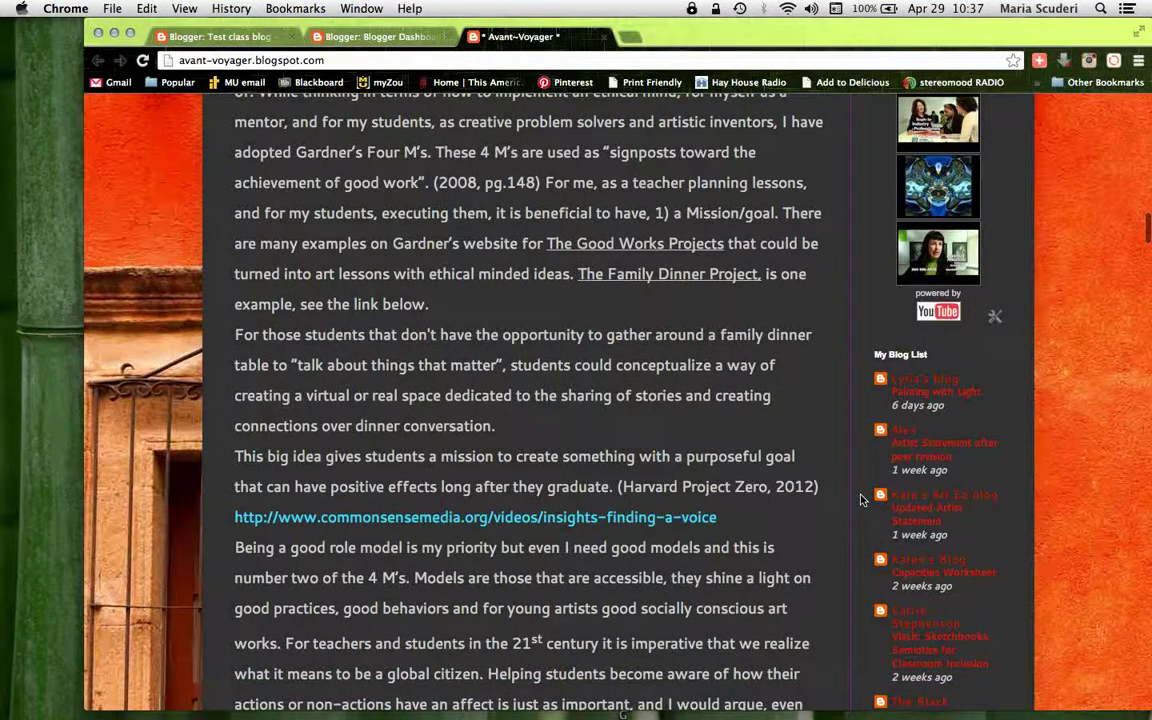
pyautogui.scroll(-3, 862, 498)
pyautogui.scroll(-3, 862, 498)
pyautogui.scroll(8, 862, 498)
pyautogui.scroll(15, 862, 498)
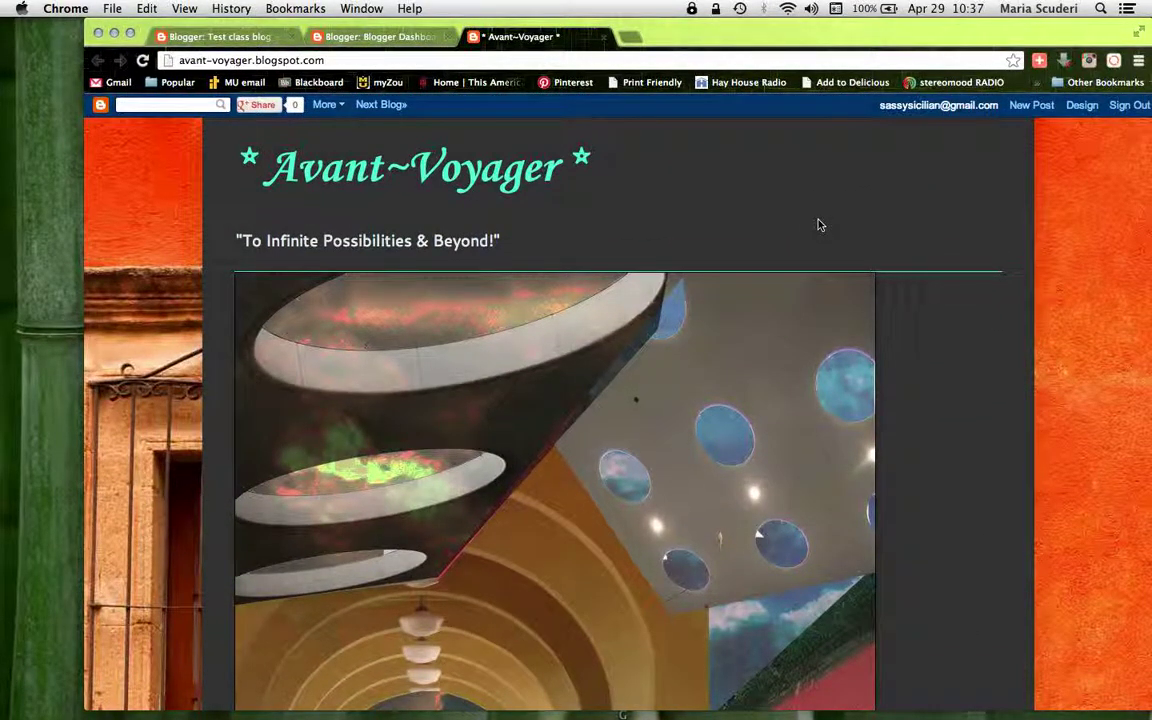
# View the Avant~Voyager blog's template design page and return to the list of blogs
pyautogui.moveTo(702, 25); pyautogui.dragTo(750, 25)
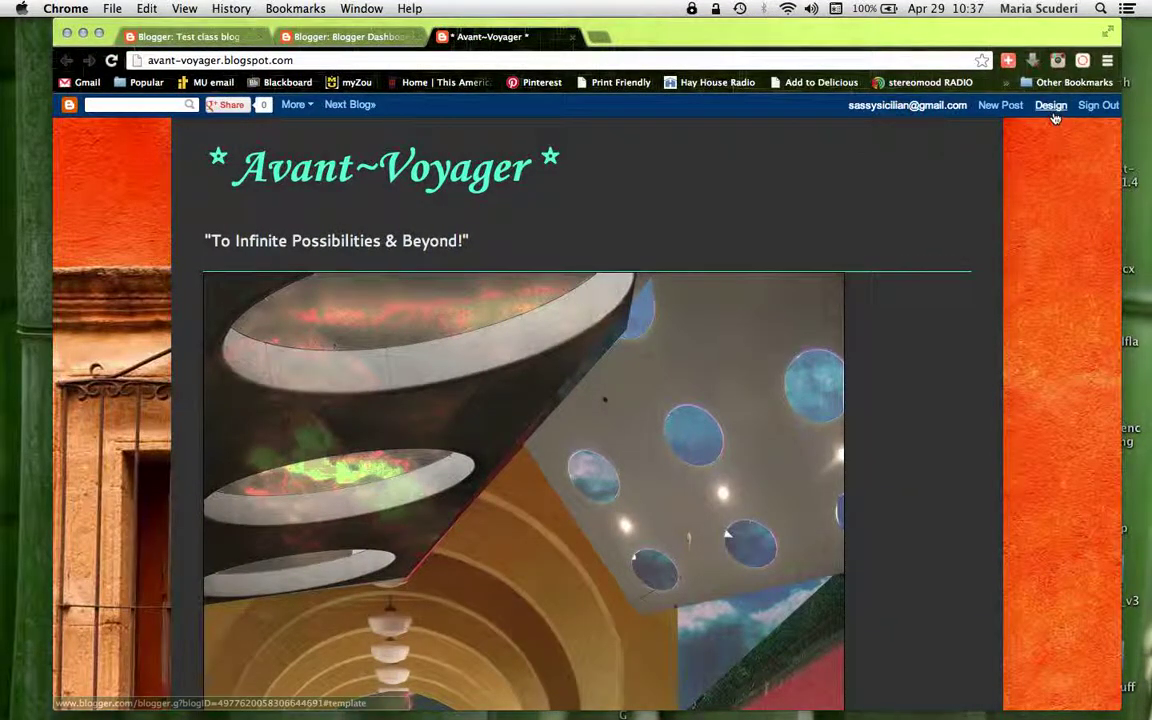
pyautogui.click(1051, 108)
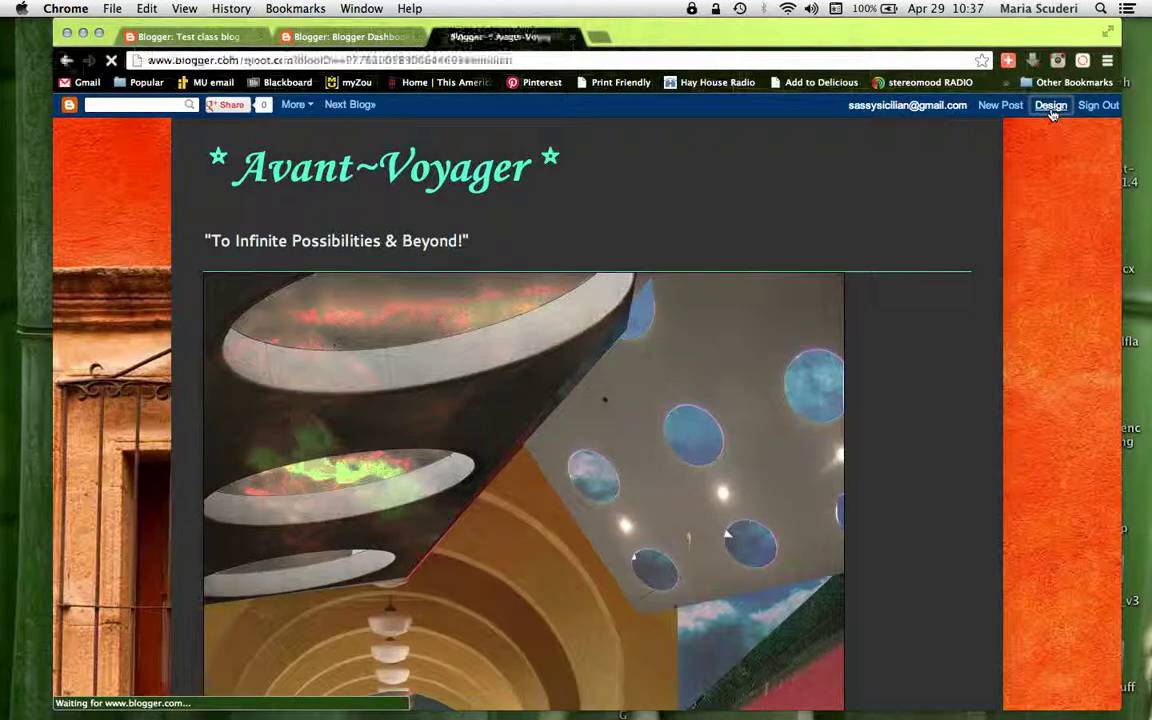
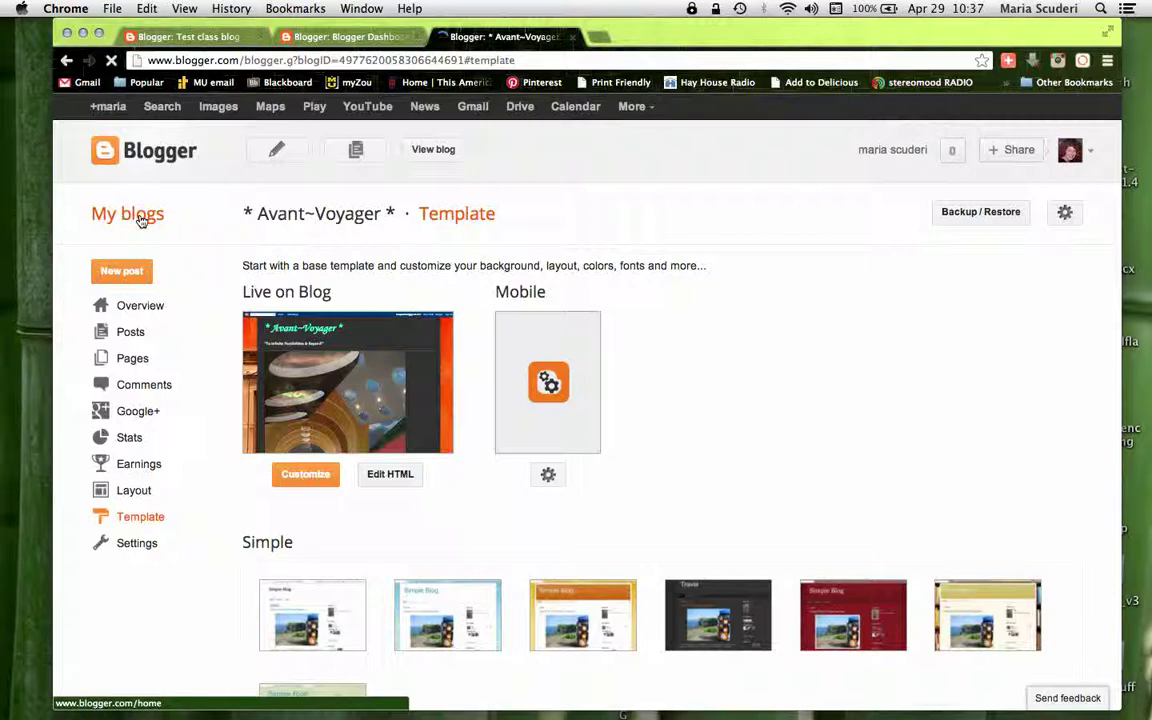
pyautogui.click(141, 221)
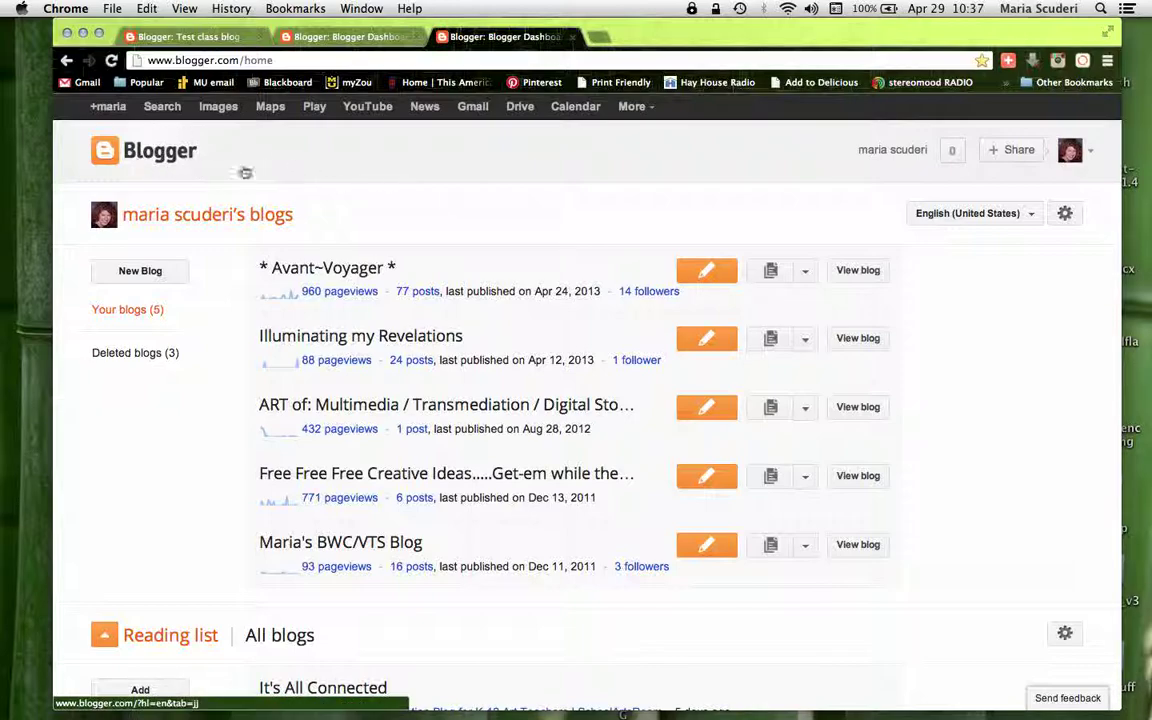
# Create a new blog titled "Test for class" at the address Testforclass3688.blogspot.com with the Simple template
pyautogui.click(120, 271)
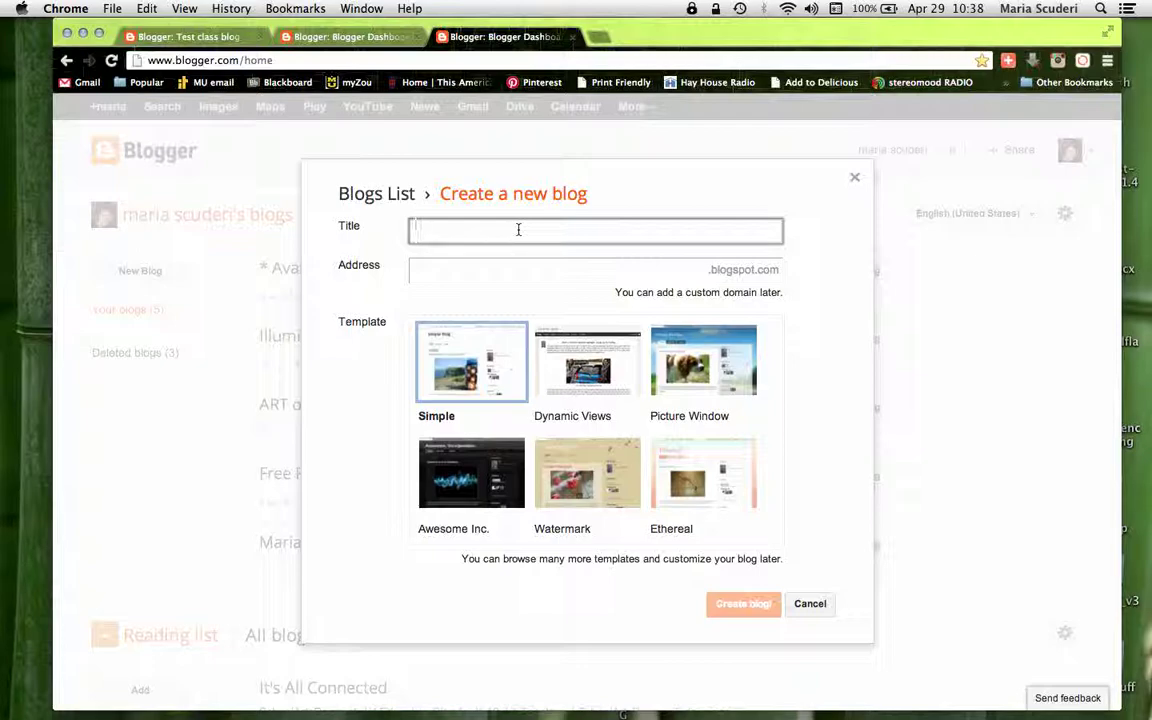
pyautogui.write('Test')
pyautogui.write(' fro')
pyautogui.click(505, 276)
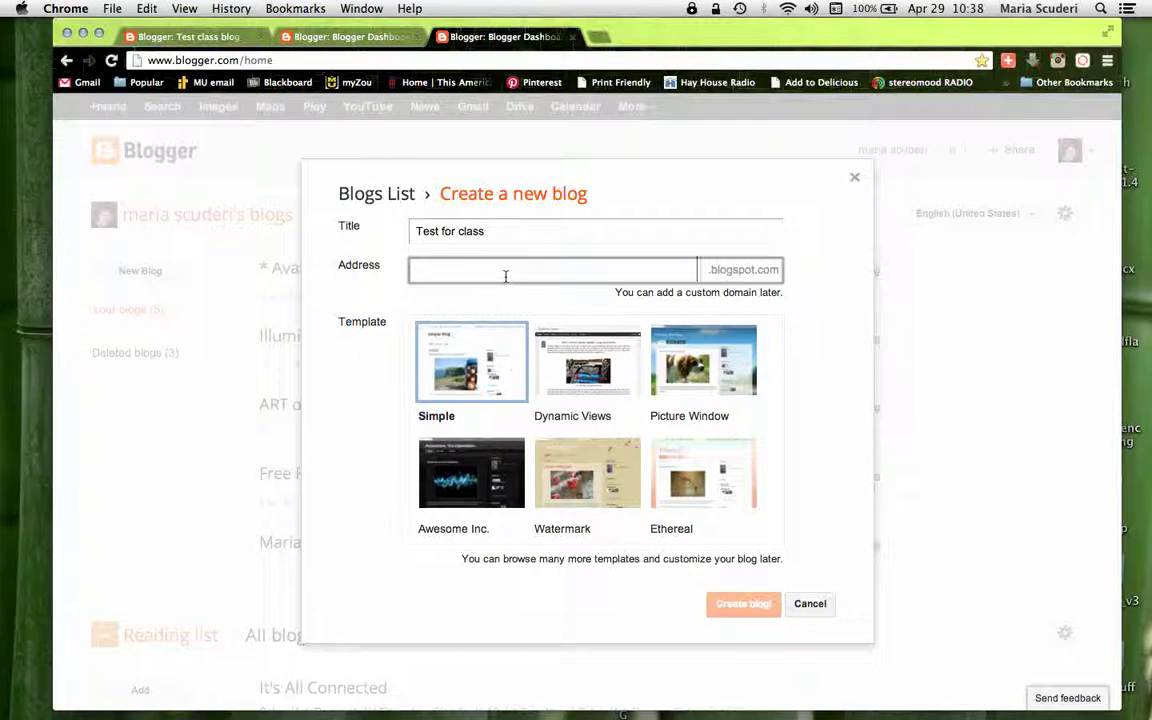
pyautogui.write('Testforclass')
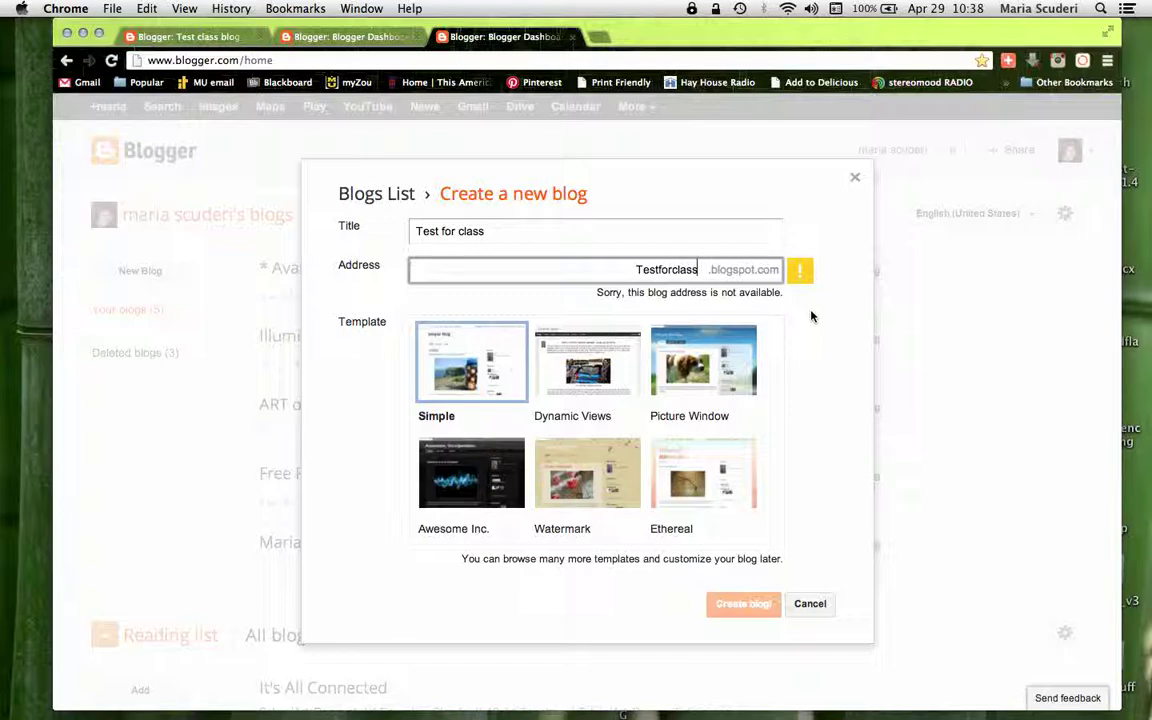
pyautogui.write('3688')
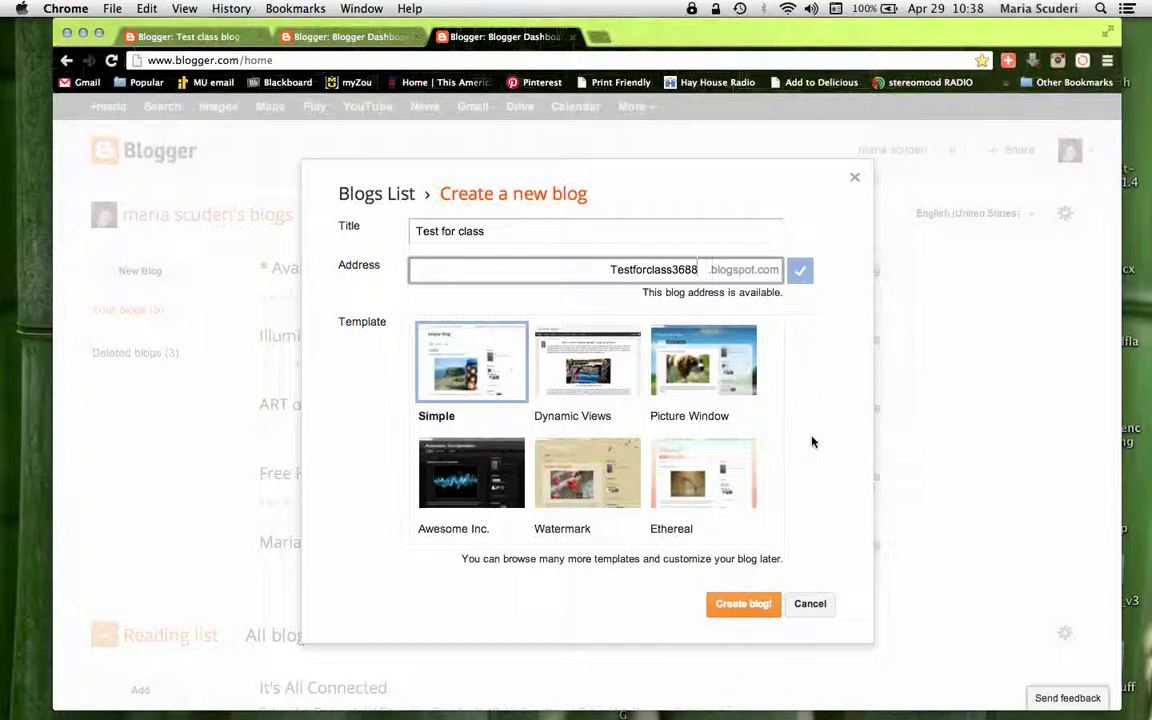
pyautogui.click(727, 607)
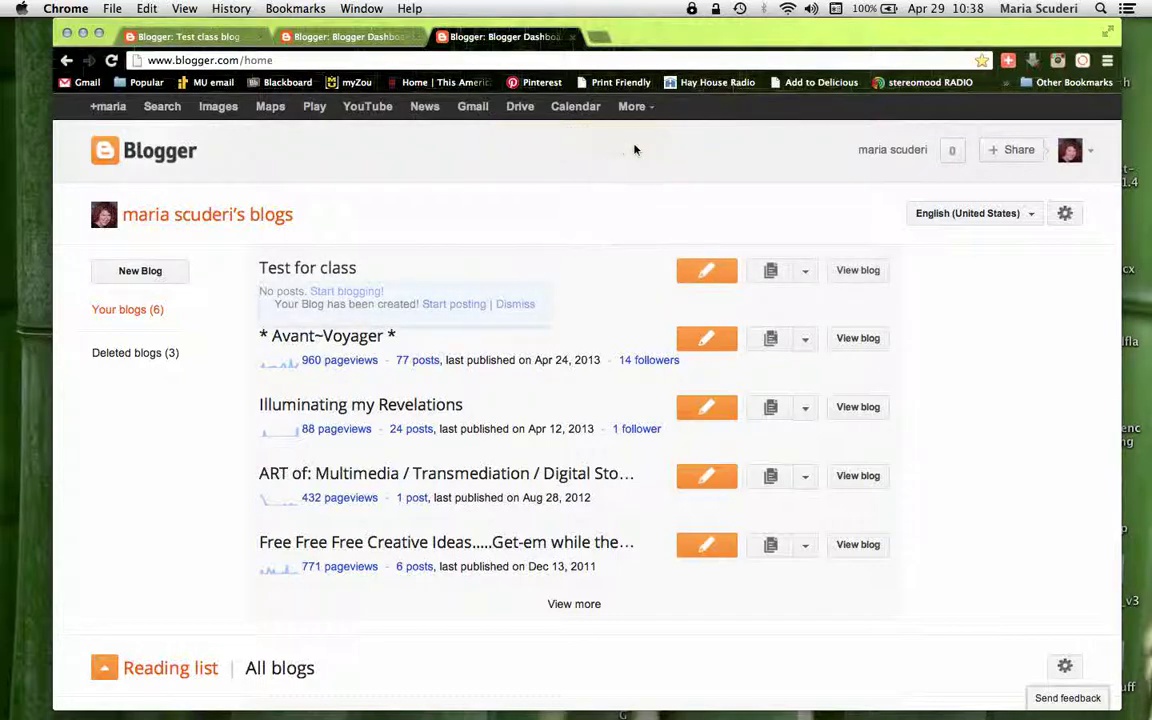
# Open the template settings of the "Test for class" blog and examine the available designs from Simple to Ethereal
pyautogui.click(302, 276)
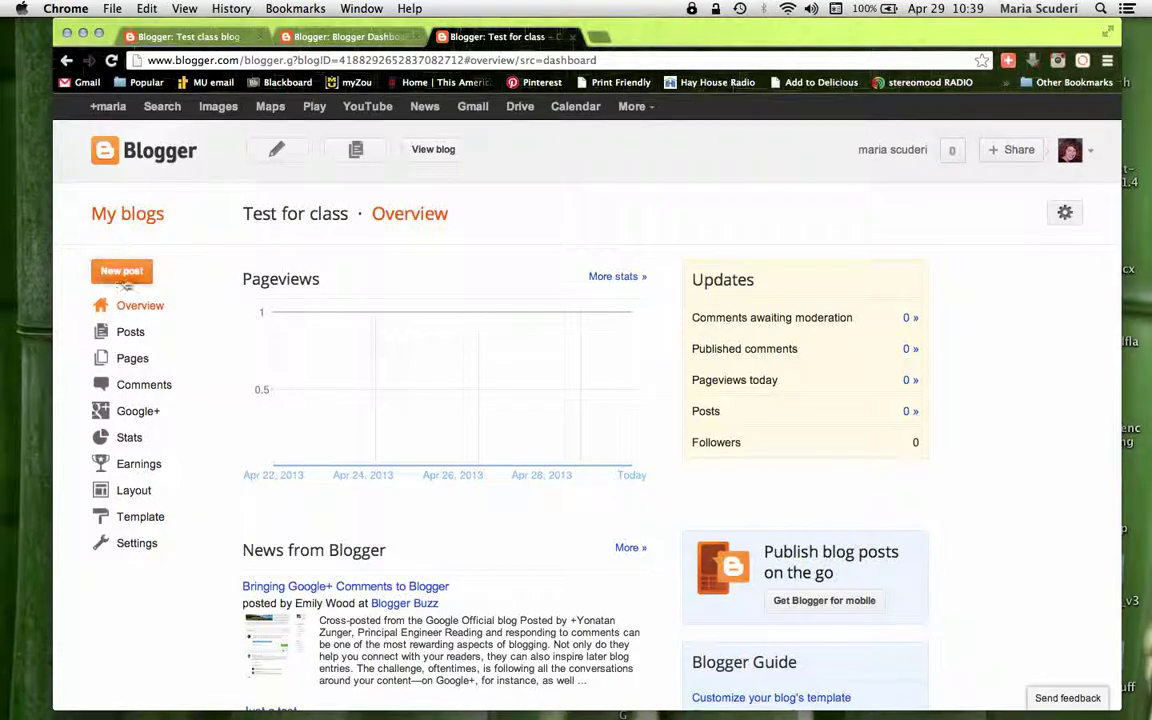
pyautogui.click(134, 521)
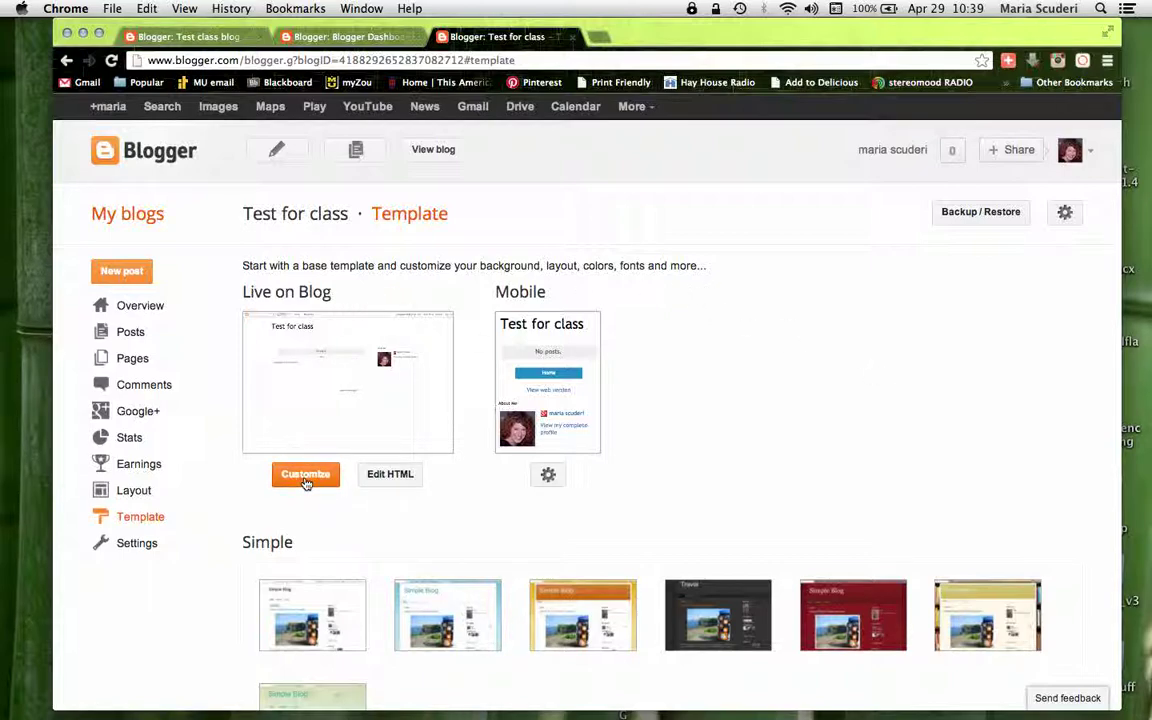
pyautogui.scroll(-3, 306, 483)
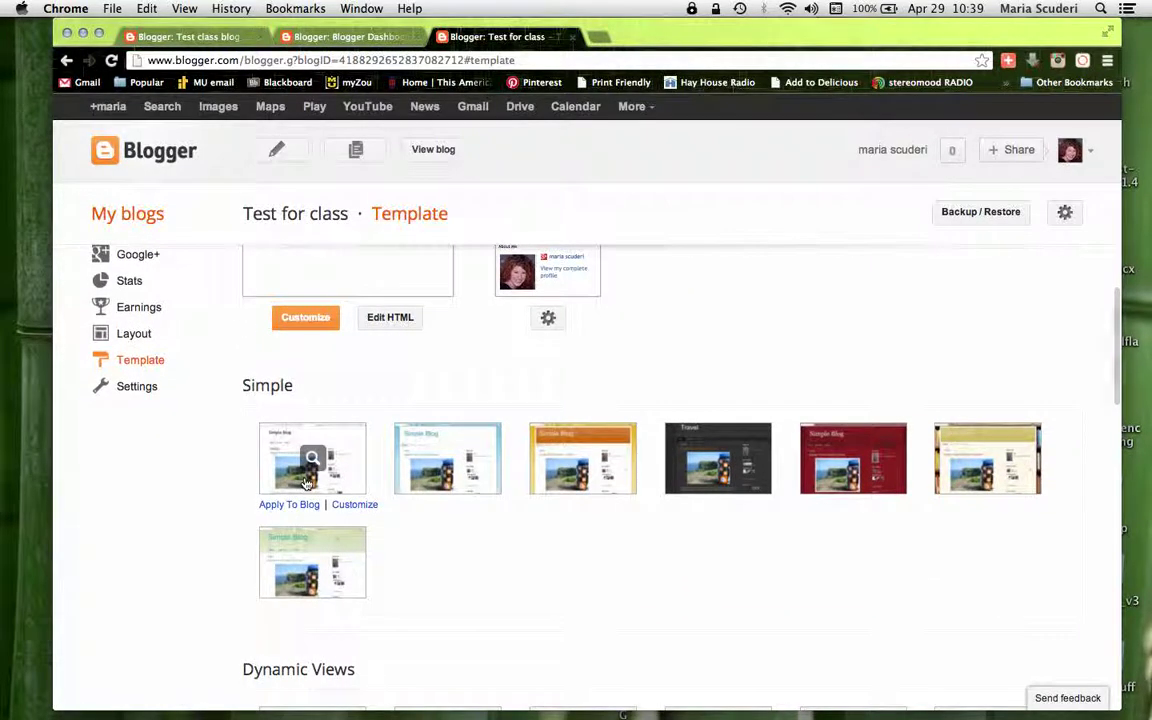
pyautogui.scroll(-2, 306, 483)
pyautogui.scroll(-5, 306, 483)
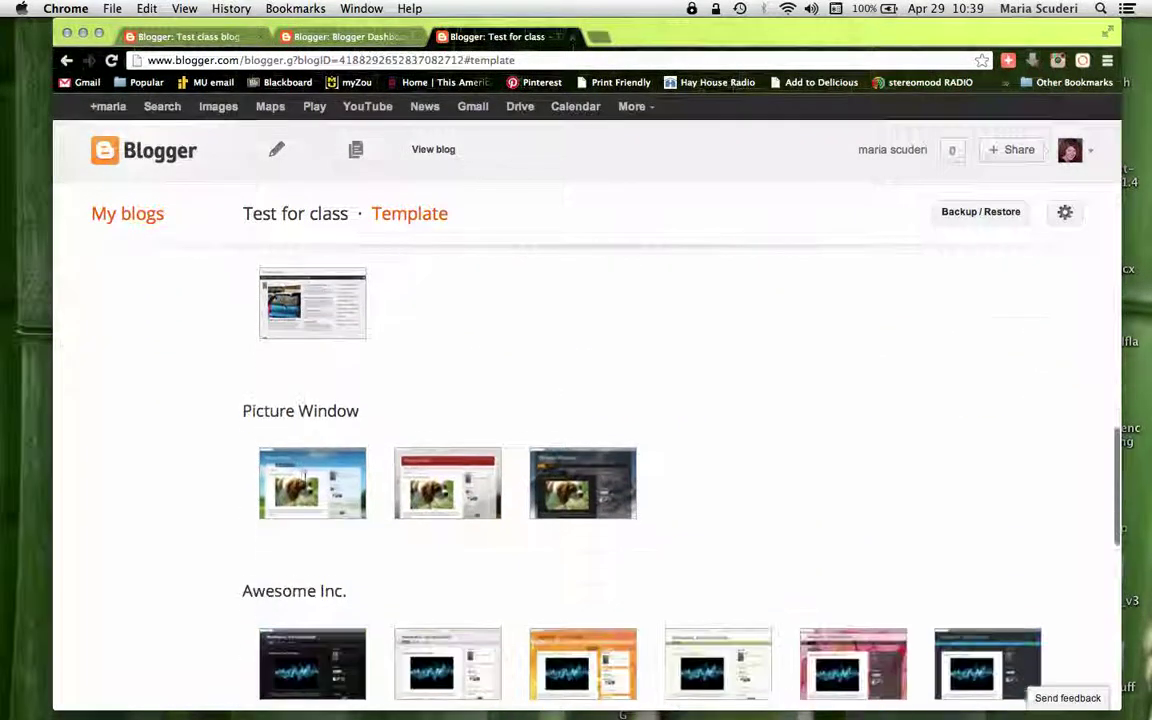
pyautogui.scroll(-10, 306, 483)
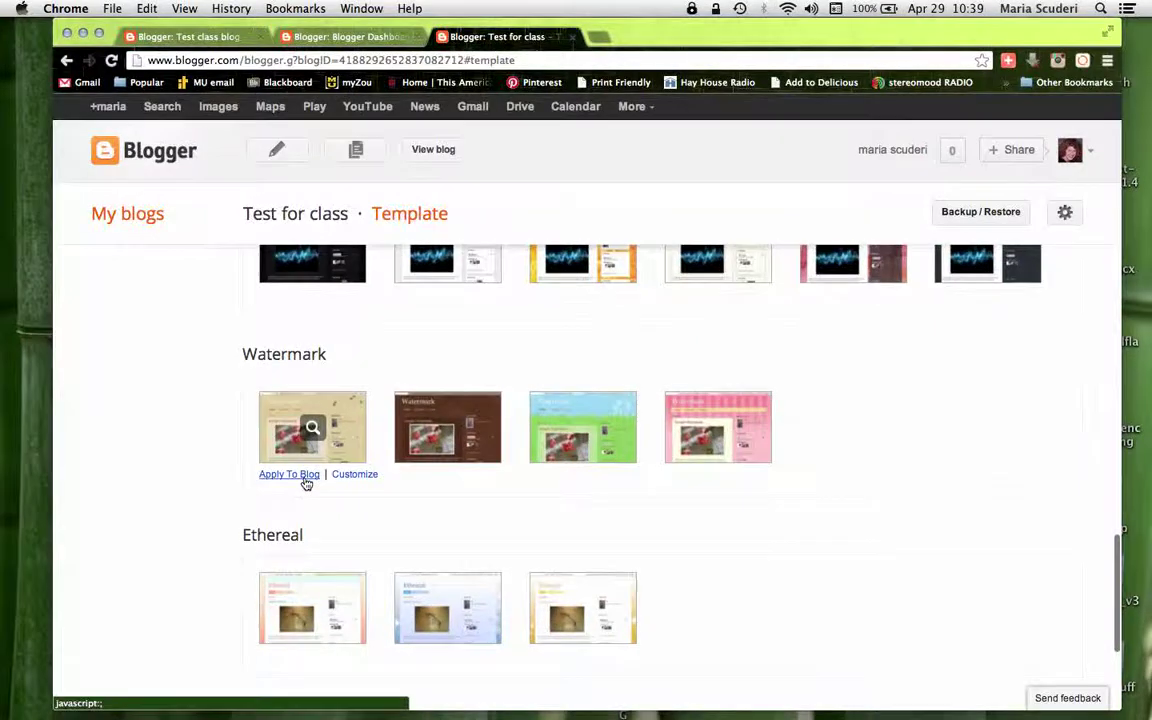
# Preview the Watermark template with blue sky and green grass and apply it to the blog
pyautogui.scroll(7, 305, 480)
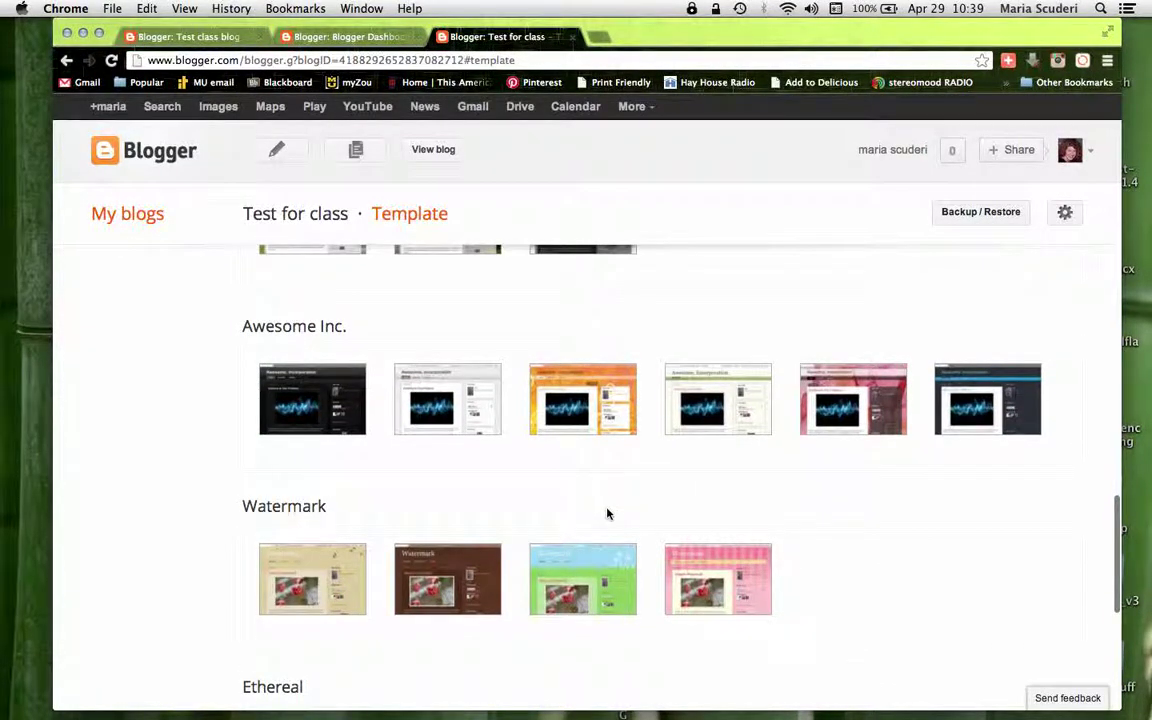
pyautogui.moveTo(592, 555)
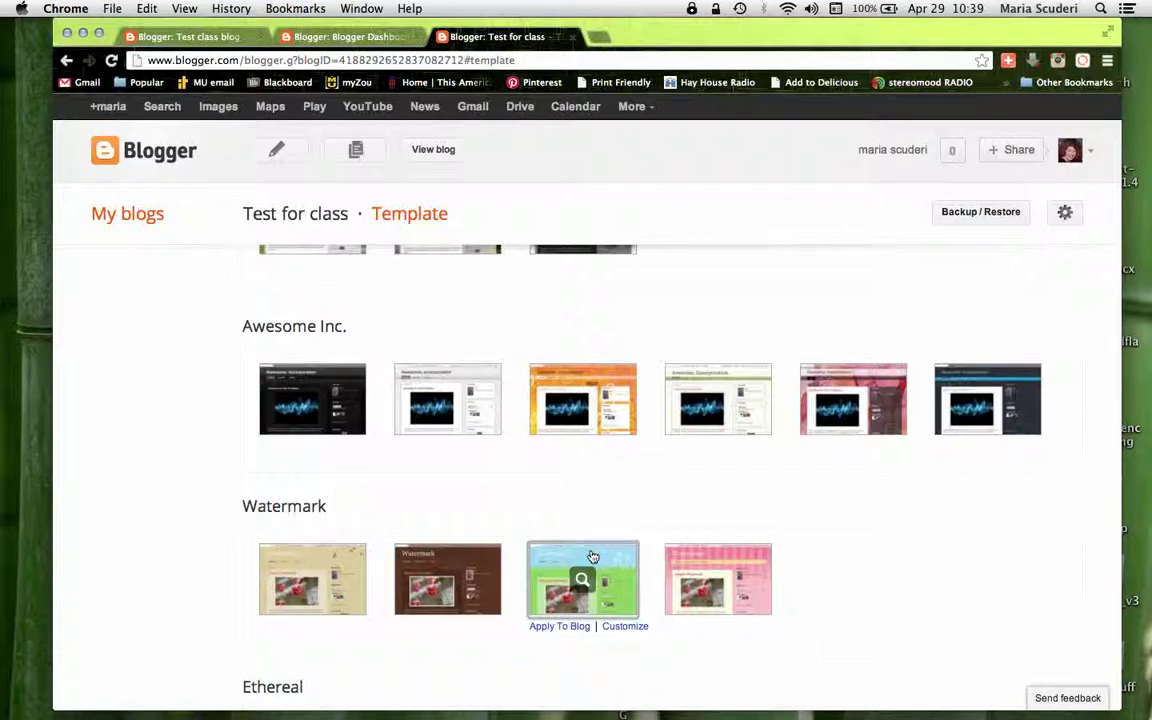
pyautogui.click(592, 556)
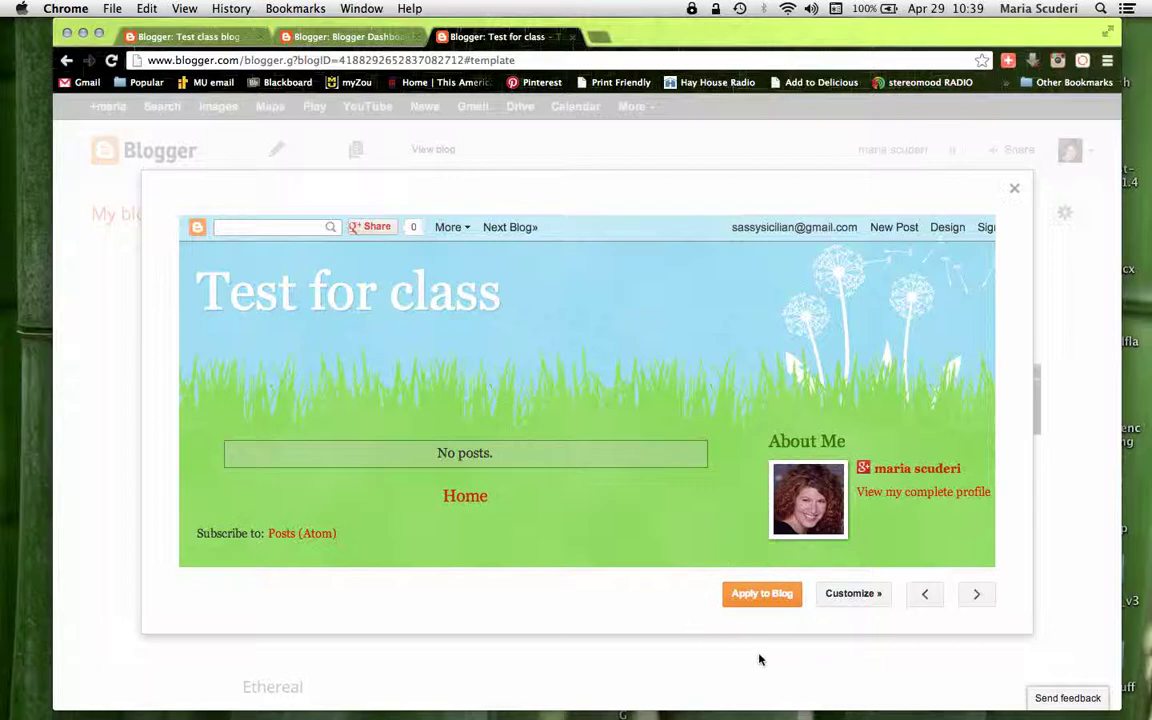
pyautogui.click(760, 593)
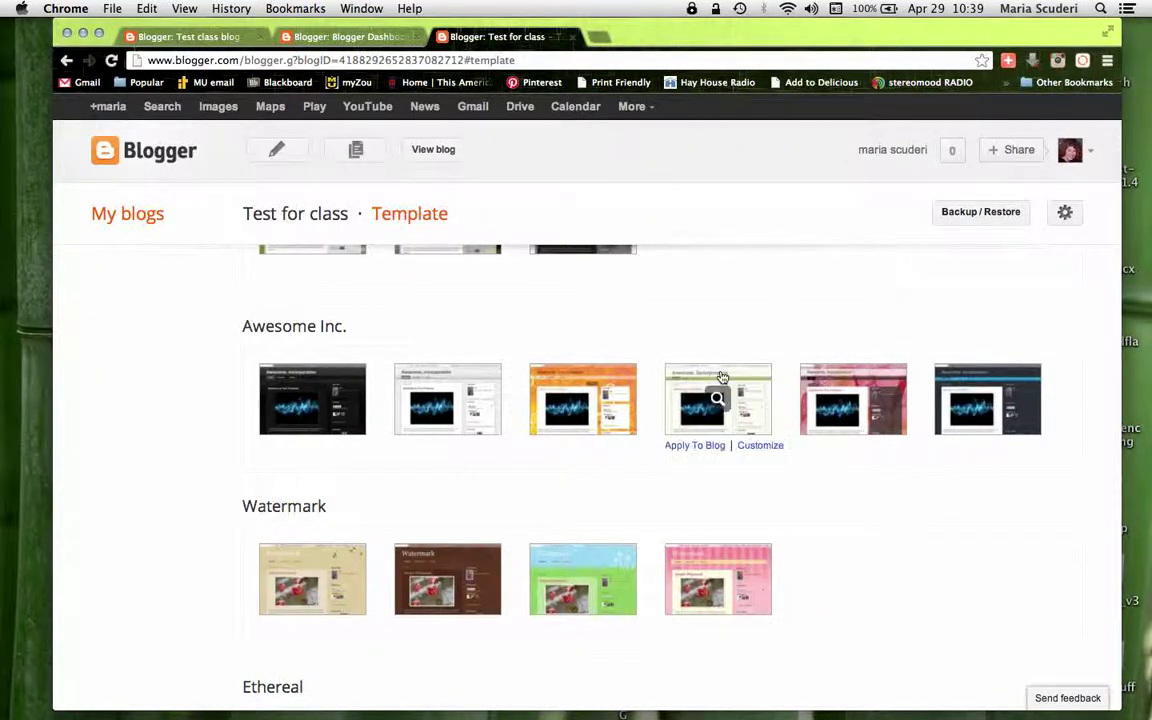
# Open the Template Designer for the blog and apply the pink striped Watermark variant
pyautogui.scroll(10, 761, 473)
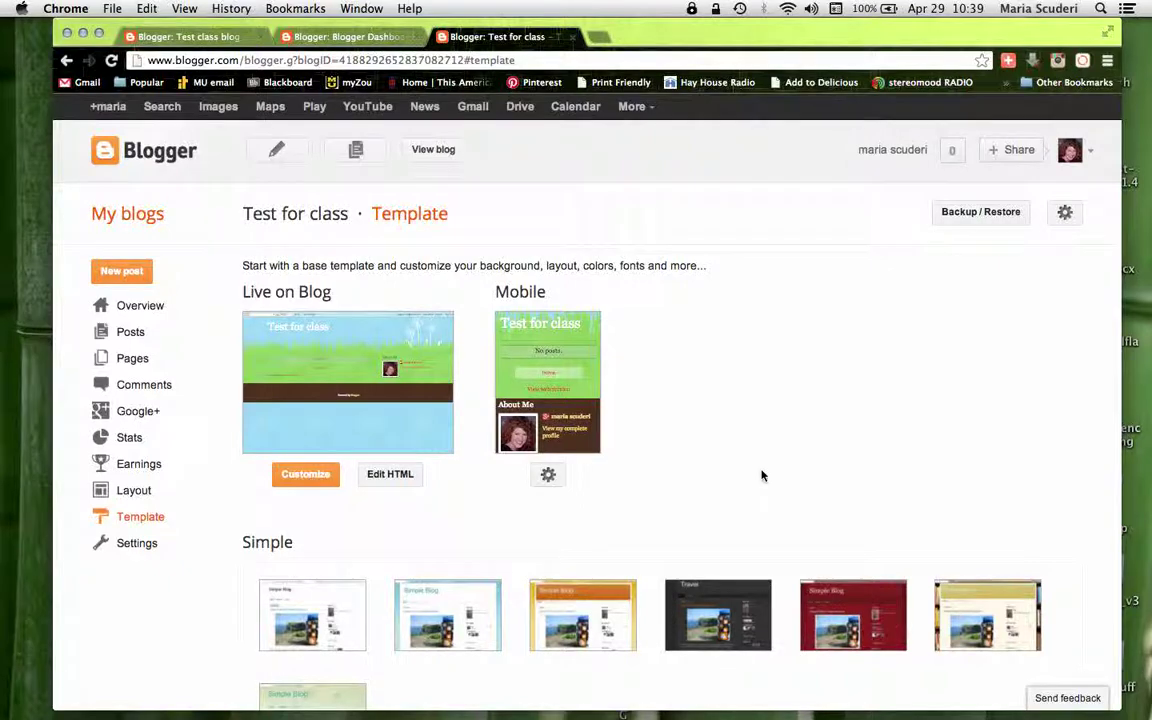
pyautogui.click(304, 476)
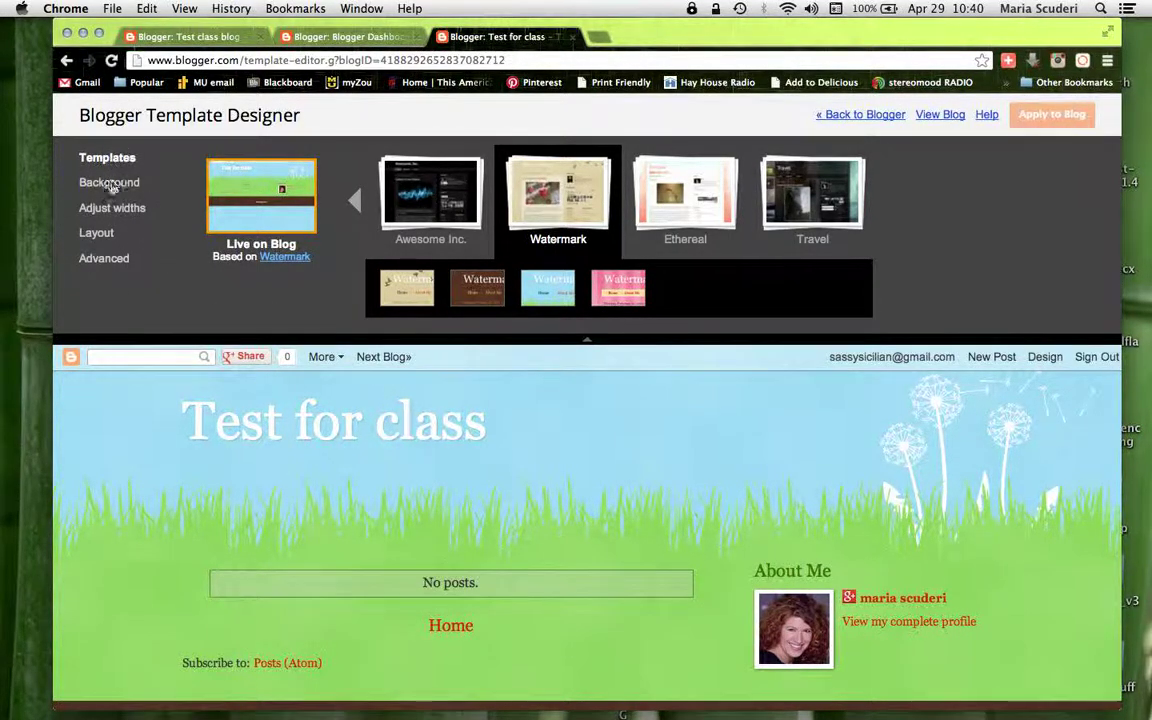
pyautogui.click(354, 199)
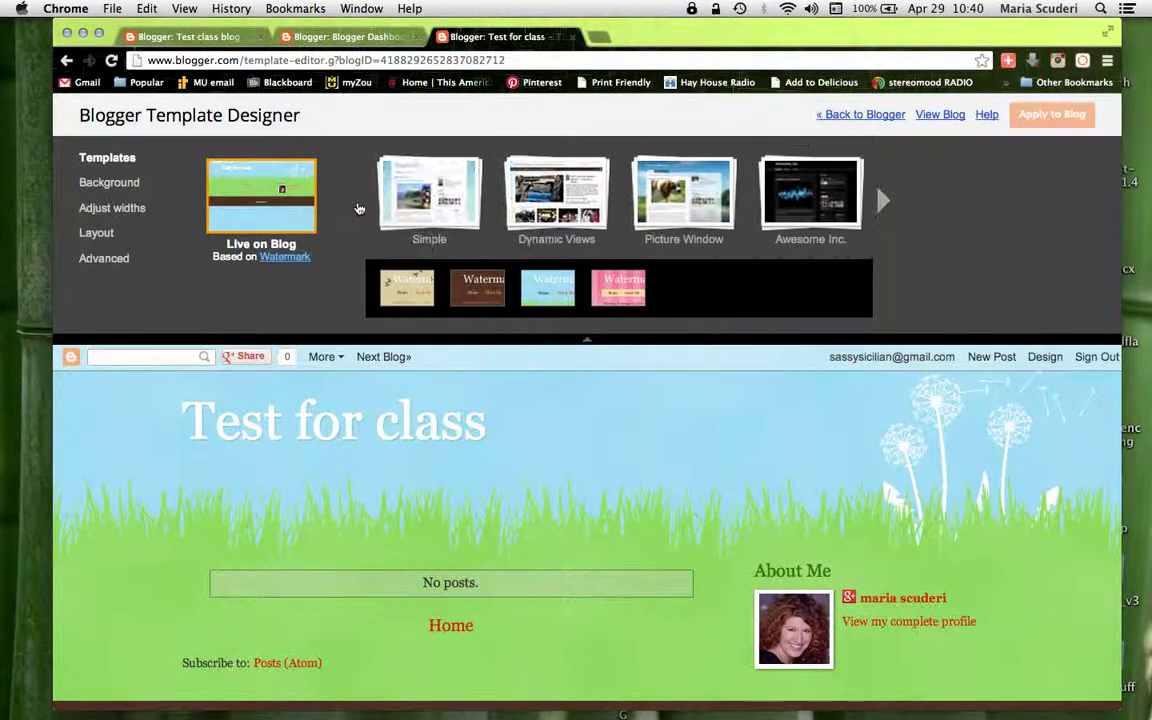
pyautogui.click(615, 290)
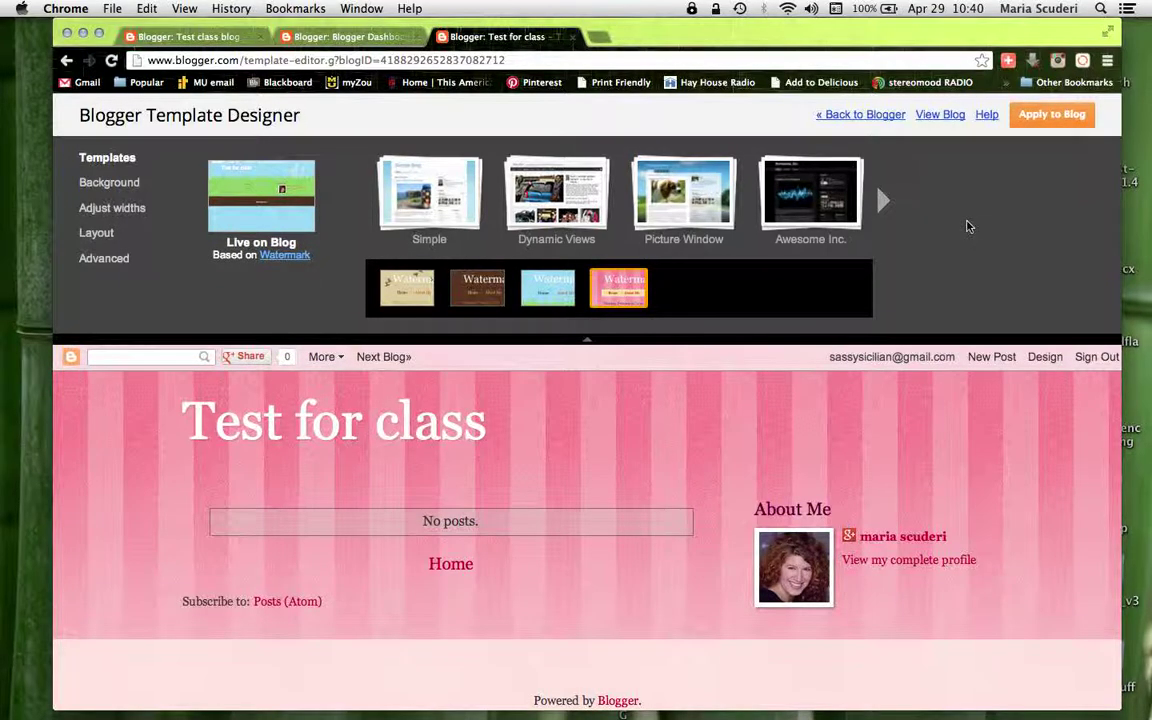
pyautogui.click(1049, 116)
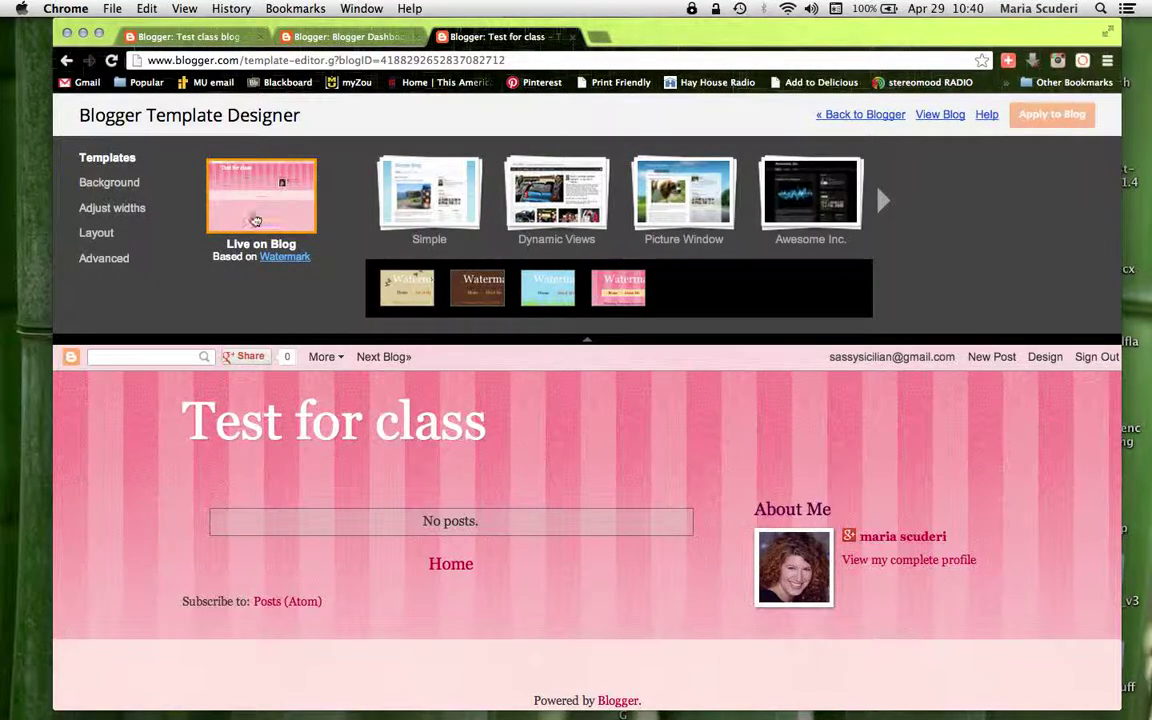
# Replace the blog's background image with the blue and purple light burst from the Abstract category
pyautogui.click(95, 186)
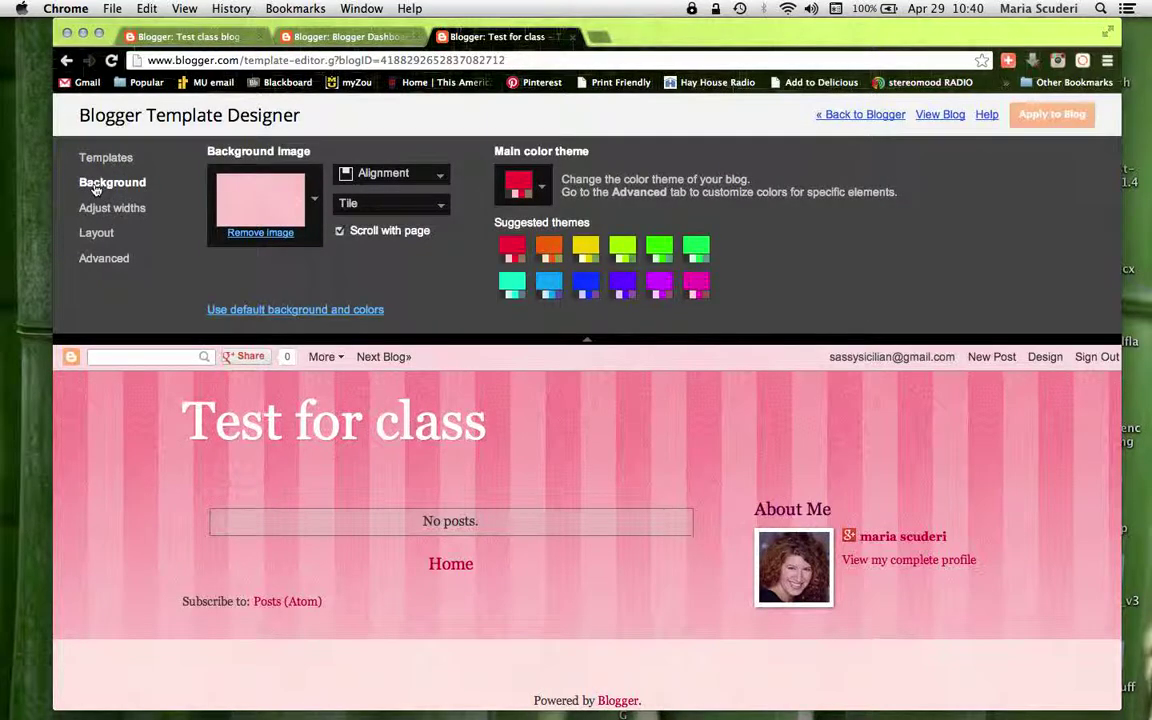
pyautogui.click(316, 204)
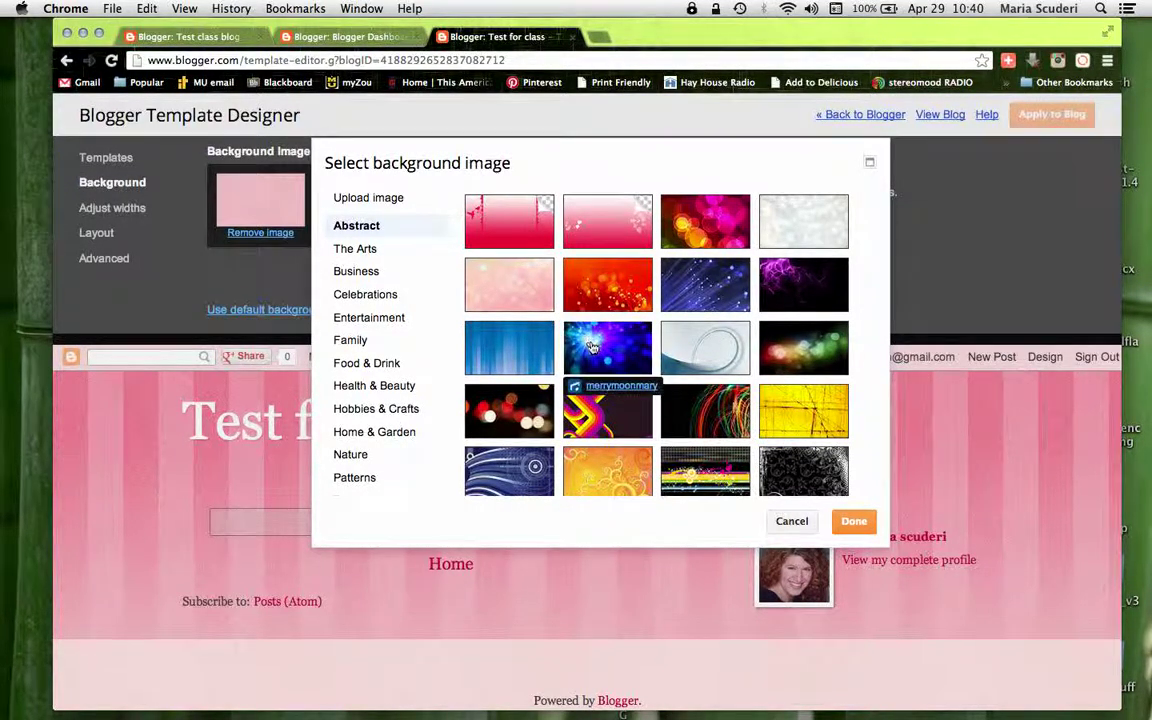
pyautogui.click(588, 347)
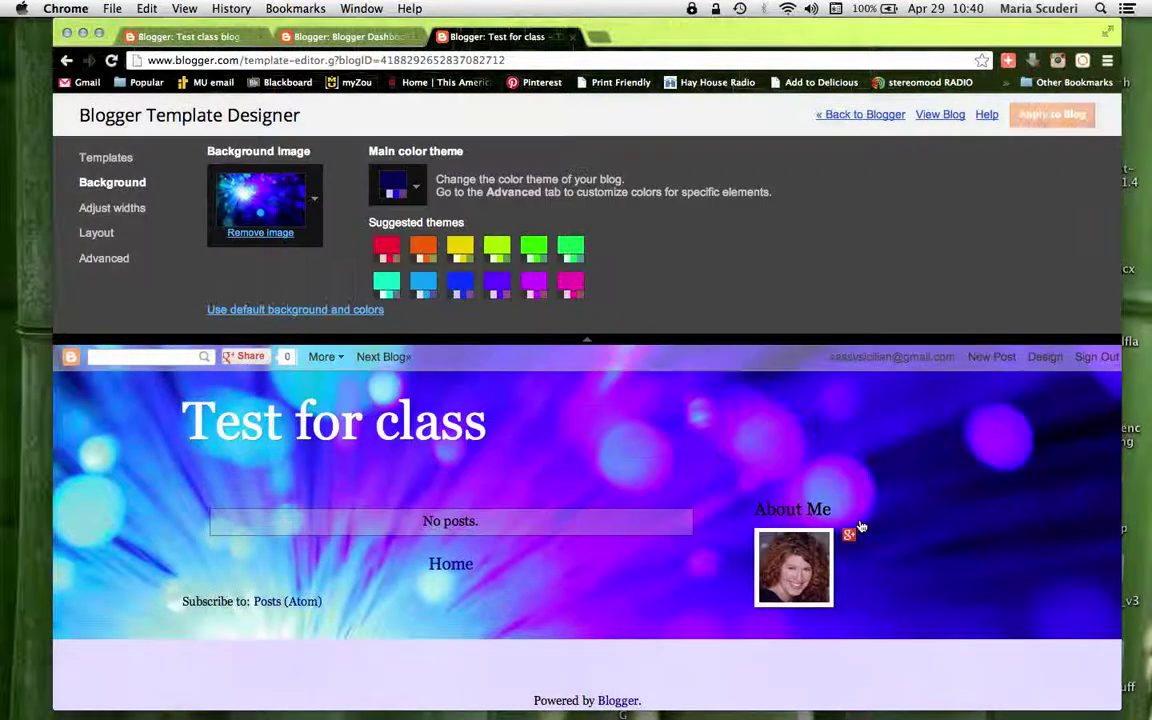
pyautogui.click(853, 521)
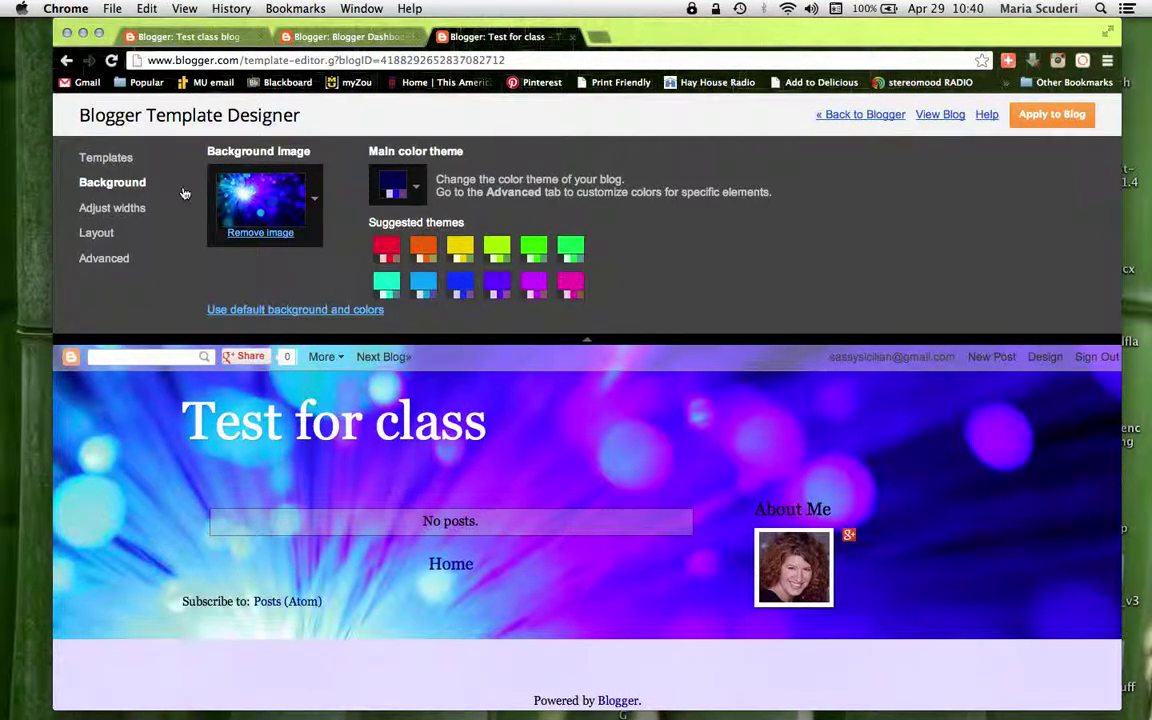
# Set the entire blog width to 830 px and the right sidebar to 240 px, and view the body and footer layout options
pyautogui.click(118, 208)
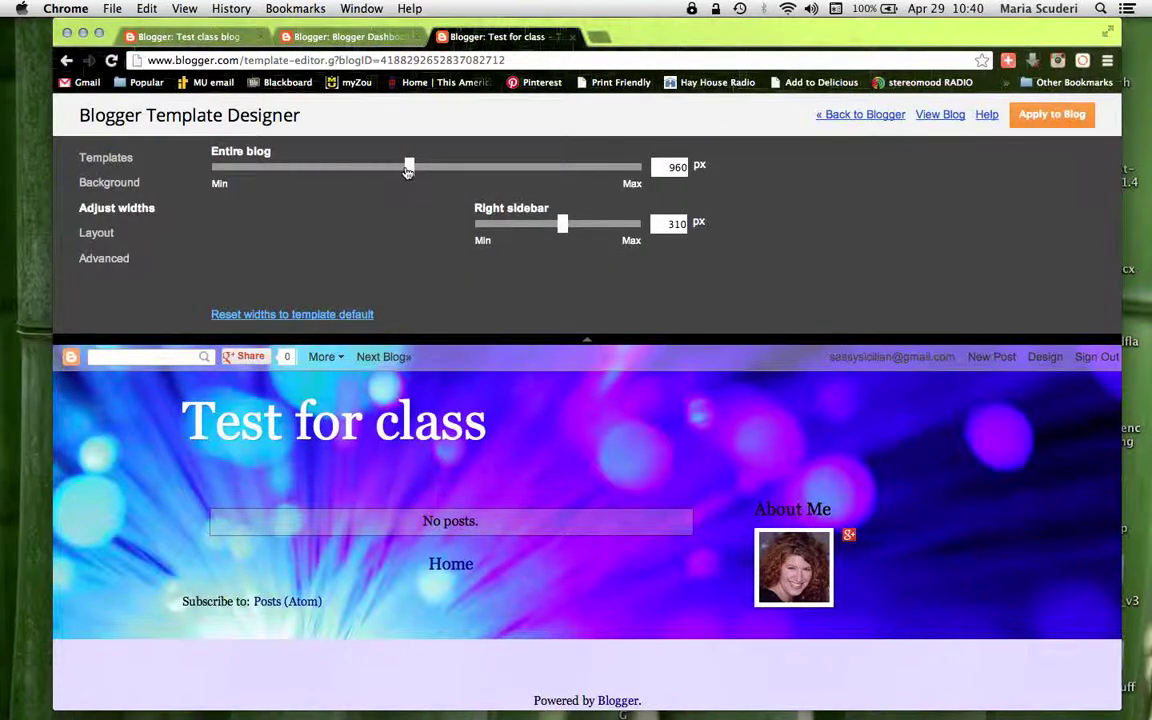
pyautogui.moveTo(407, 172); pyautogui.dragTo(456, 162)
pyautogui.moveTo(379, 160); pyautogui.dragTo(356, 164)
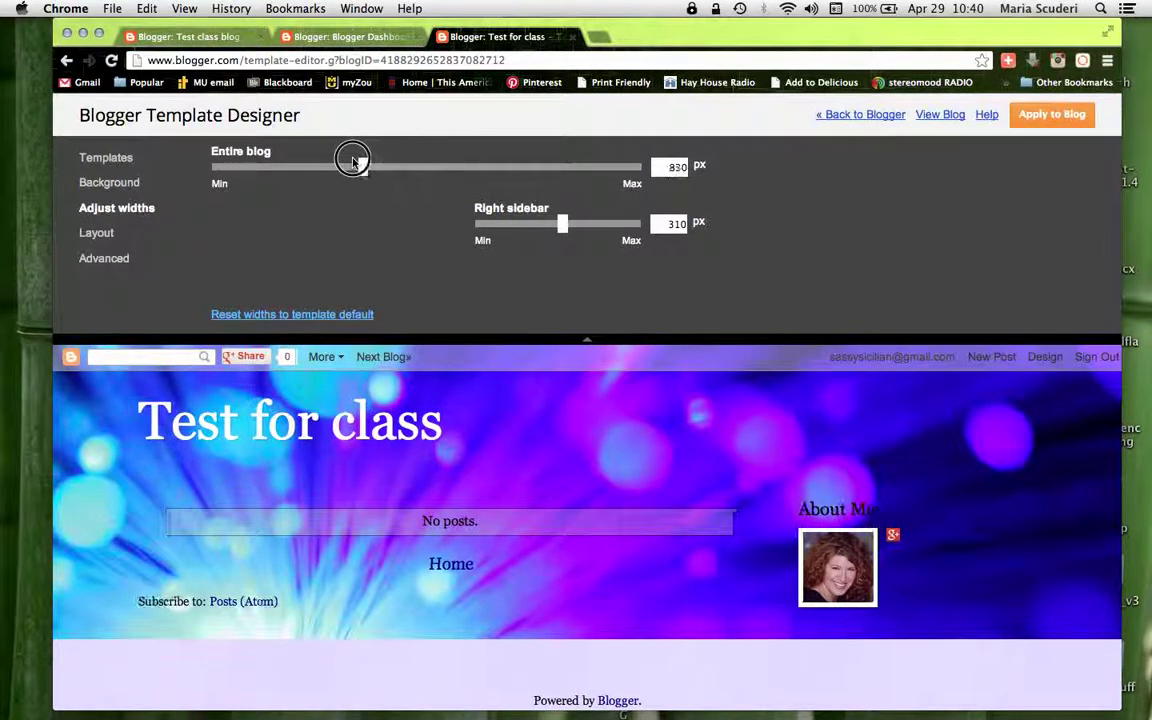
pyautogui.moveTo(563, 226); pyautogui.dragTo(534, 230)
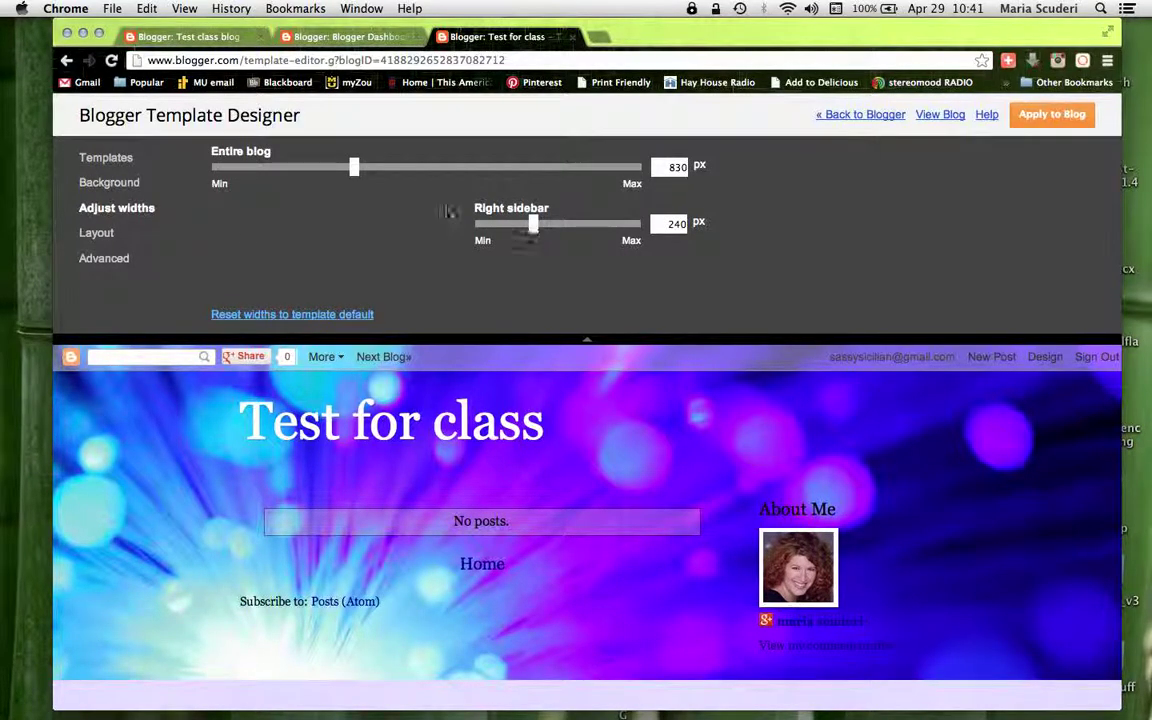
pyautogui.click(102, 234)
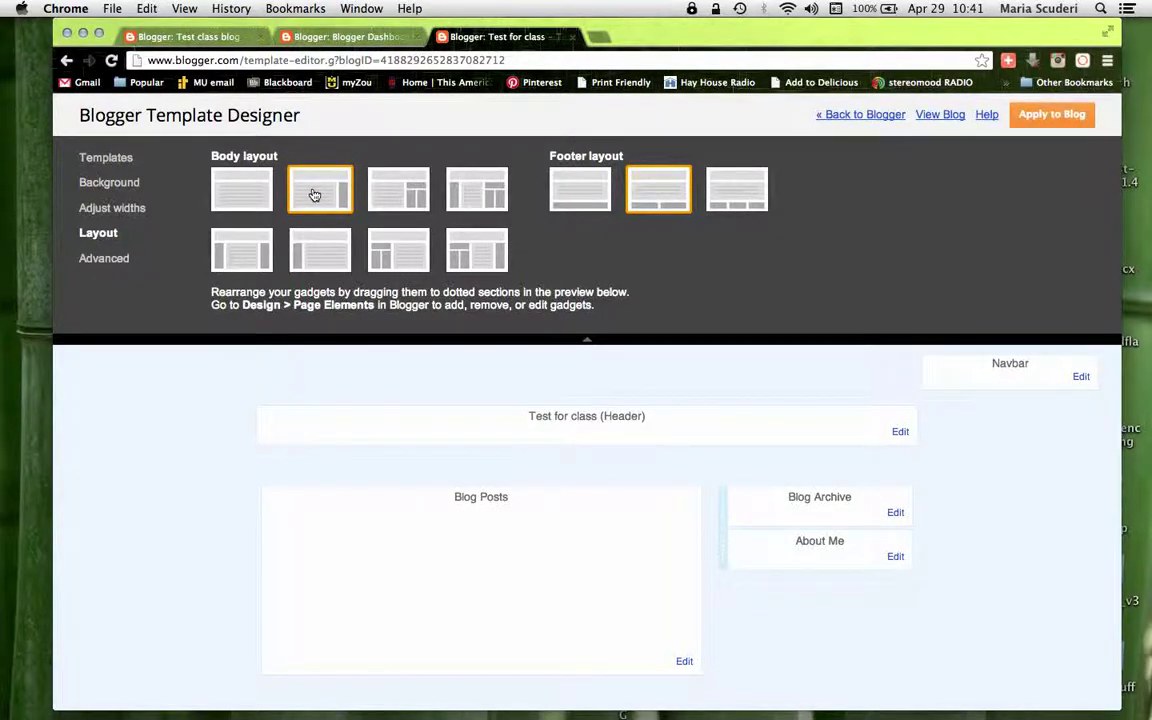
# In the advanced page text options, try the Homemade Apple font and set the font to Hanuman
pyautogui.click(101, 259)
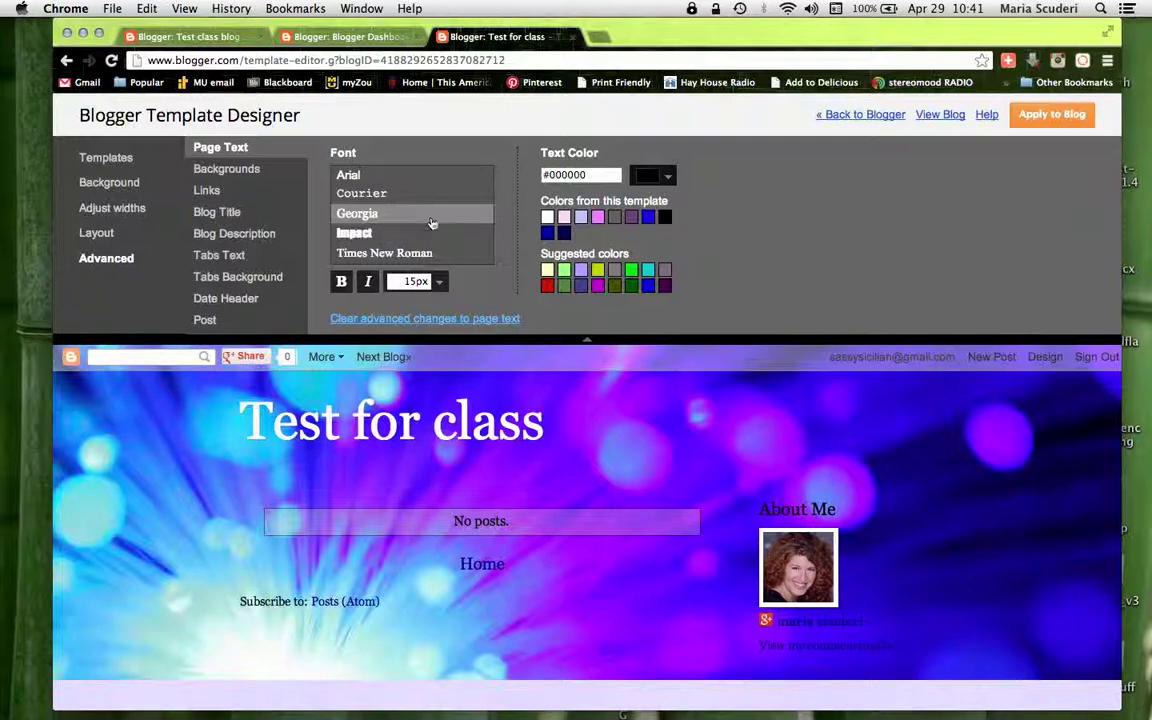
pyautogui.scroll(-3, 435, 225)
pyautogui.scroll(-12, 444, 235)
pyautogui.scroll(-10, 444, 235)
pyautogui.scroll(-10, 444, 234)
pyautogui.scroll(9, 444, 234)
pyautogui.scroll(3, 444, 234)
pyautogui.click(382, 222)
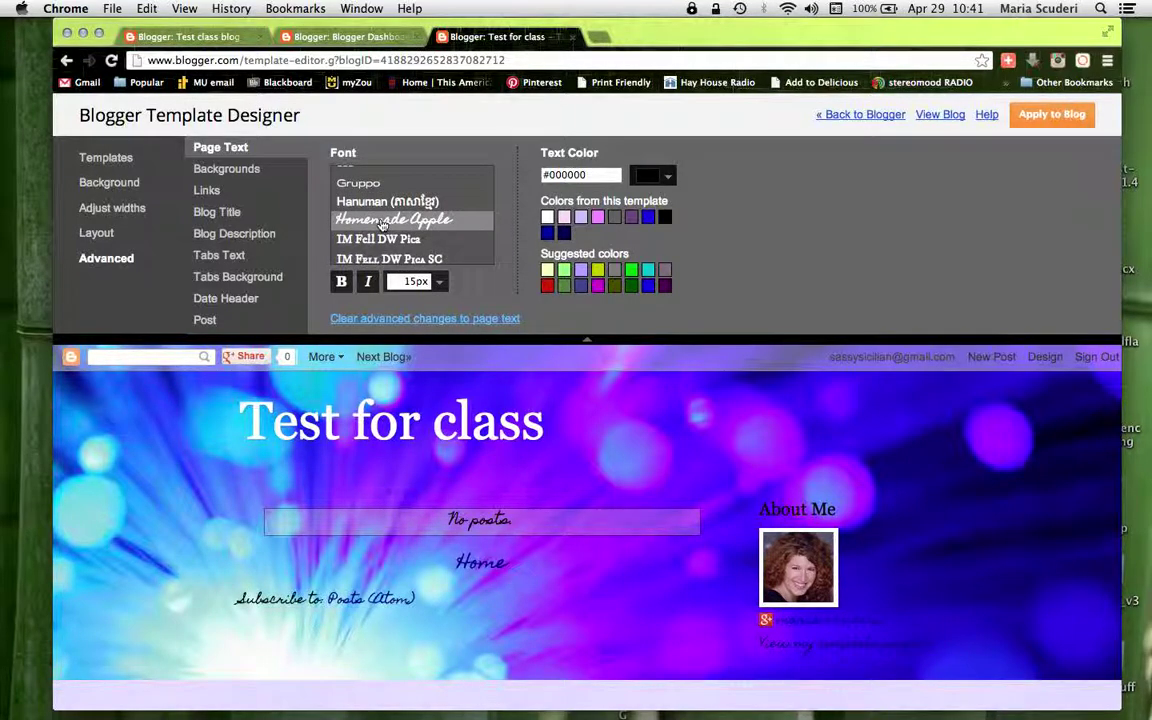
pyautogui.click(366, 202)
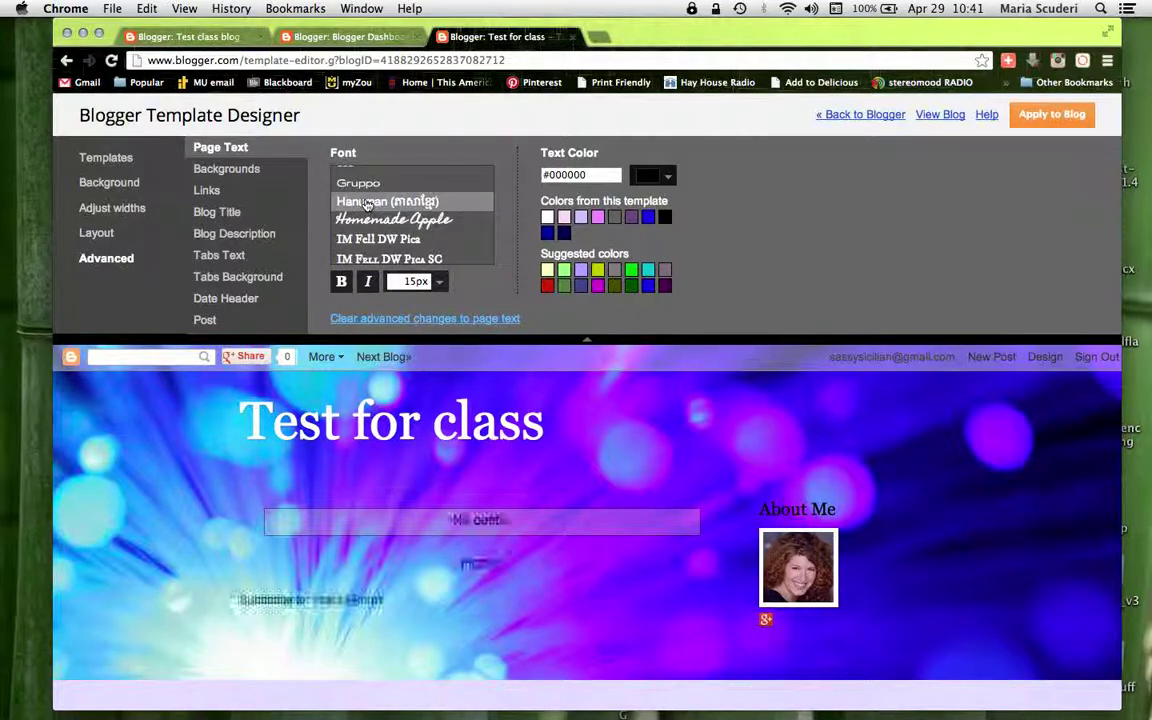
# Try several green and yellow page text colors, set the color to red #cc0000 and apply the design to the blog
pyautogui.click(566, 271)
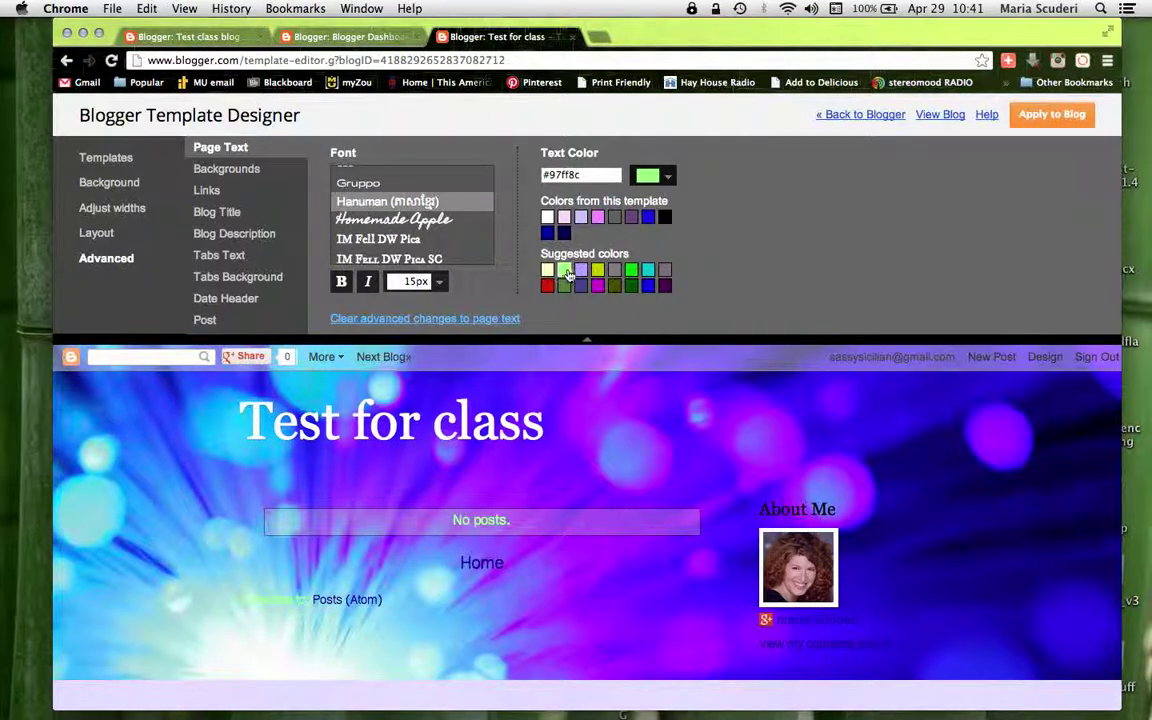
pyautogui.click(548, 272)
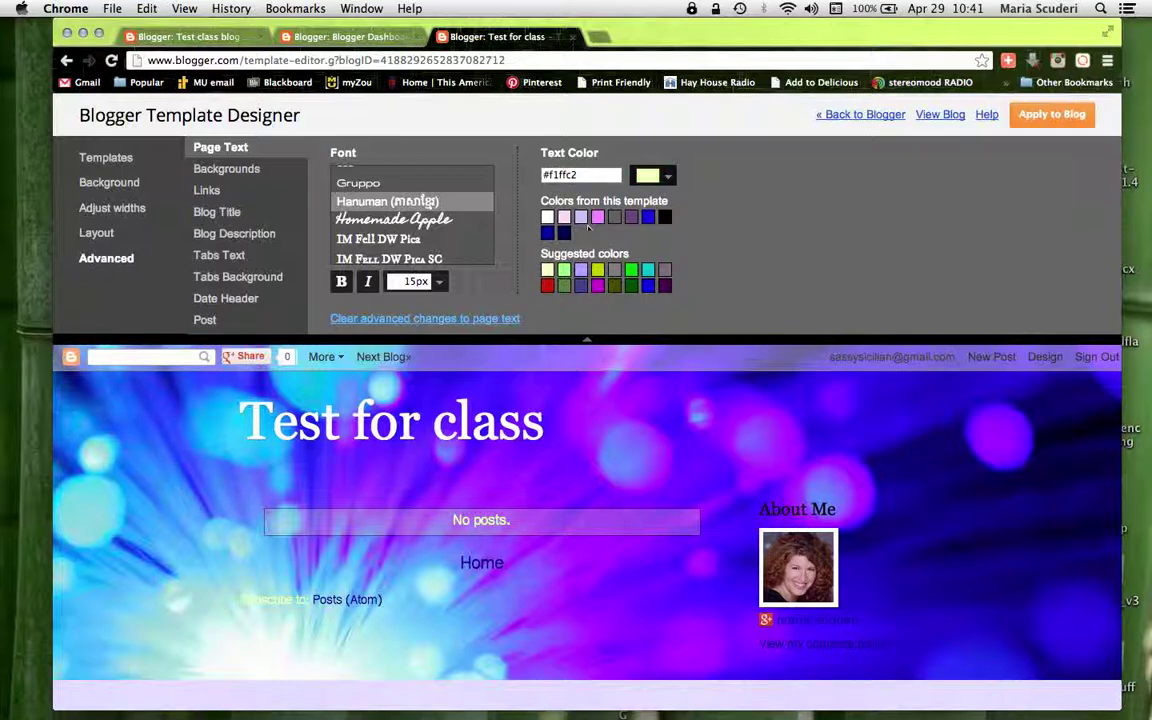
pyautogui.click(668, 177)
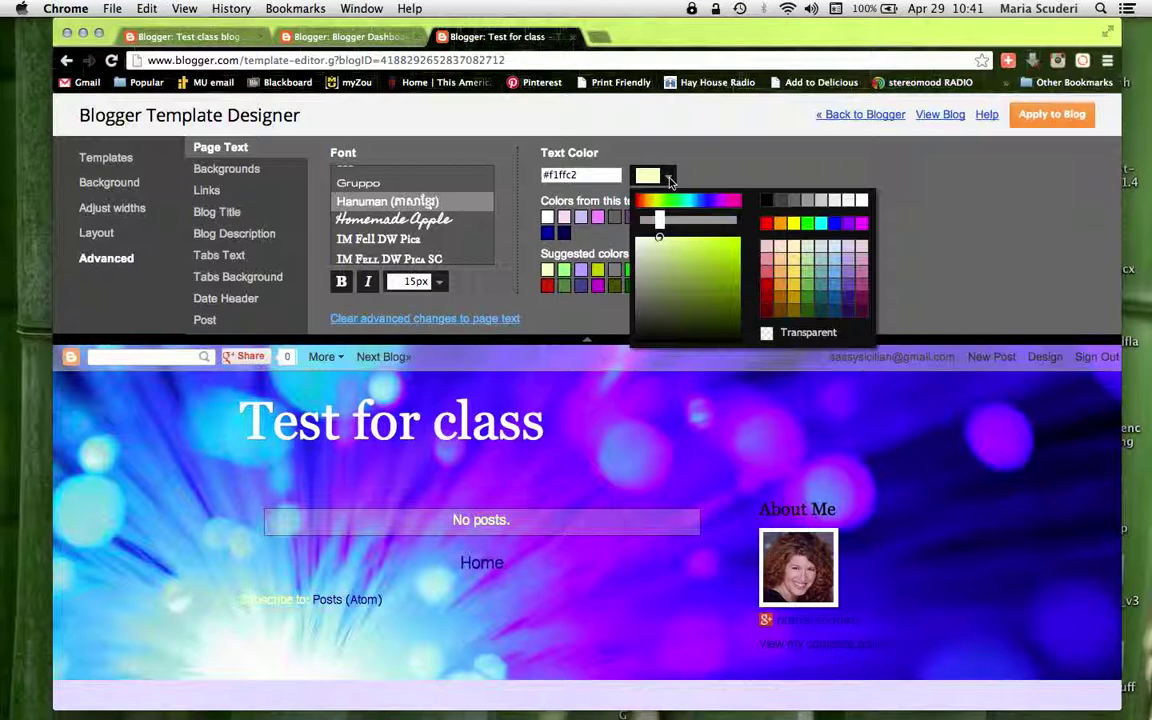
pyautogui.click(727, 254)
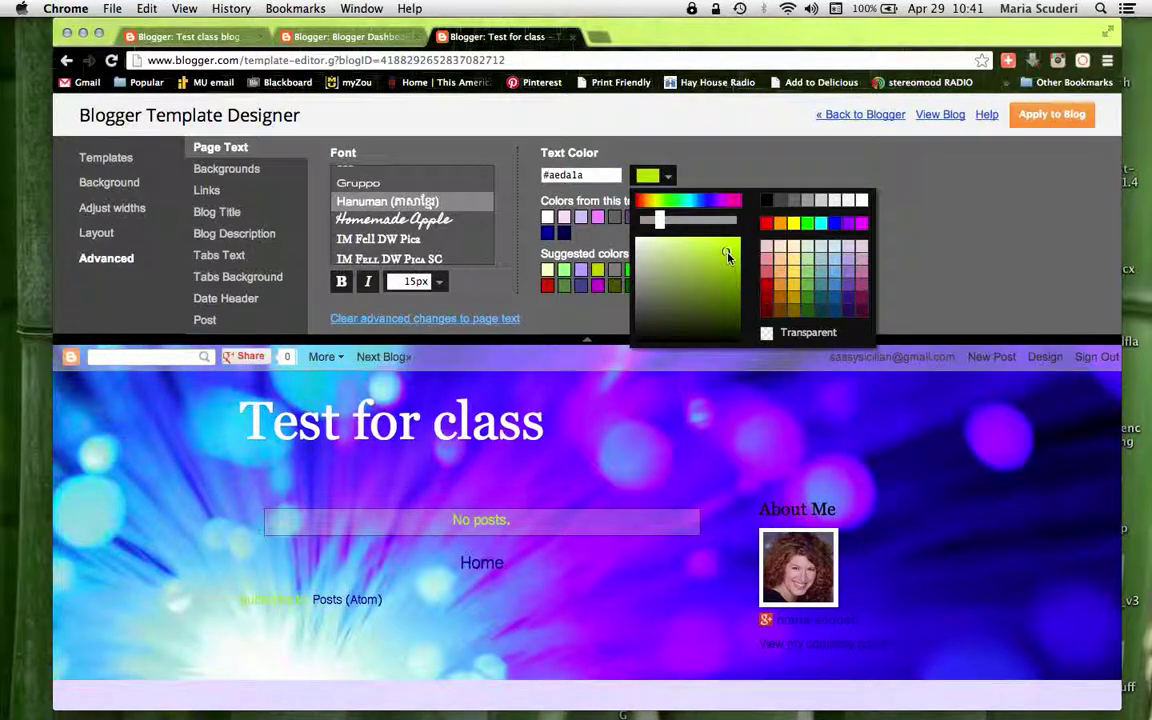
pyautogui.click(767, 285)
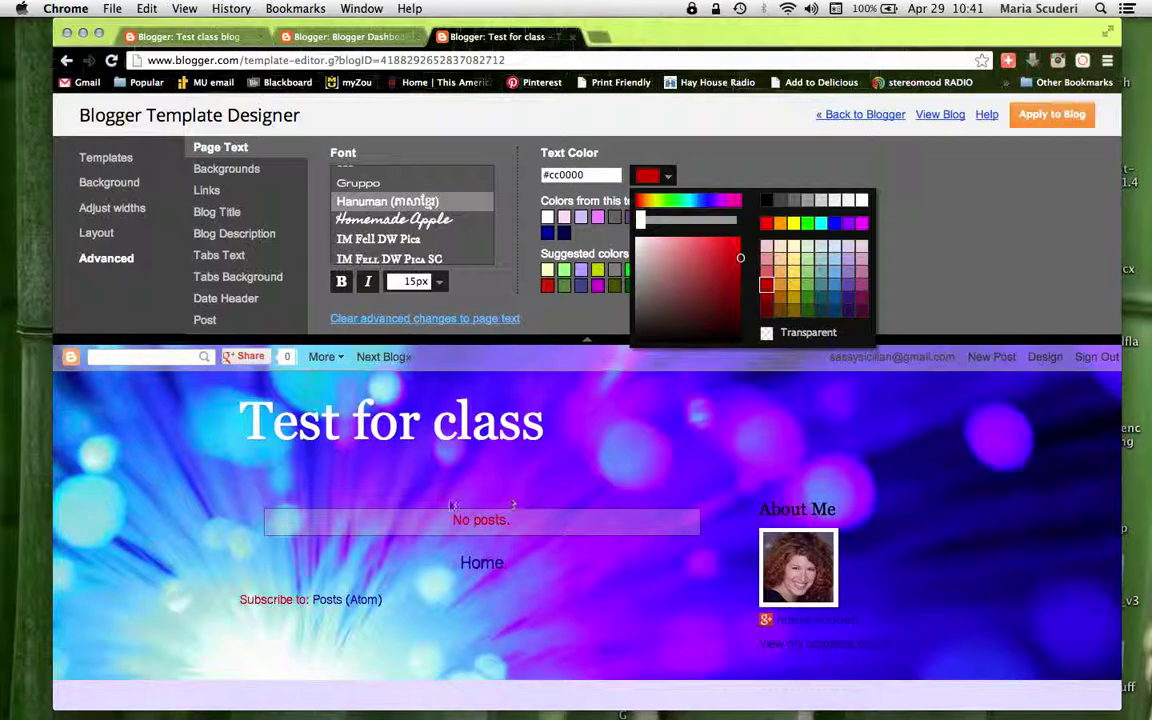
pyautogui.click(1005, 188)
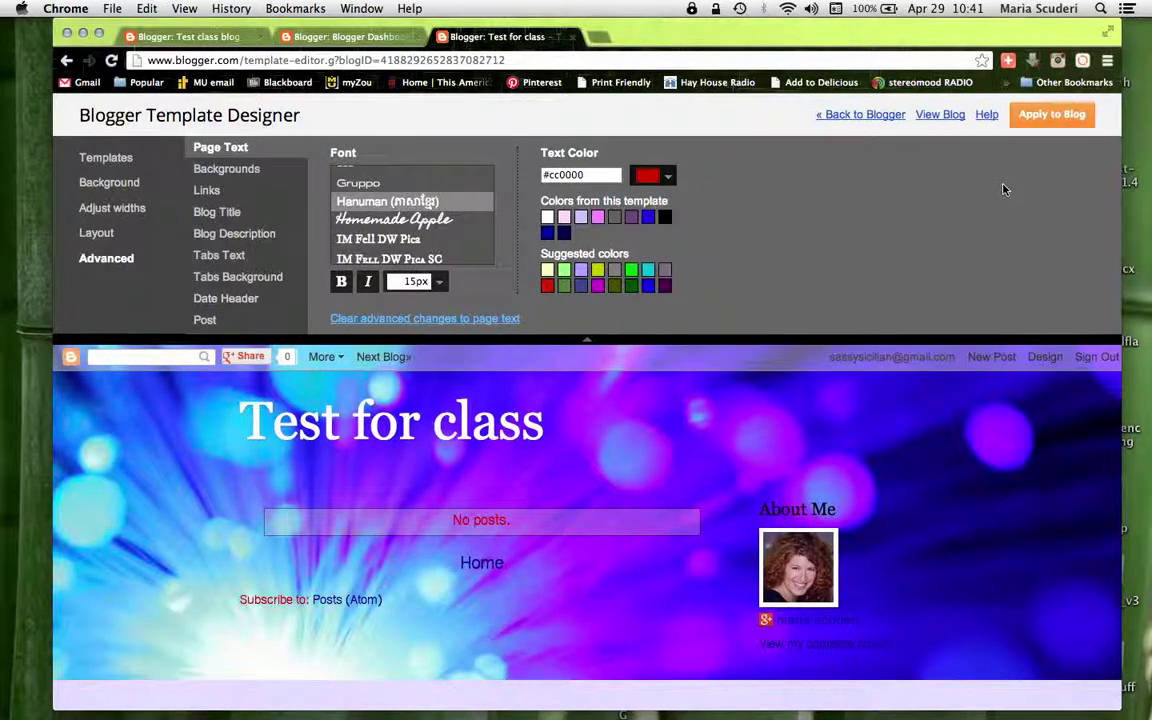
pyautogui.click(1040, 117)
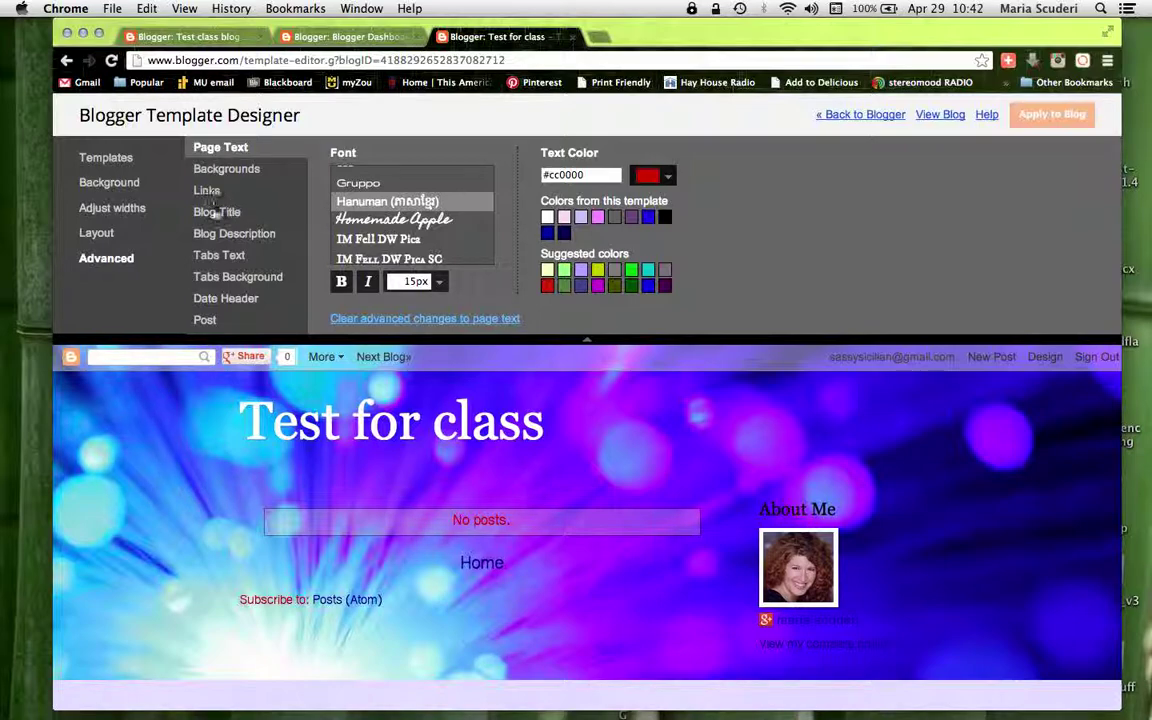
# Look through the advanced options for tabs text, blog description, tabs background, date header and post, and return to the blog's template page
pyautogui.click(205, 256)
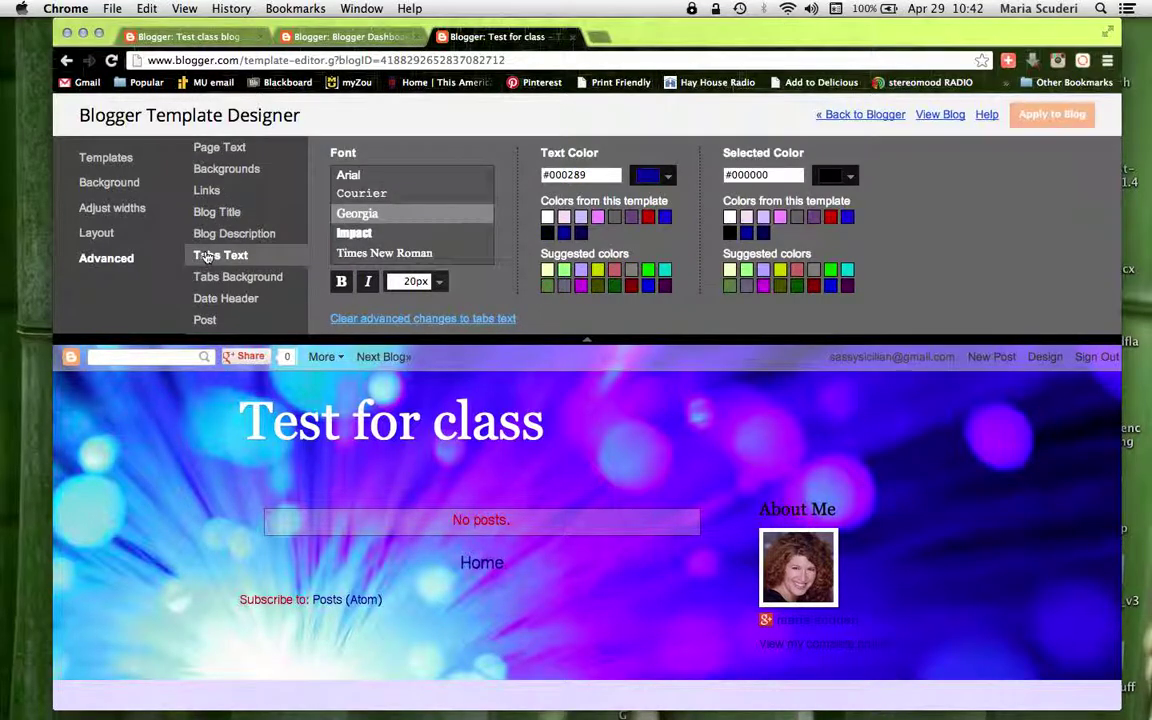
pyautogui.click(200, 234)
pyautogui.click(202, 276)
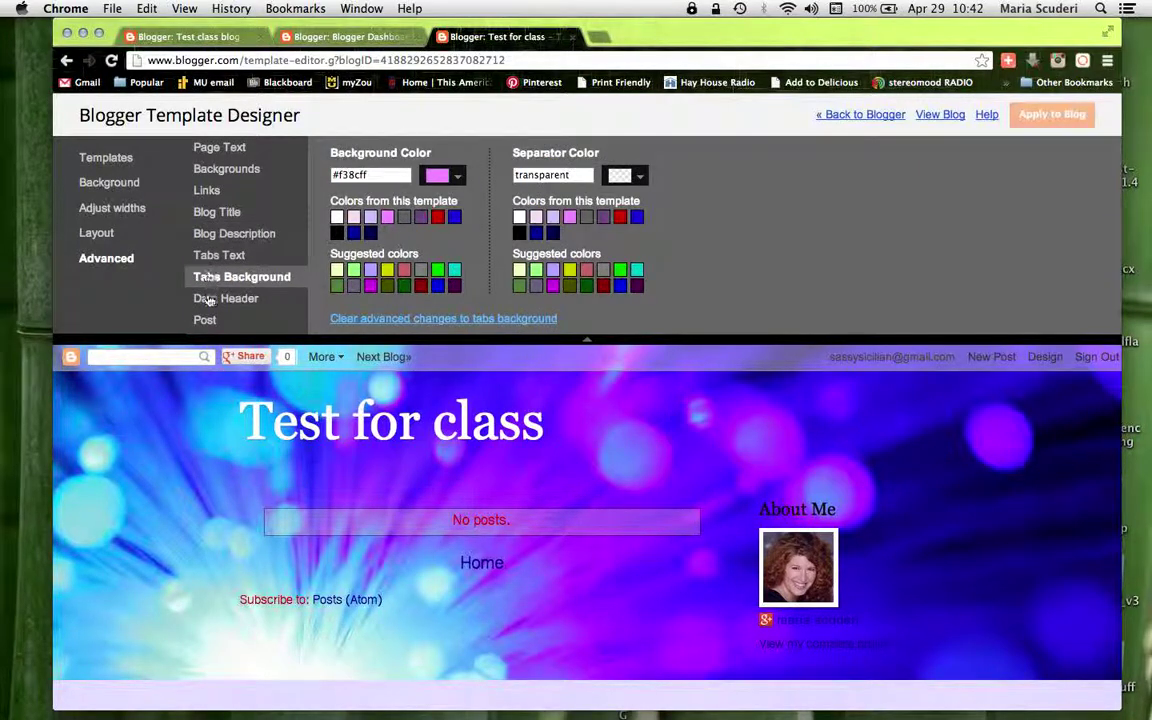
pyautogui.click(208, 299)
pyautogui.click(206, 320)
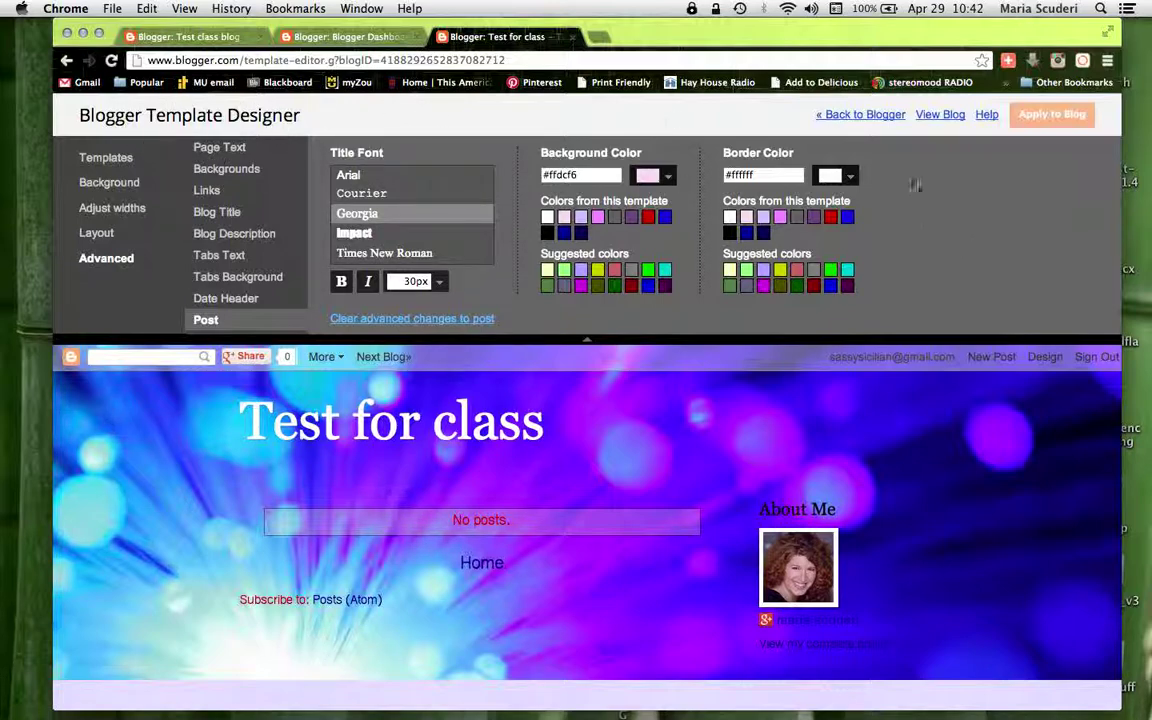
pyautogui.click(862, 116)
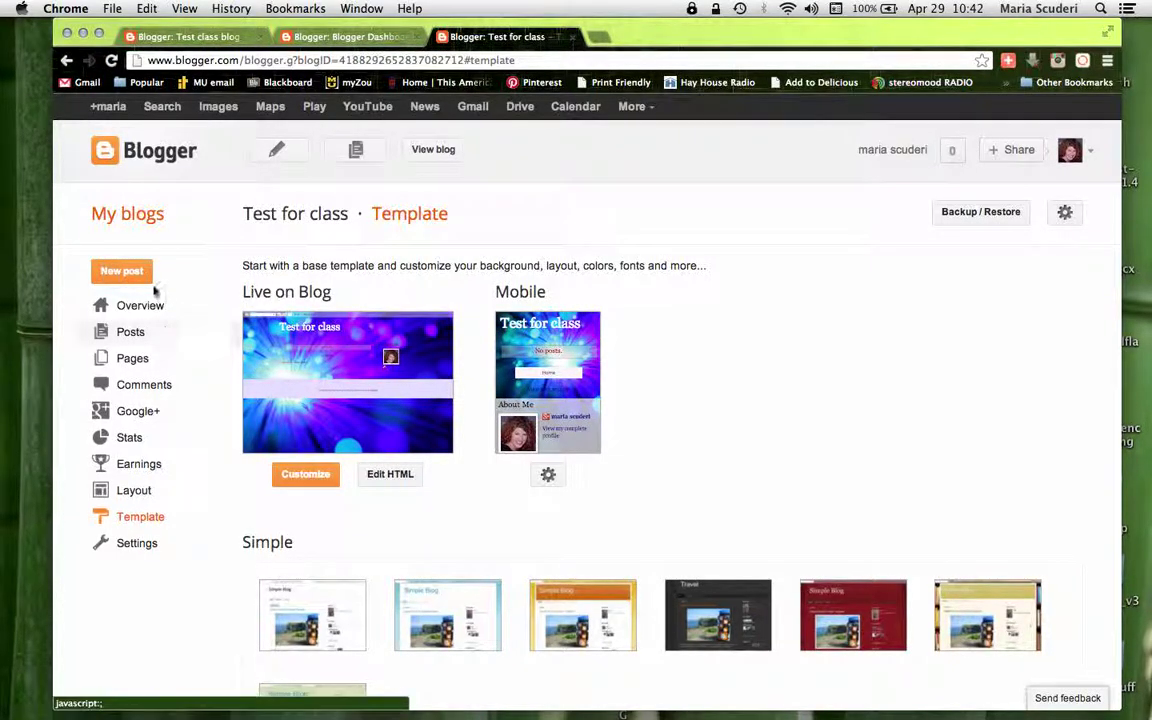
# Open the blog's basic settings, enter "for class" as the description and save it
pyautogui.click(130, 546)
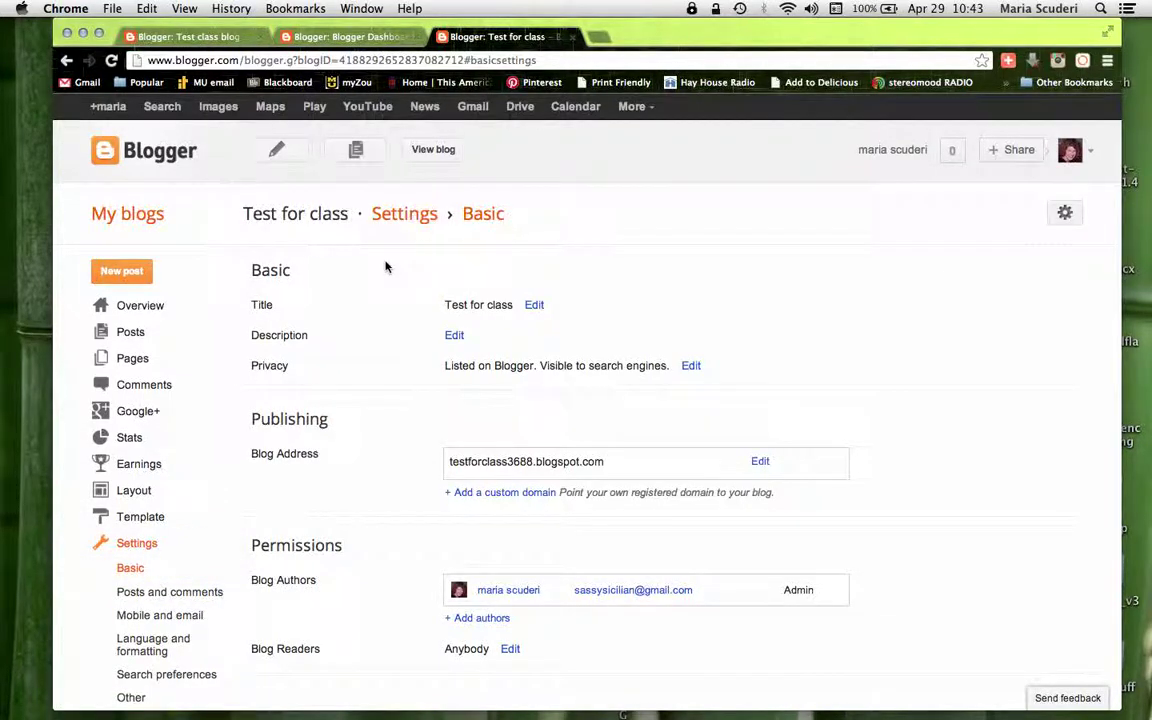
pyautogui.scroll(-2, 390, 653)
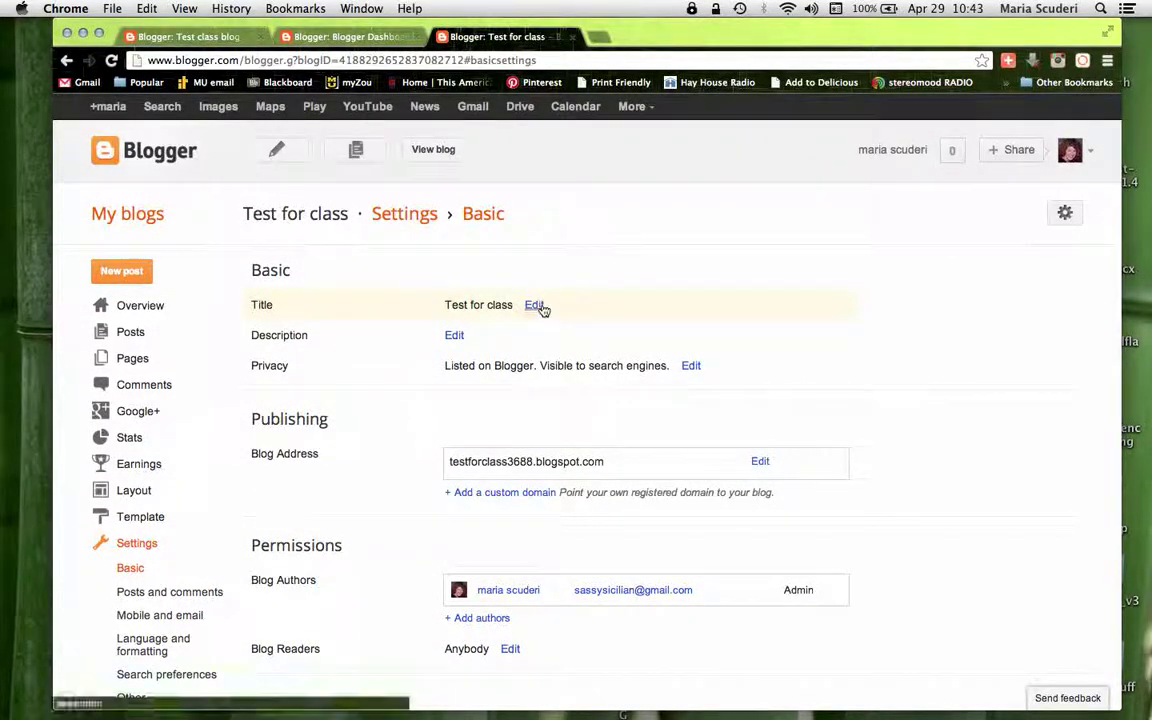
pyautogui.click(454, 336)
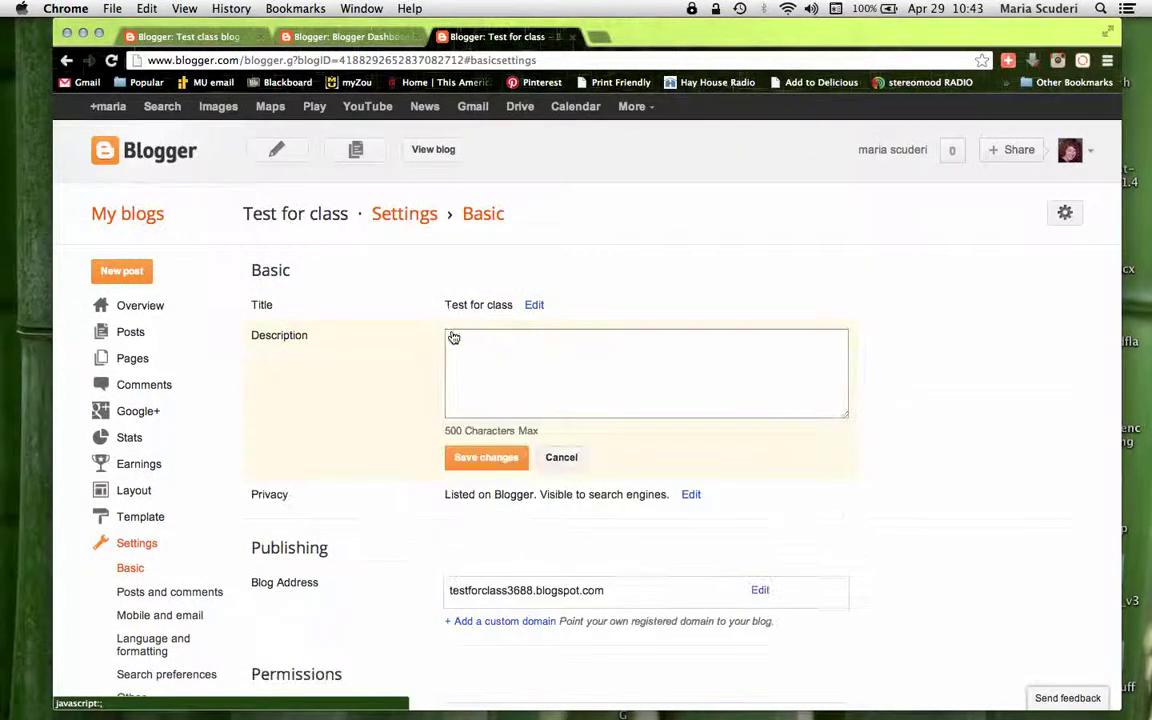
pyautogui.click(462, 347)
pyautogui.write('for class')
pyautogui.click(484, 457)
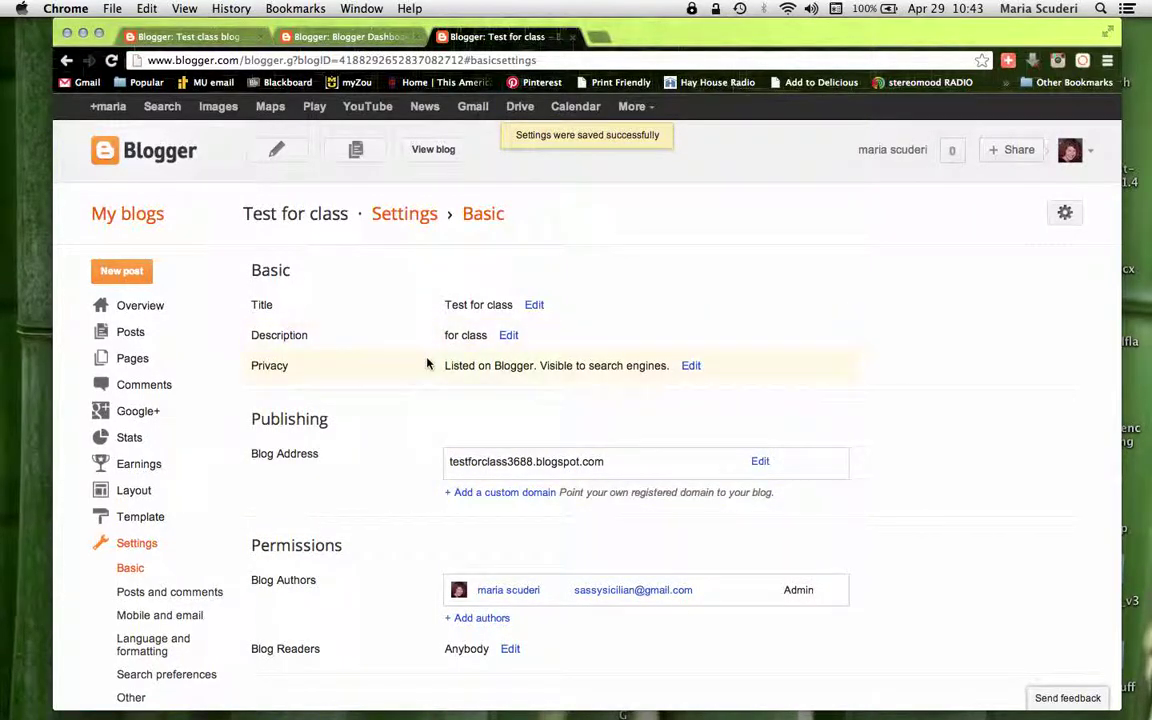
# Set the blog's privacy to No for adding it to Blogger's listings, check that option's help text, and save the change
pyautogui.click(690, 366)
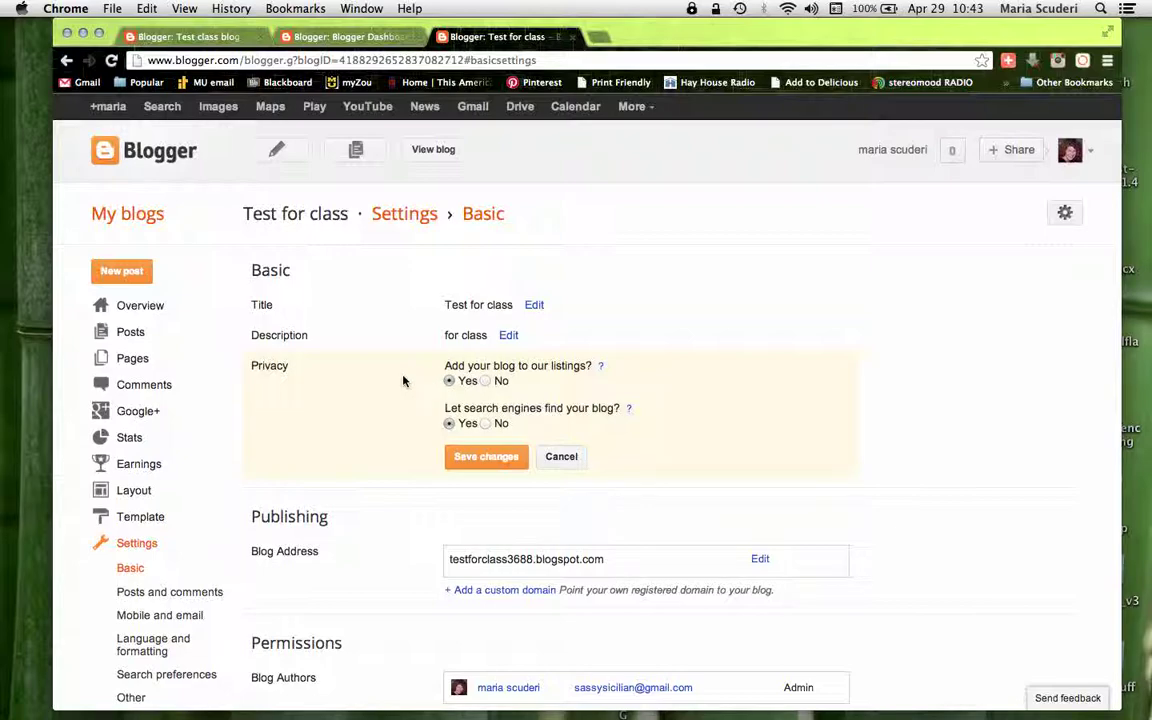
pyautogui.click(486, 382)
pyautogui.click(603, 368)
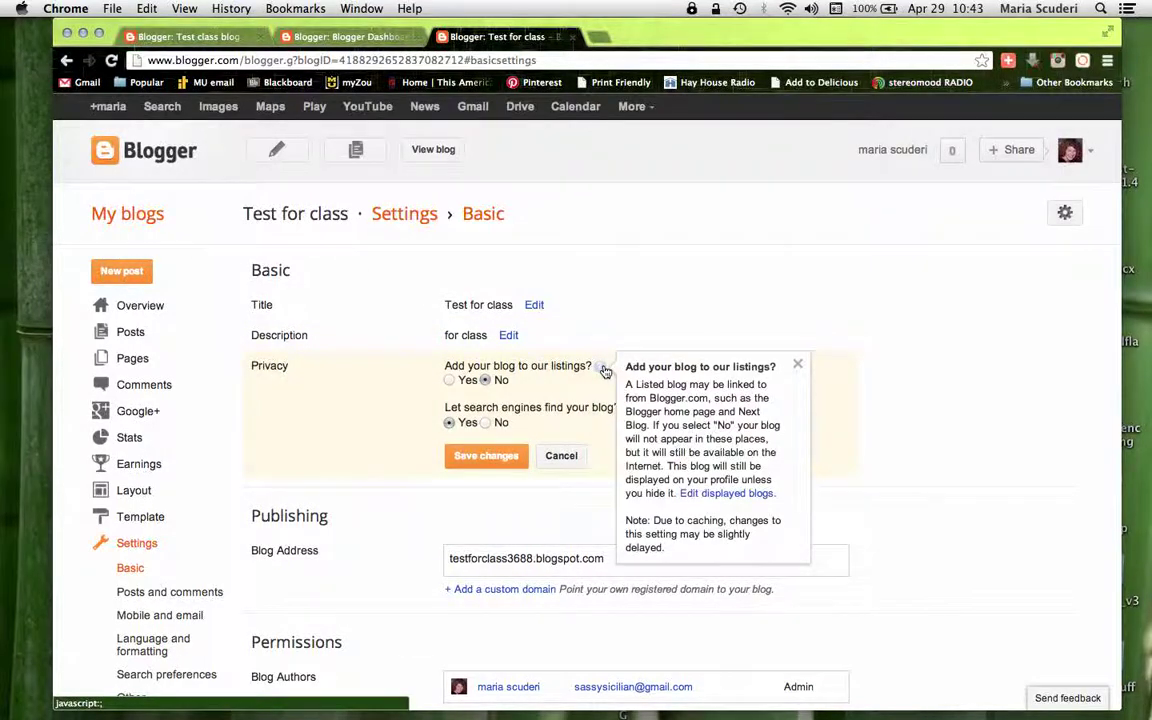
pyautogui.click(801, 366)
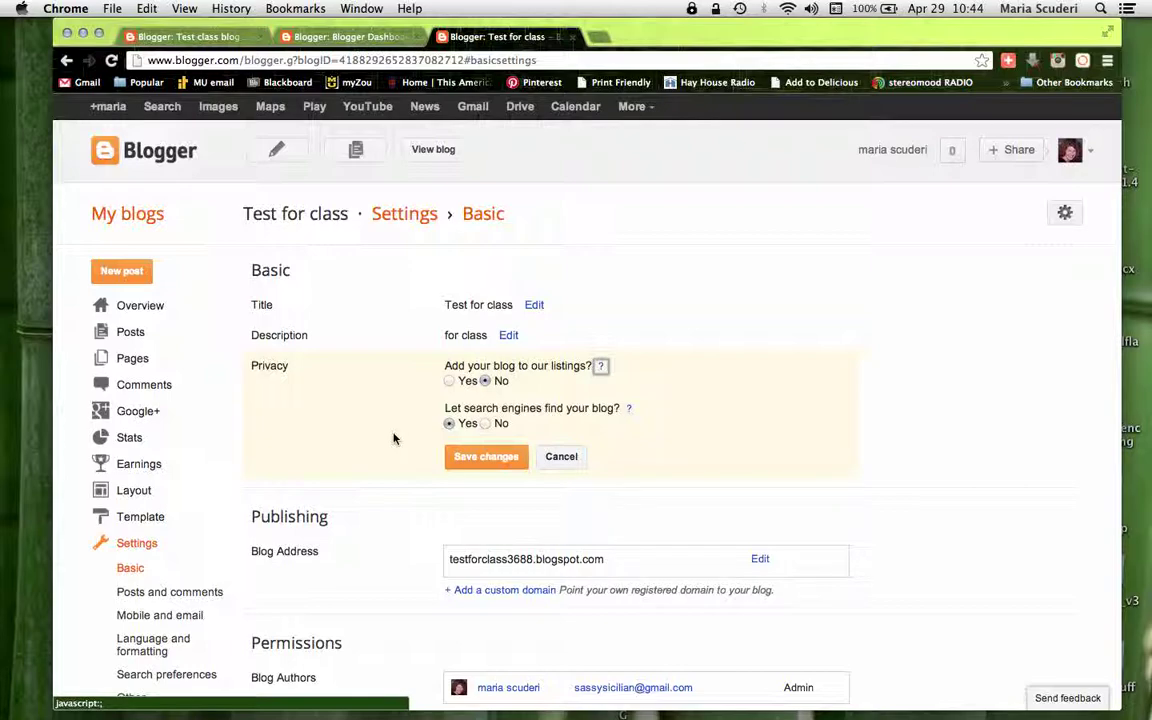
pyautogui.click(480, 457)
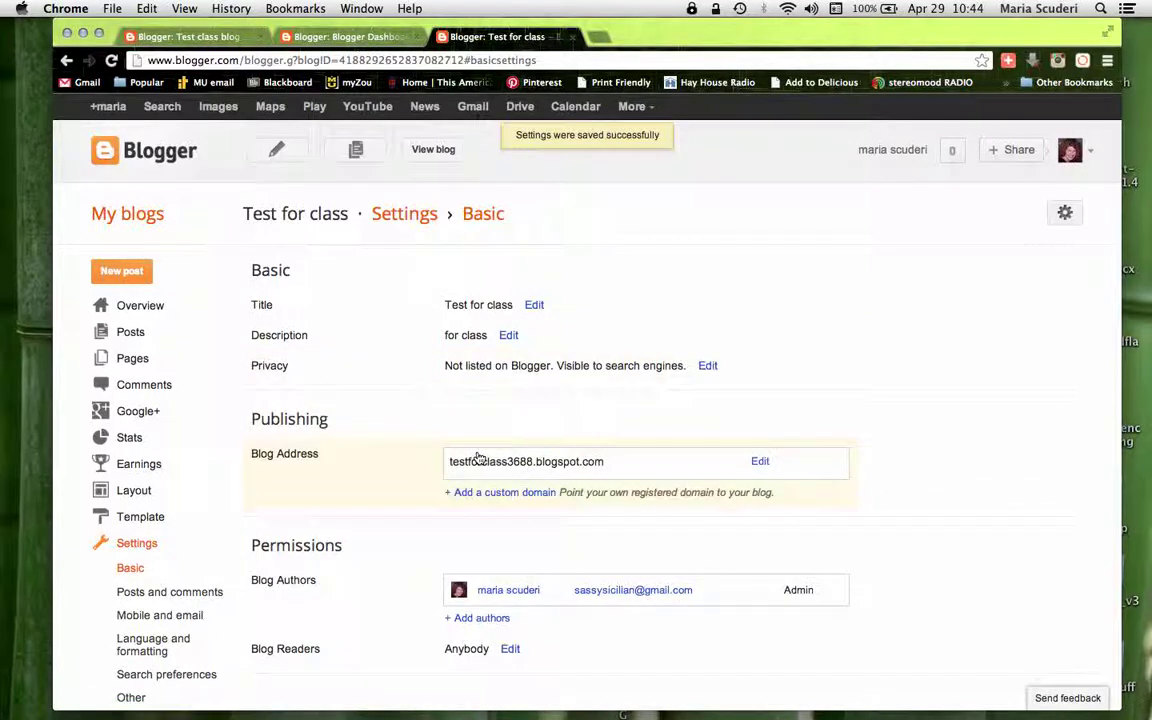
# Restrict the blog readers to "Only these readers", add a contact's e-mail address as an invited reader and save the changes
pyautogui.scroll(-1, 393, 469)
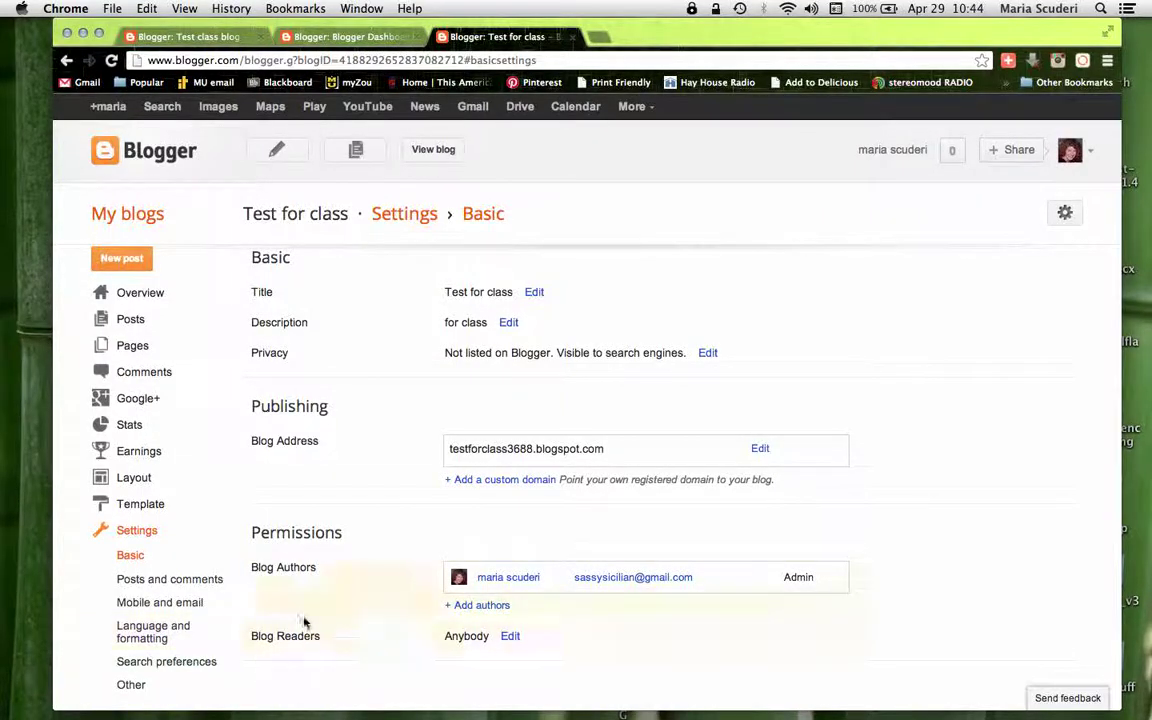
pyautogui.click(510, 636)
pyautogui.scroll(-4, 753, 602)
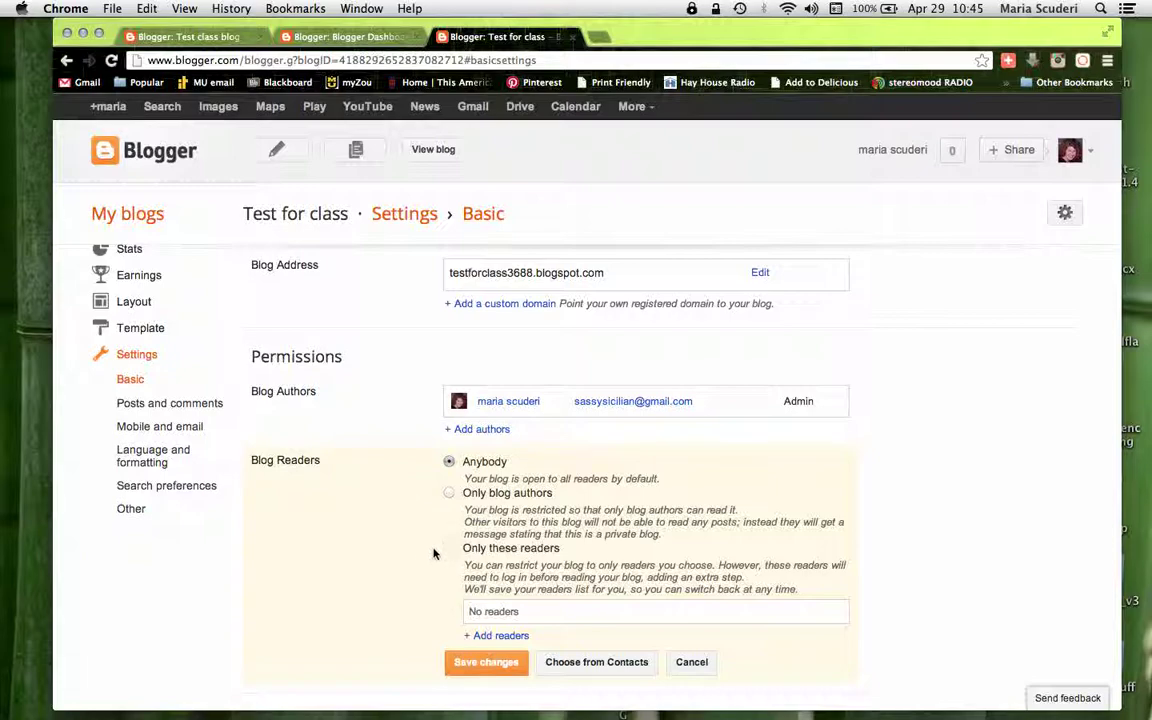
pyautogui.click(450, 549)
pyautogui.click(502, 636)
pyautogui.scroll(-2, 620, 588)
pyautogui.click(447, 571)
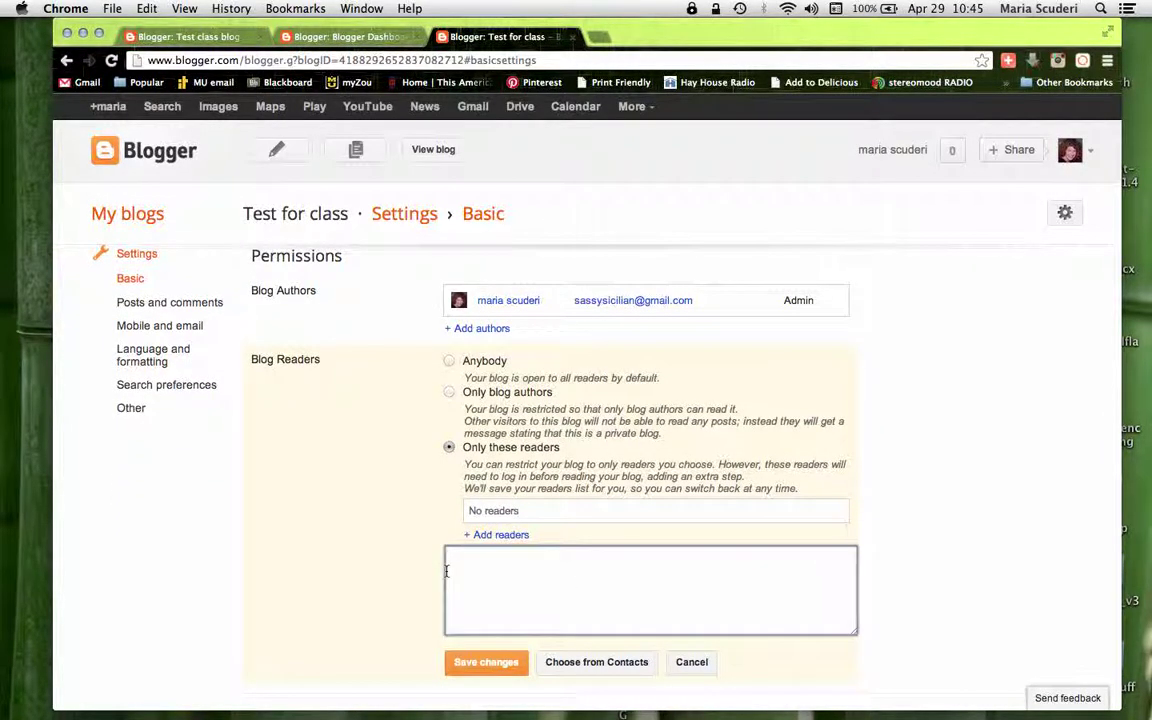
pyautogui.write('sa')
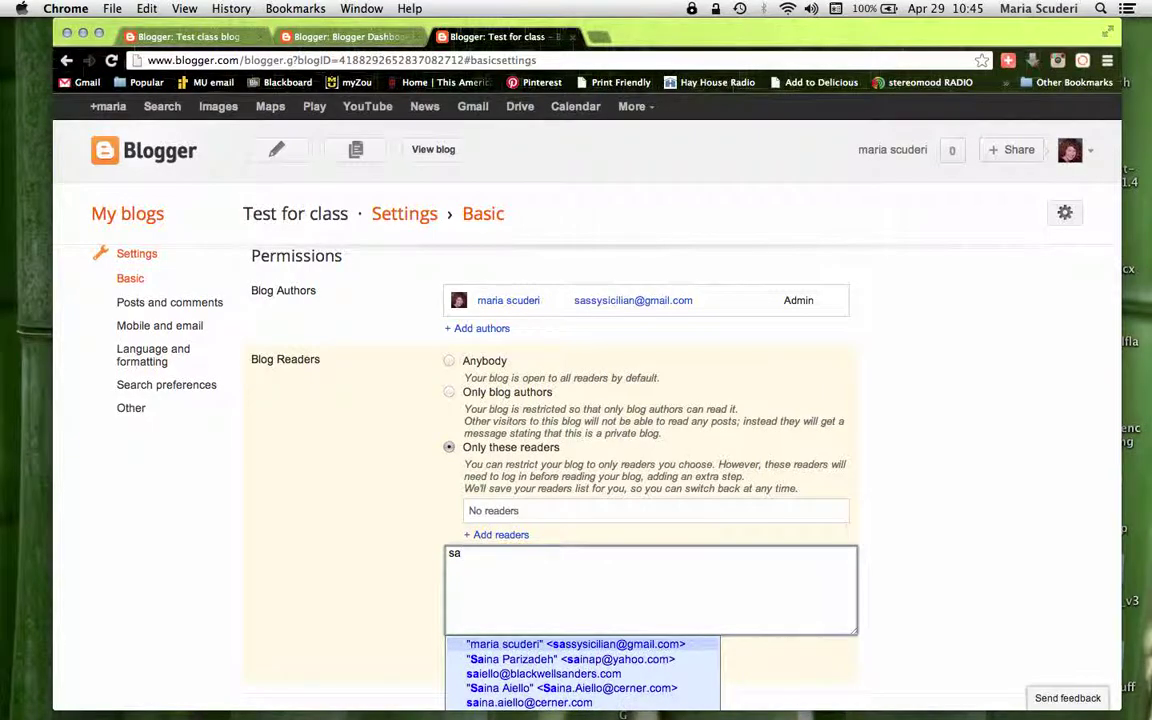
pyautogui.write('ss')
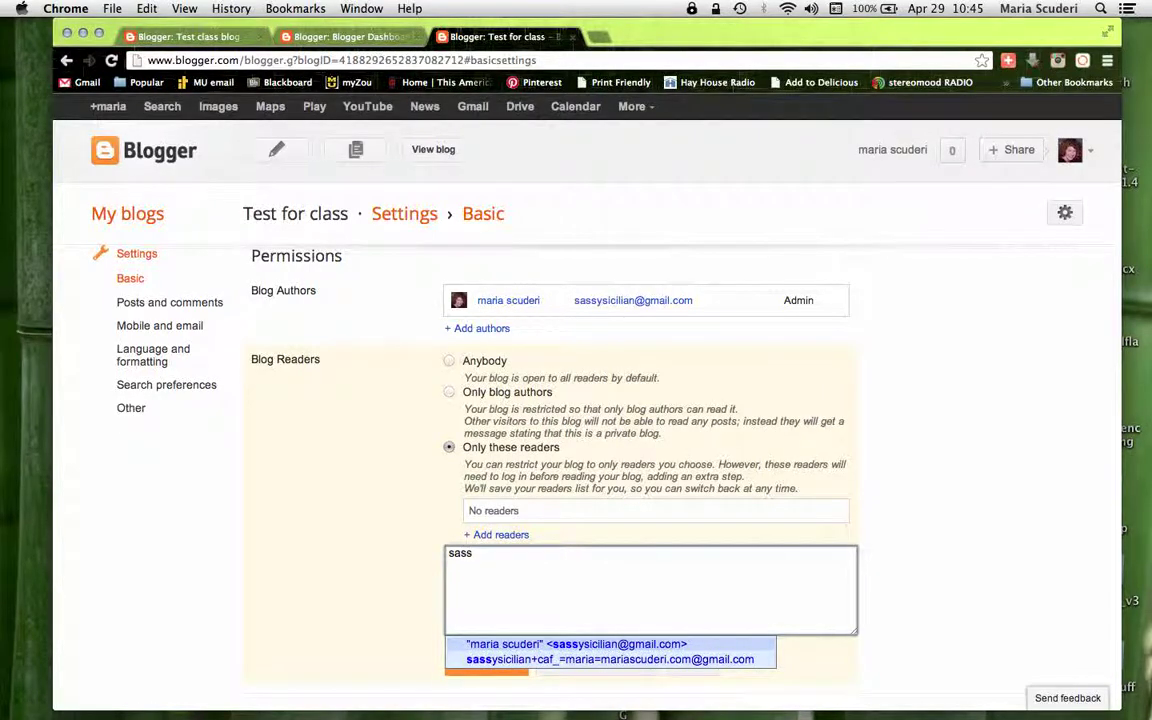
pyautogui.click(535, 646)
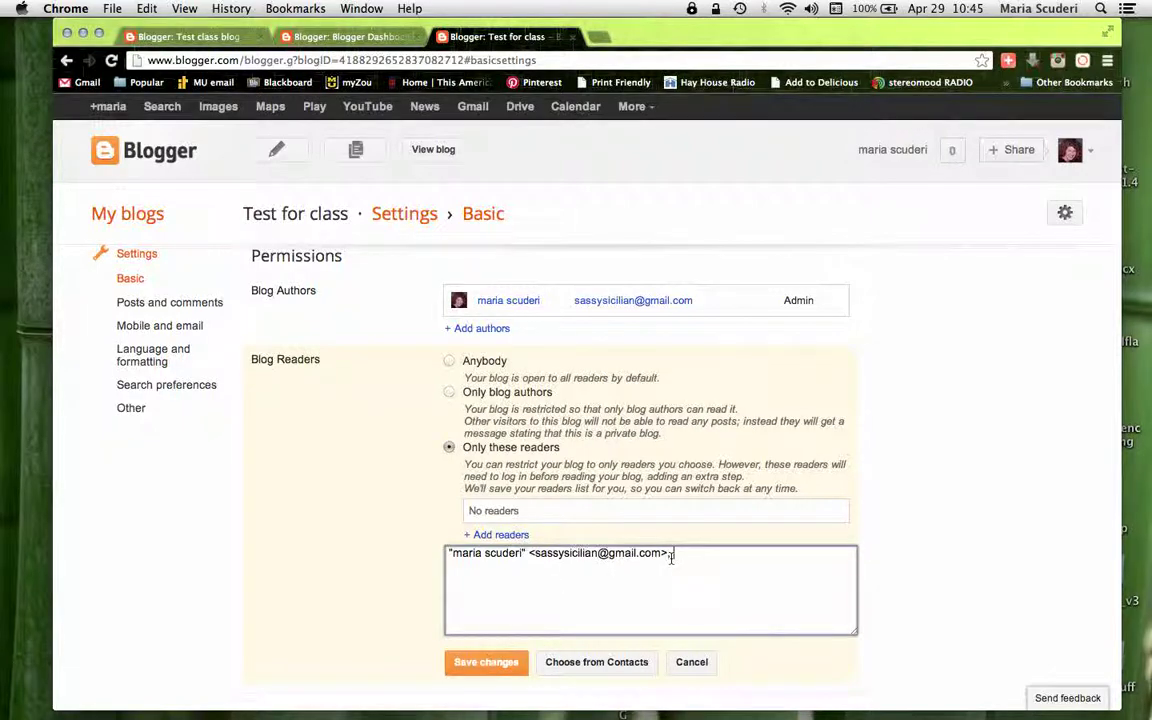
pyautogui.click(467, 677)
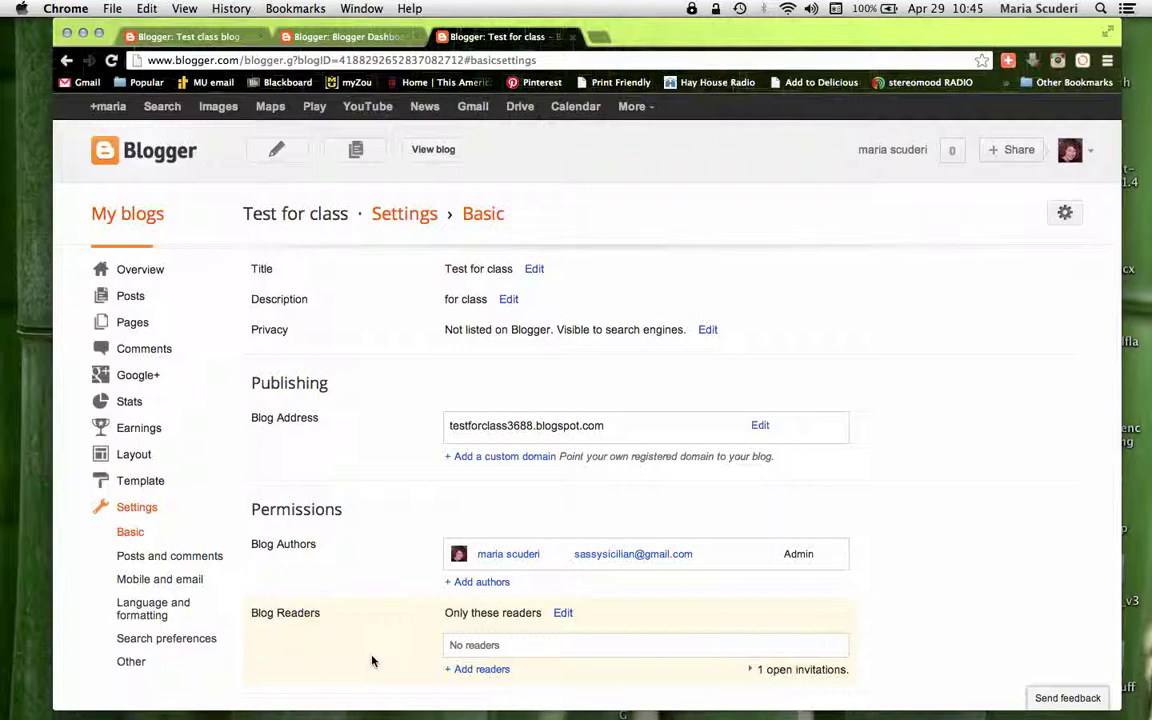
# In the posts and comments settings, review the comment location choices and allow comments only from users with Google Accounts
pyautogui.click(127, 564)
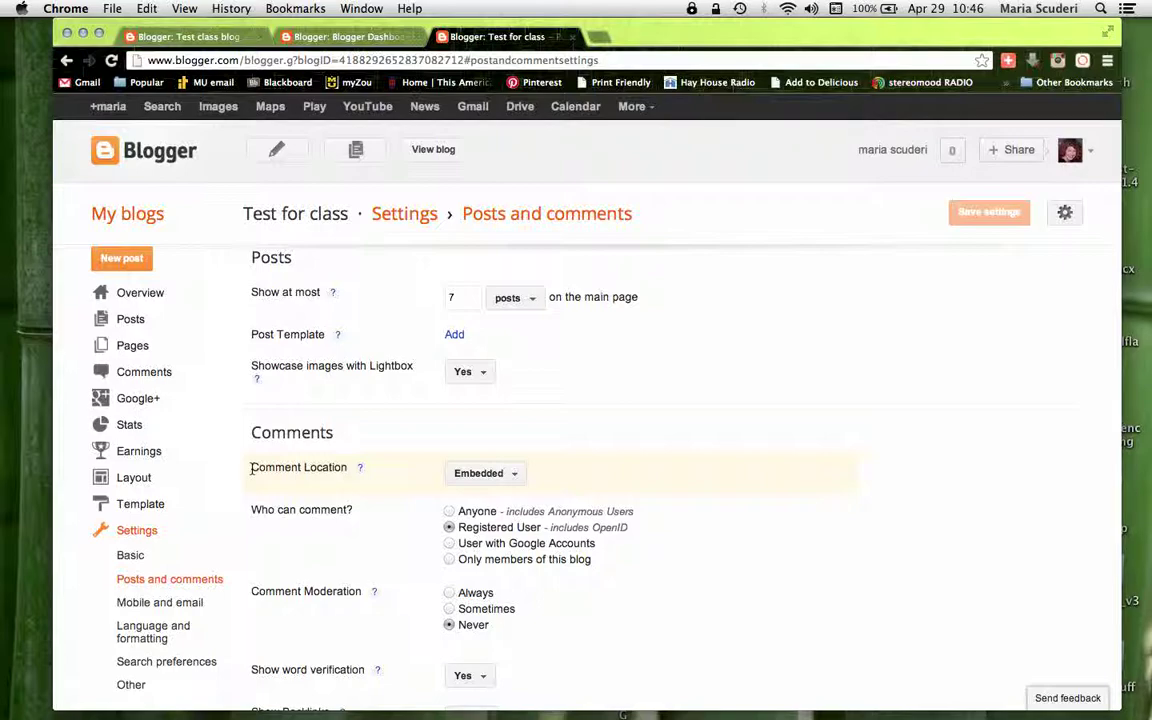
pyautogui.click(516, 475)
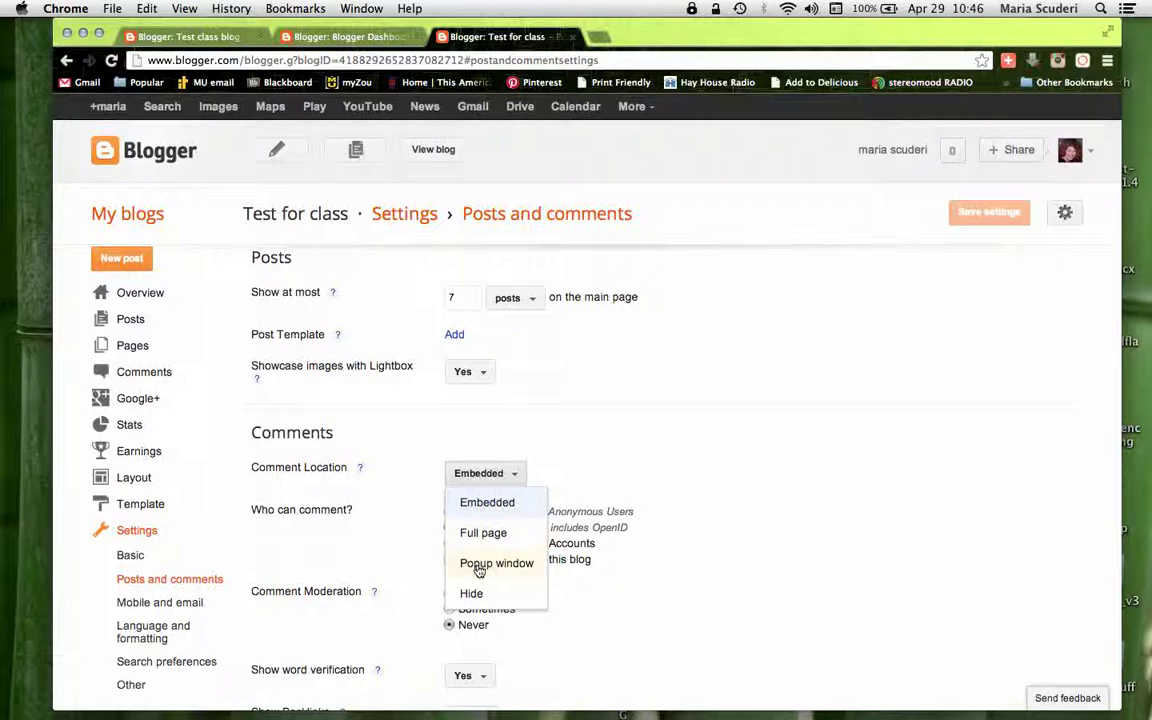
pyautogui.click(476, 475)
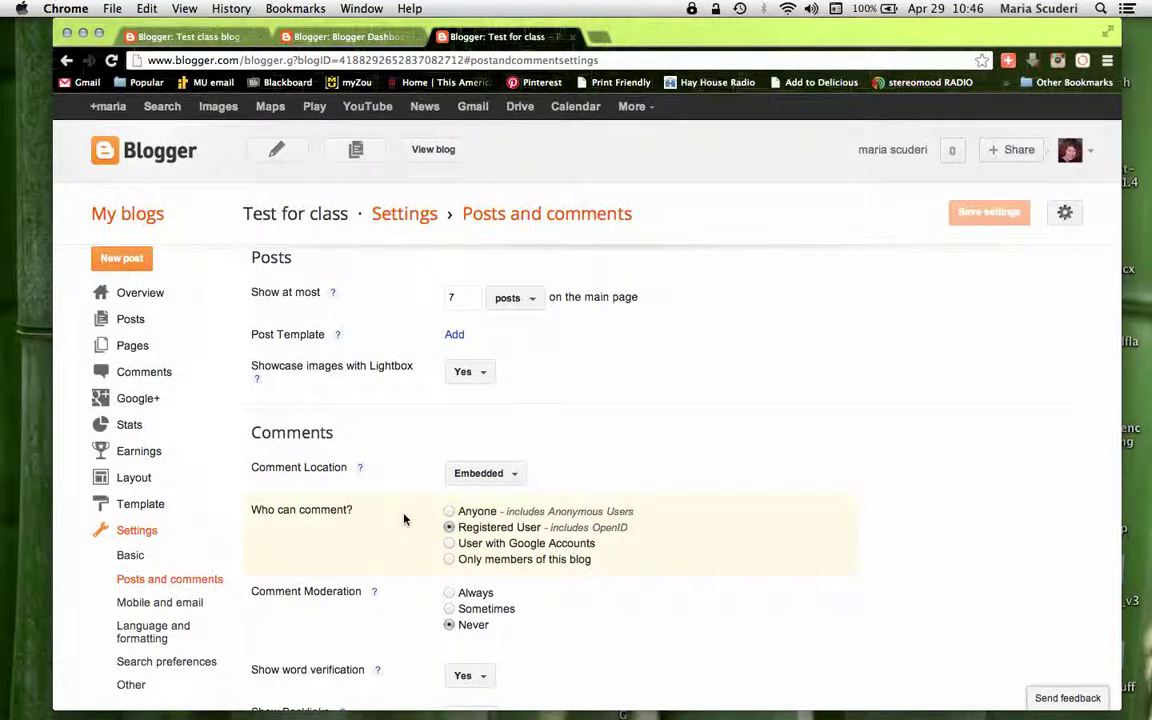
pyautogui.click(449, 543)
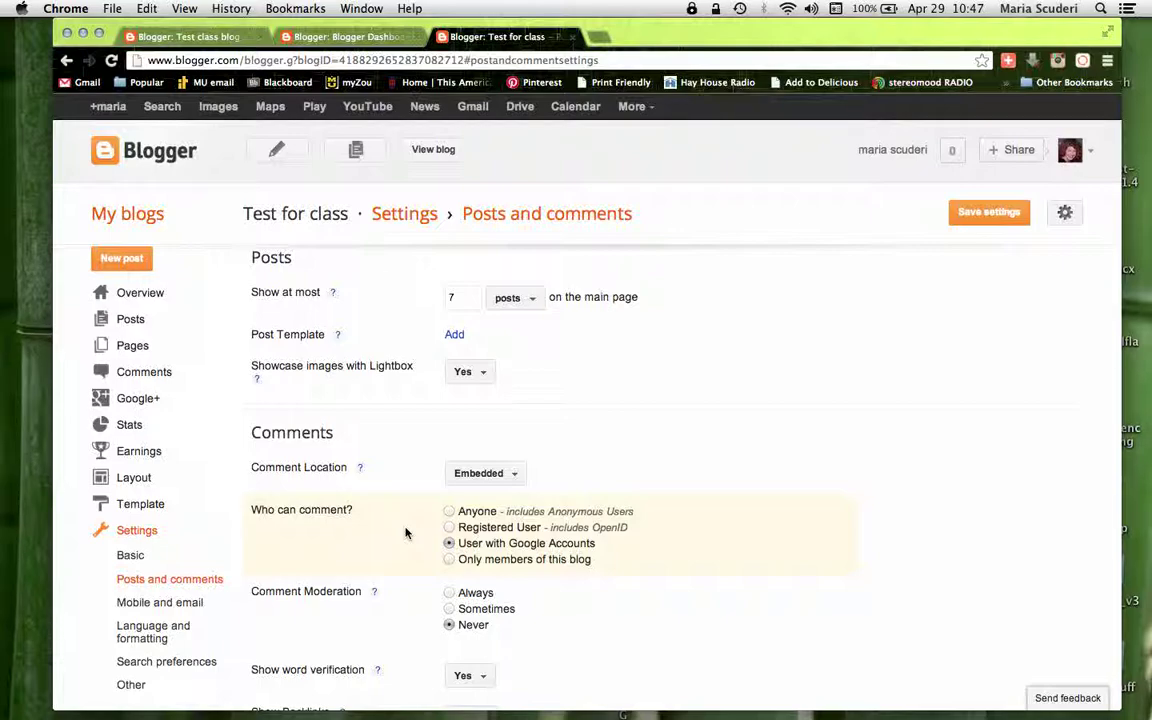
# Read the help for "Show word verification" and set that option to No
pyautogui.scroll(-3, 405, 532)
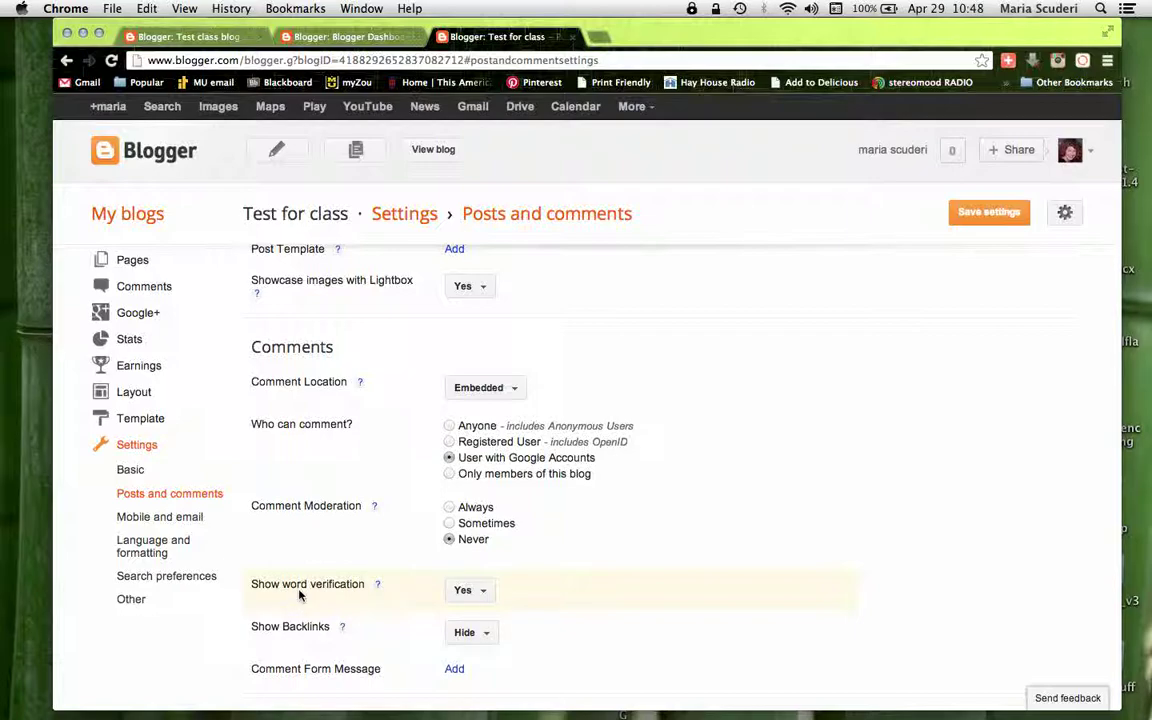
pyautogui.click(379, 591)
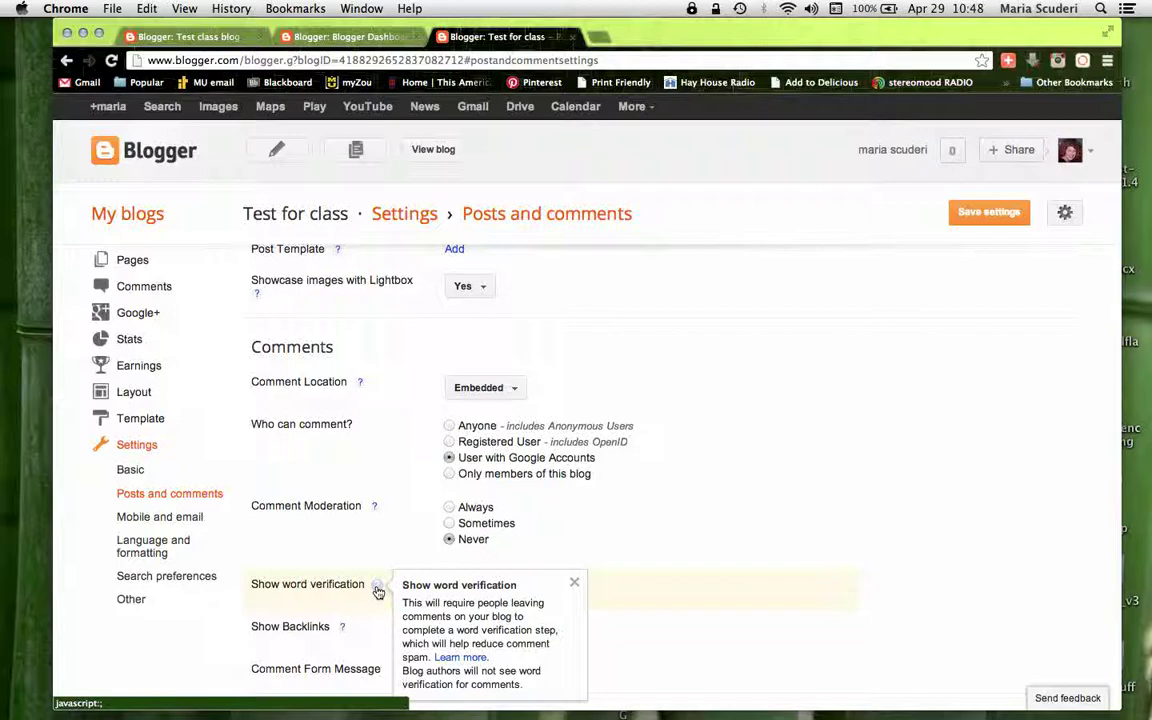
pyautogui.click(575, 583)
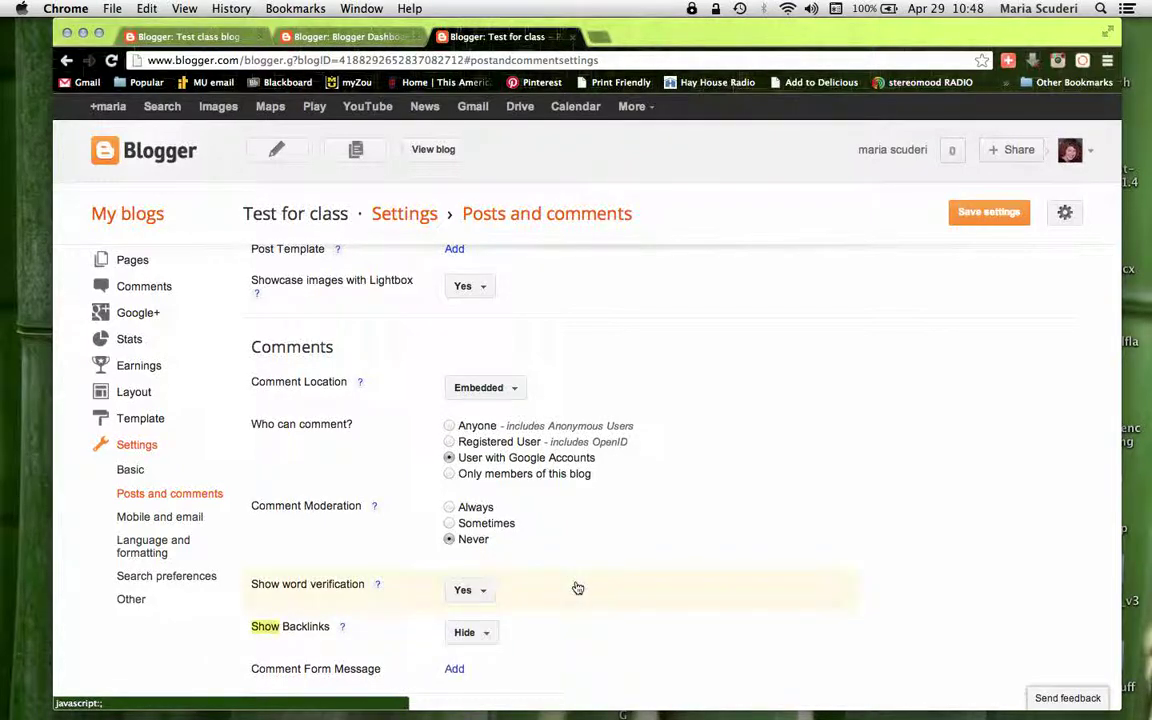
pyautogui.click(485, 591)
pyautogui.click(467, 649)
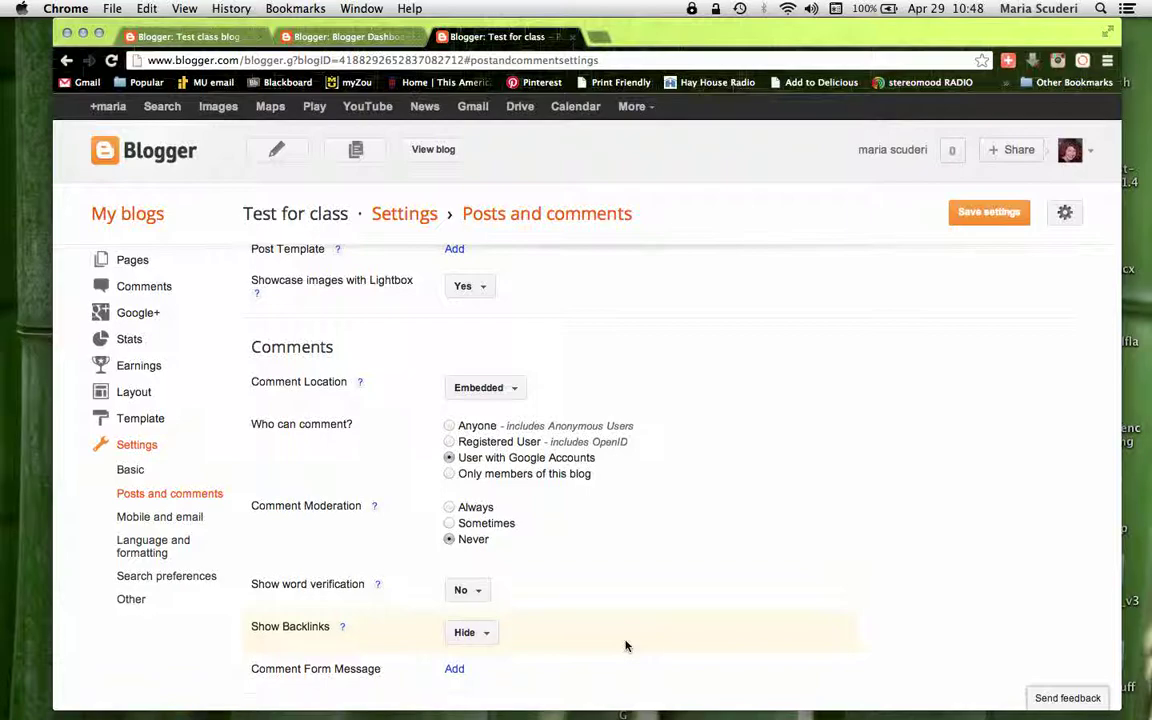
# Open the comment form message for editing, leave it empty and save the posts and comments settings
pyautogui.click(454, 669)
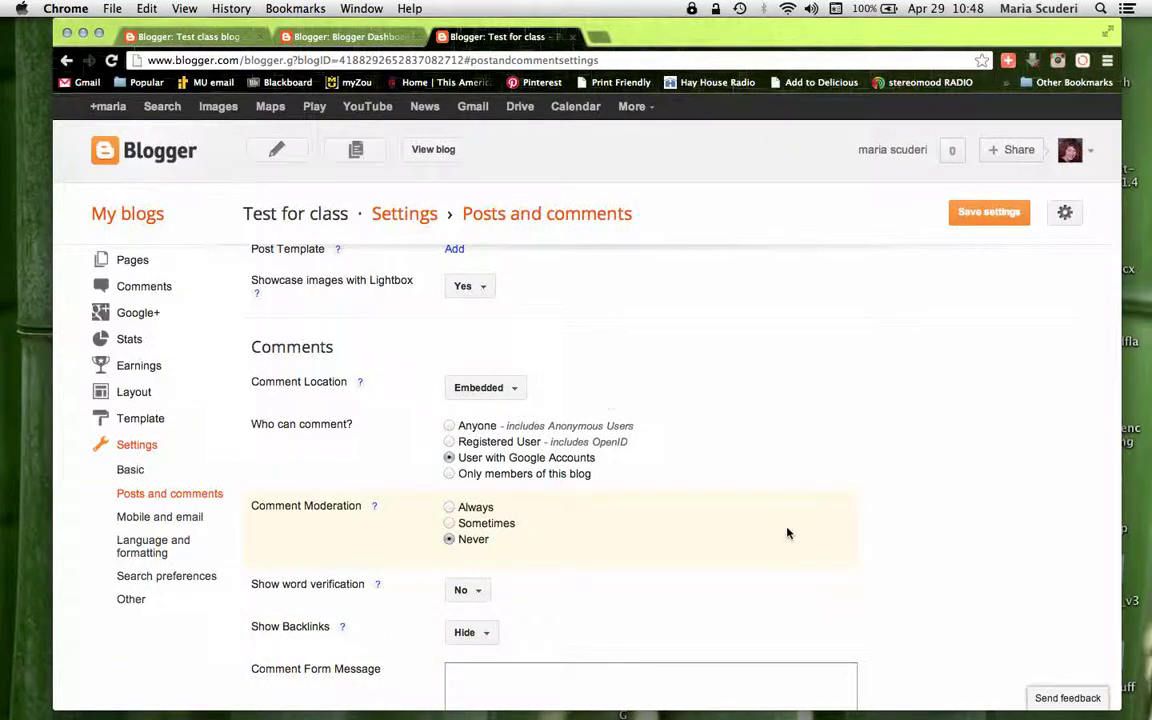
pyautogui.scroll(-2, 789, 532)
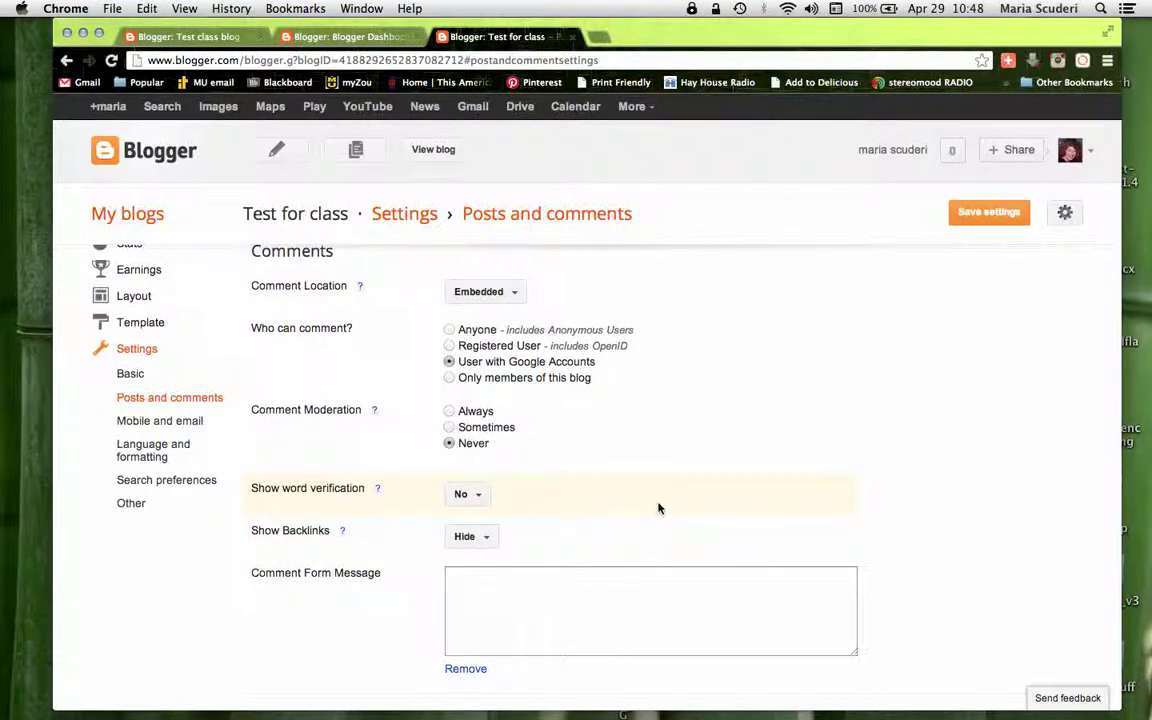
pyautogui.scroll(4, 658, 508)
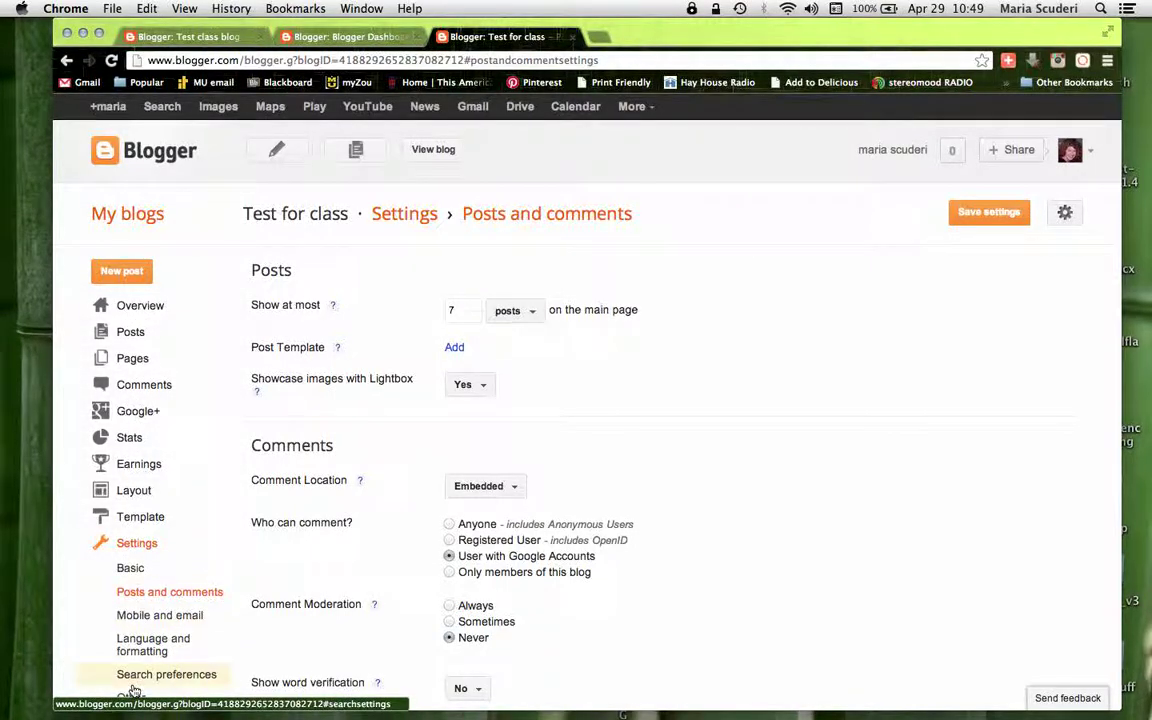
pyautogui.click(125, 308)
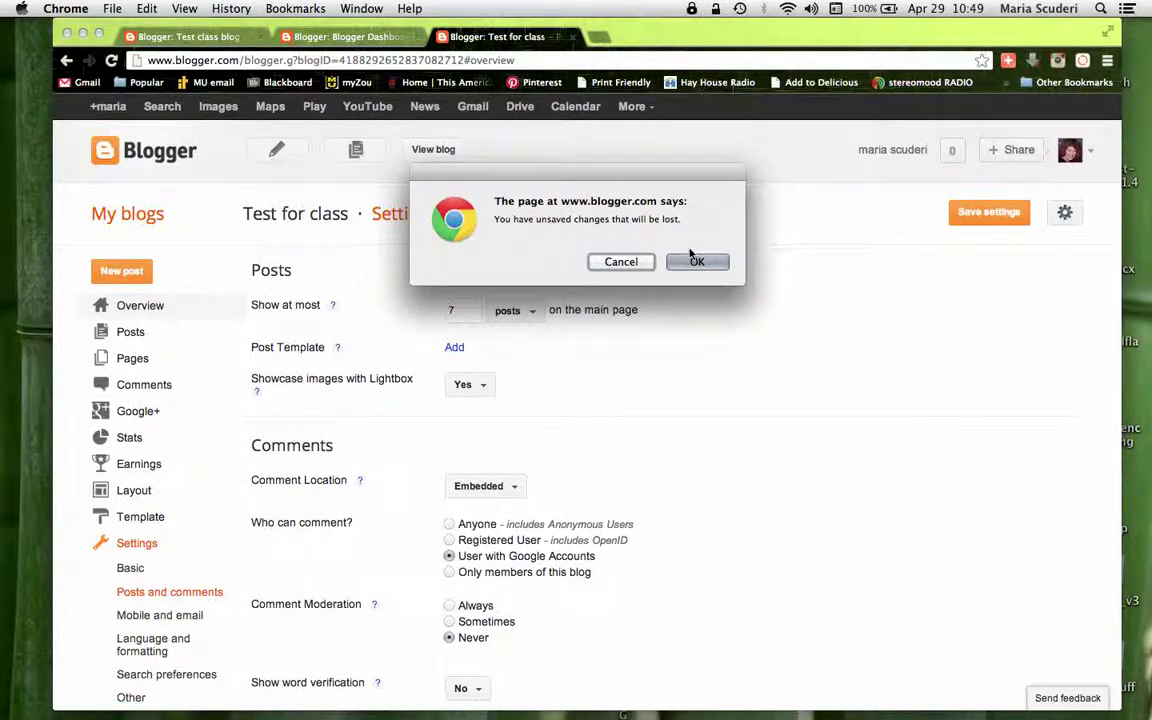
pyautogui.click(621, 262)
pyautogui.click(989, 216)
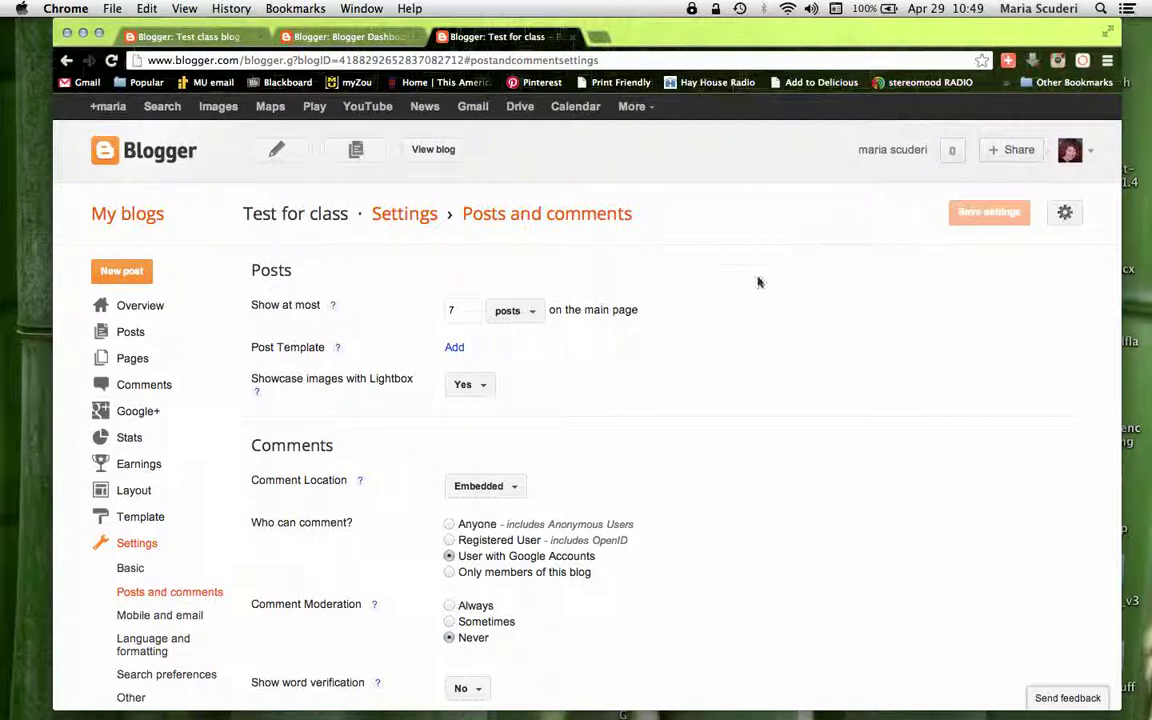
# From the blog's overview, start a new post titled "tirjfdjsdlkflsdkfhsdkh" with the body text "fsdlfhsdkfhsdfhsldkhlsdkhlskhlsk"
pyautogui.click(140, 307)
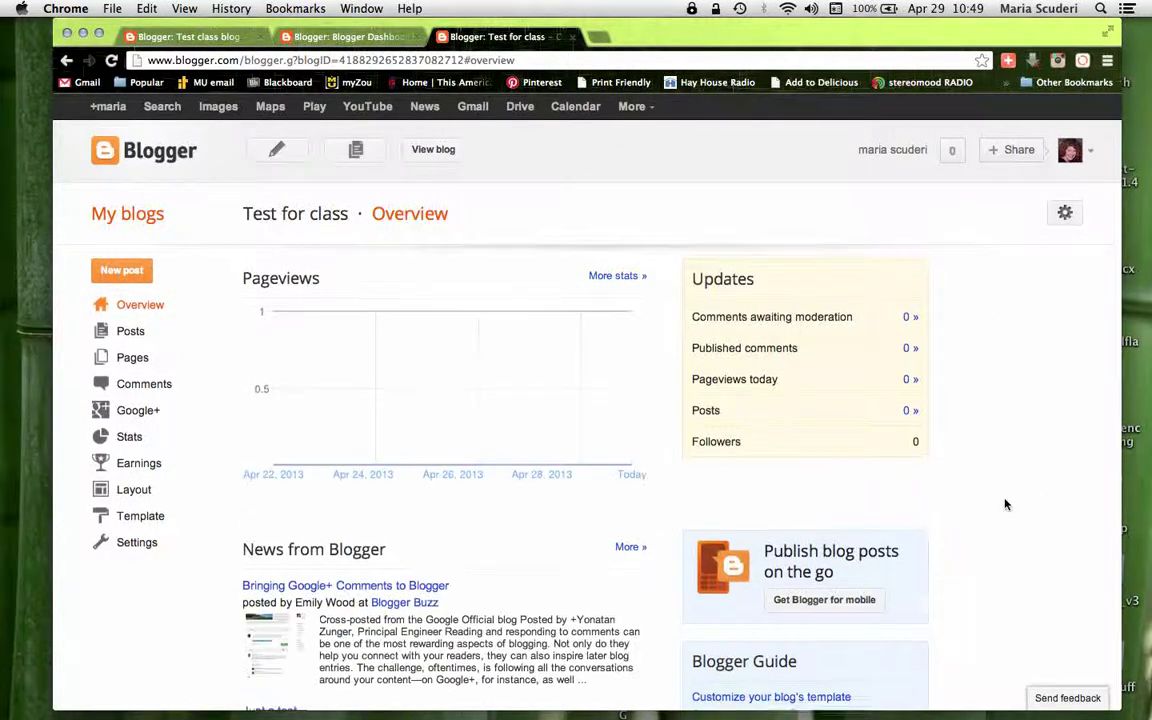
pyautogui.scroll(-5, 1006, 504)
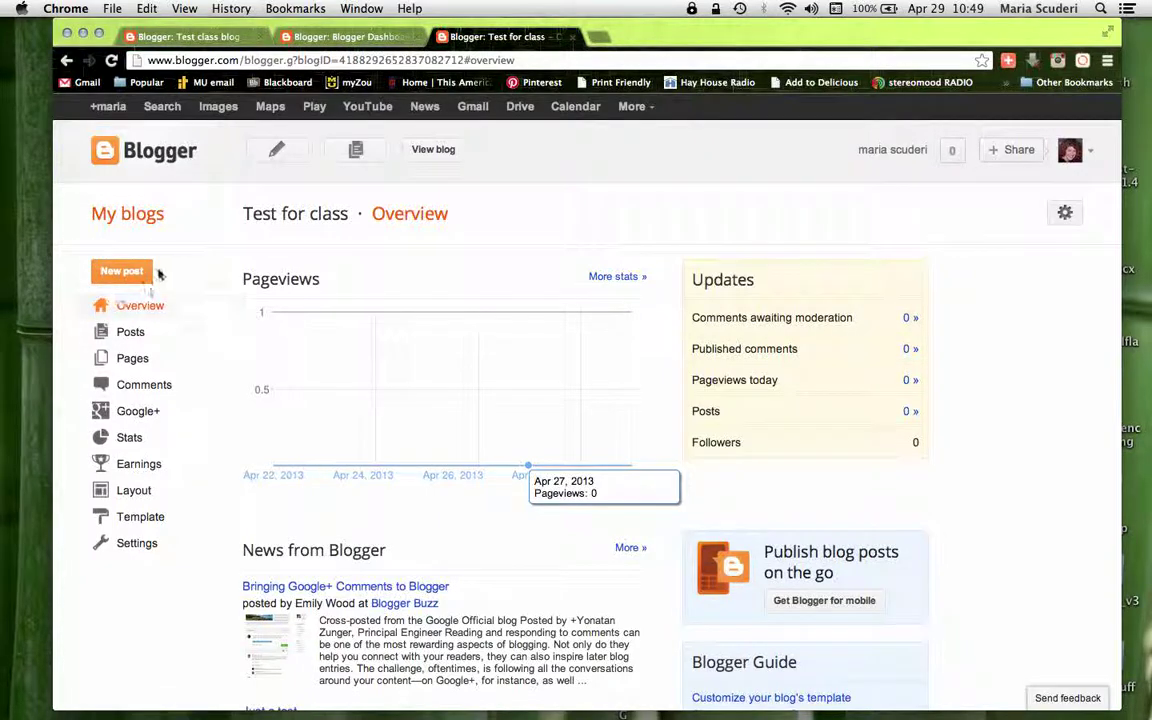
pyautogui.click(115, 273)
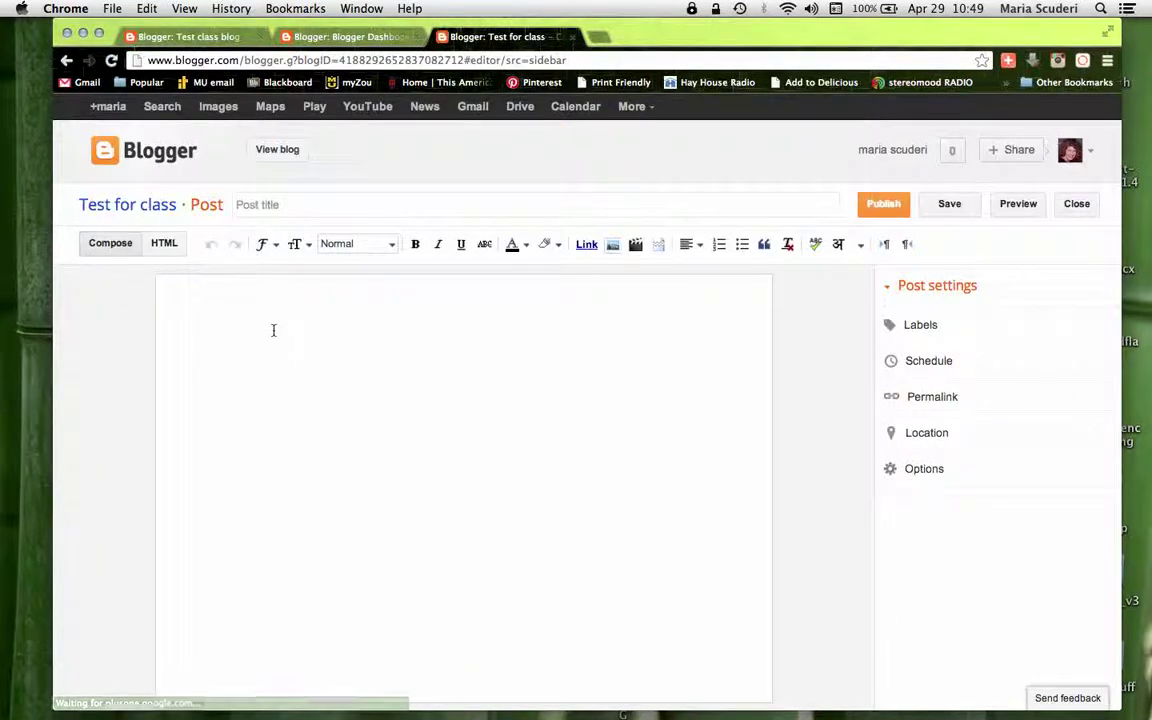
pyautogui.click(298, 206)
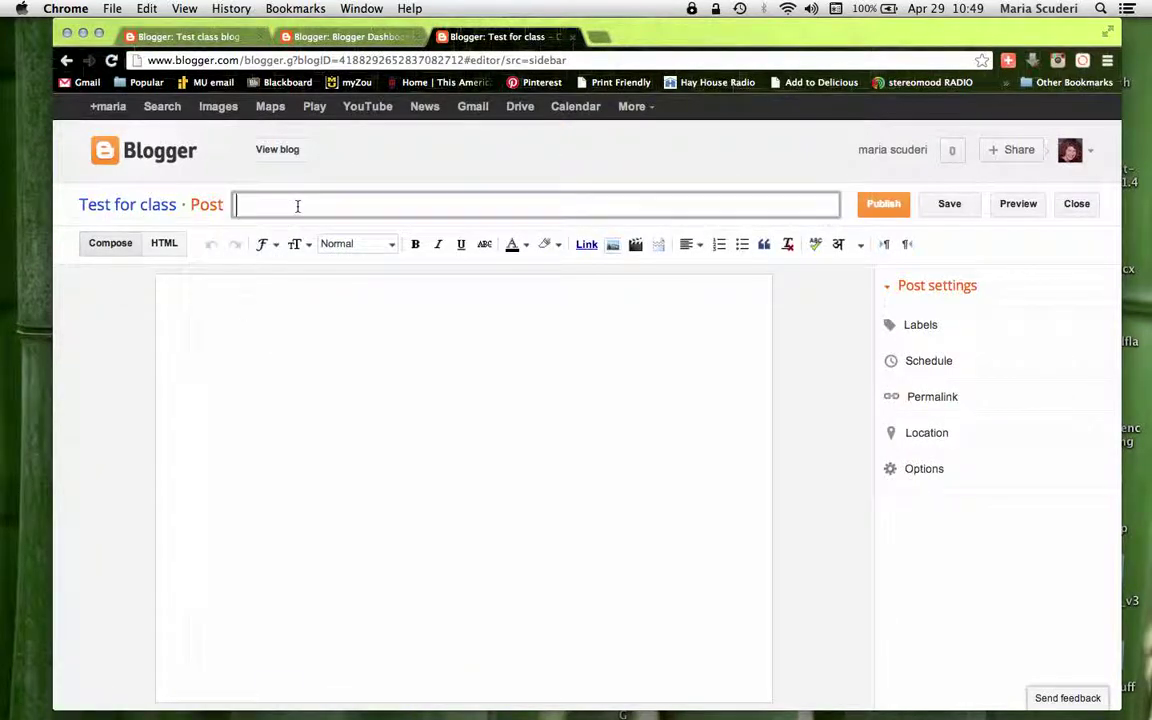
pyautogui.write('tirjfdjsdlkflsdkfhsdkh')
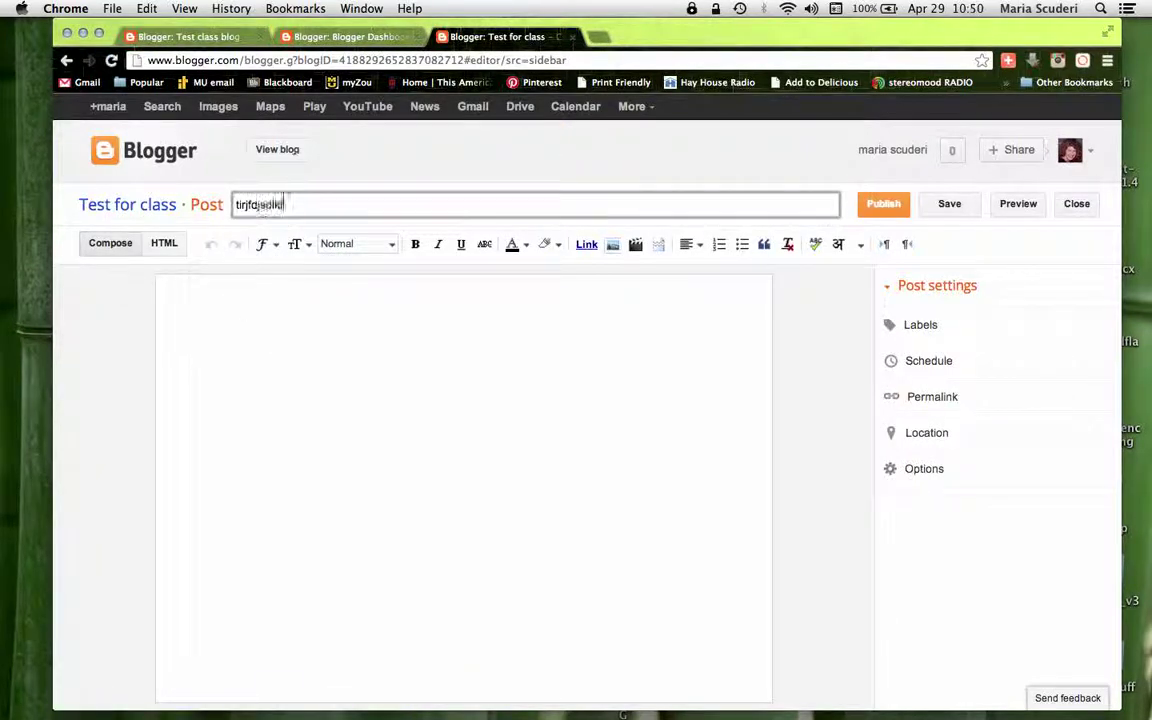
pyautogui.click(255, 332)
pyautogui.write('fsdlfhsdkfhsdfhsldkhlsdkhlskhlsk')
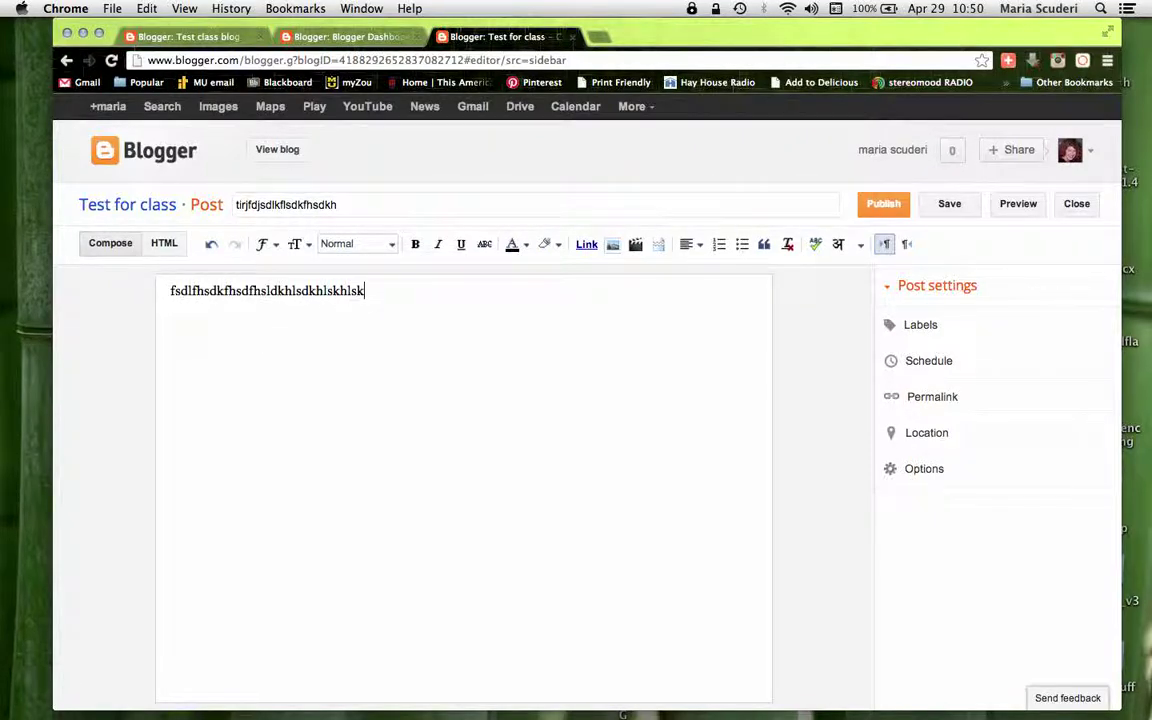
# Format the post's whole body text in the Verdana font at the Largest size
pyautogui.moveTo(370, 291); pyautogui.dragTo(162, 291)
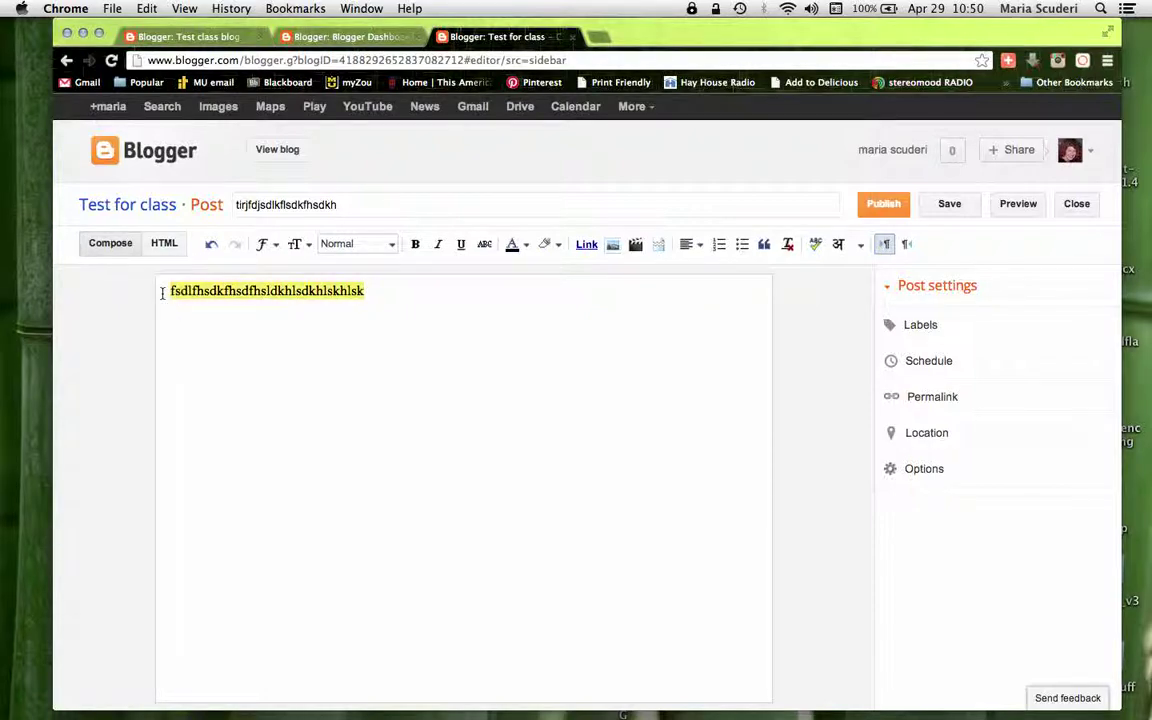
pyautogui.click(268, 244)
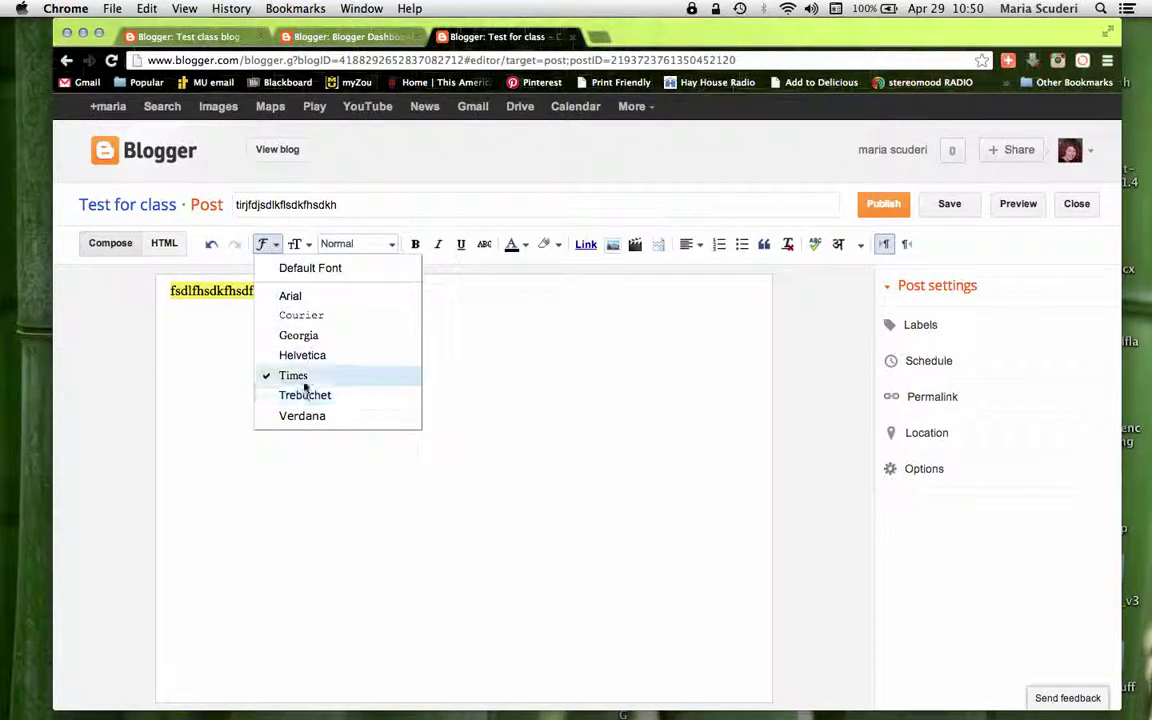
pyautogui.click(303, 417)
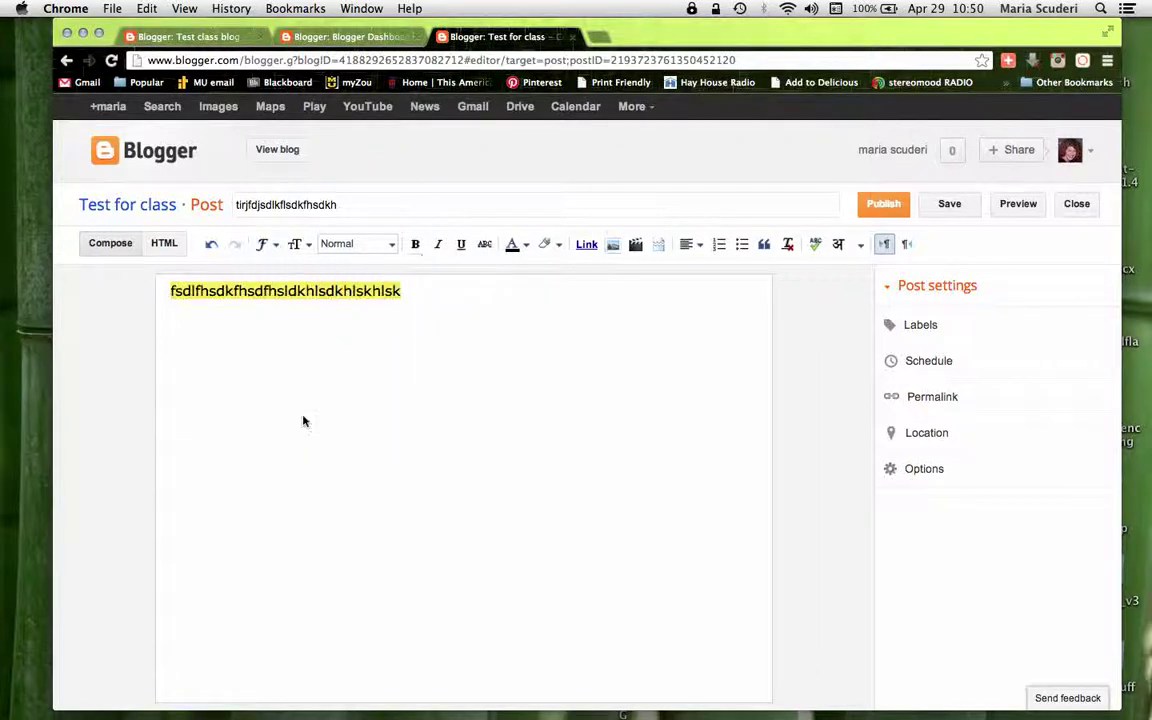
pyautogui.click(309, 244)
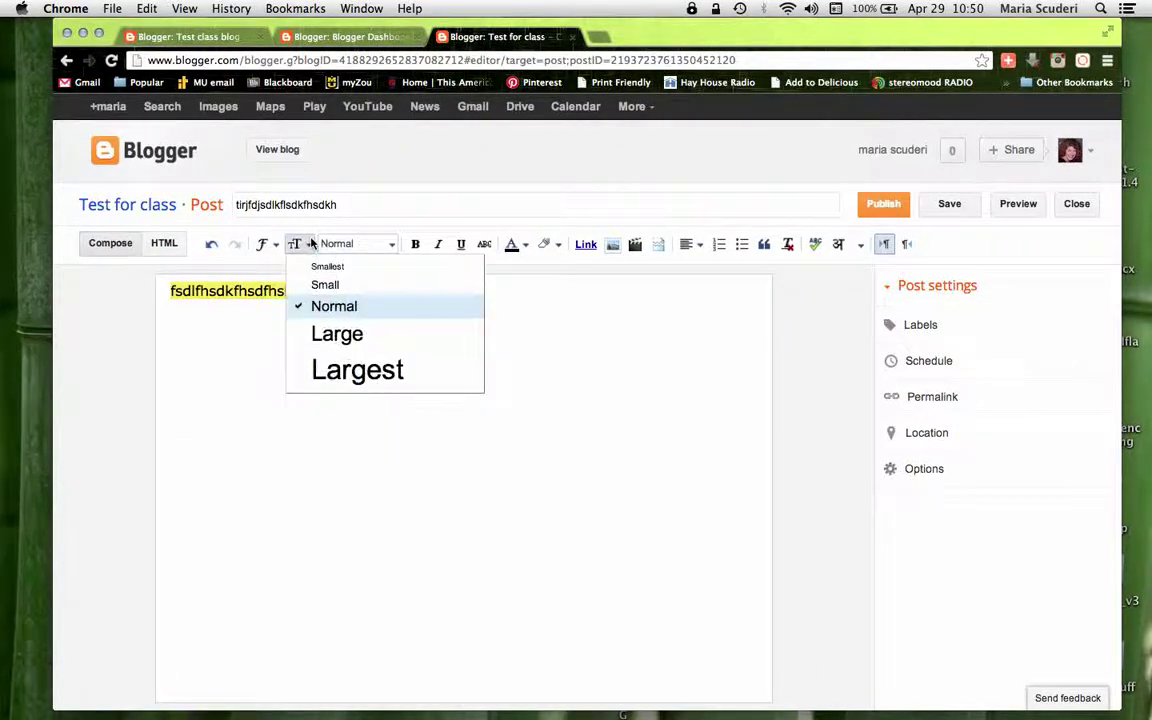
pyautogui.click(348, 372)
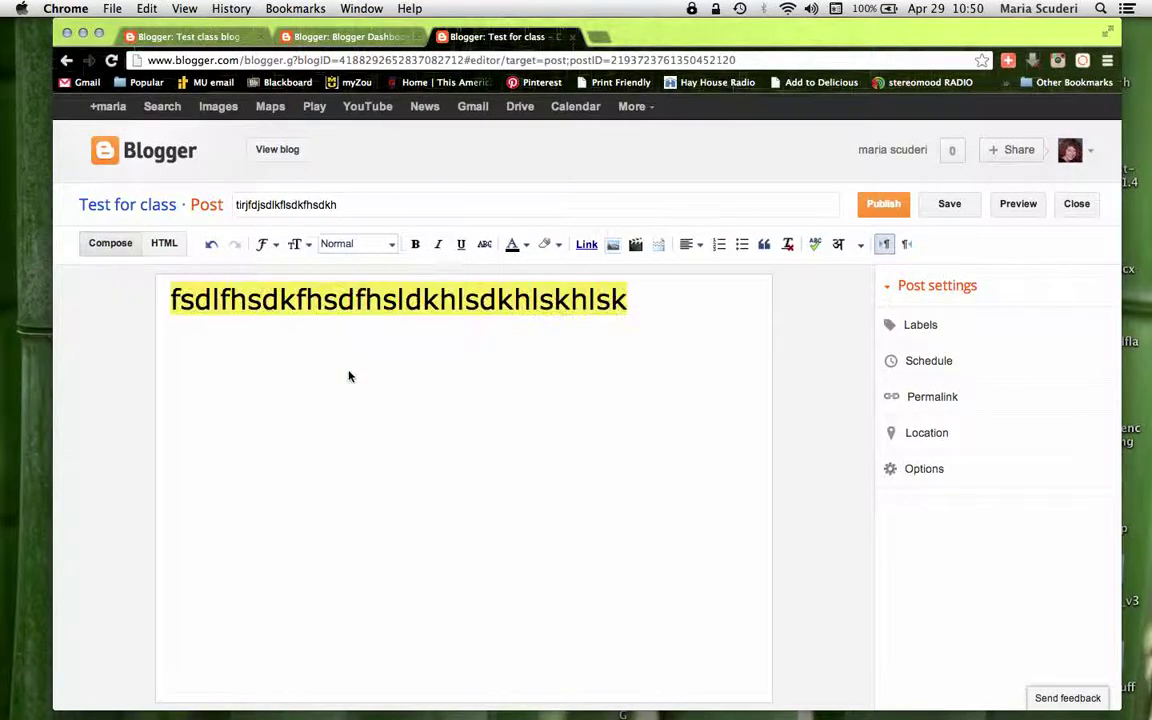
# Make the selected body text bold, italic and underlined, and colour it light red
pyautogui.click(415, 247)
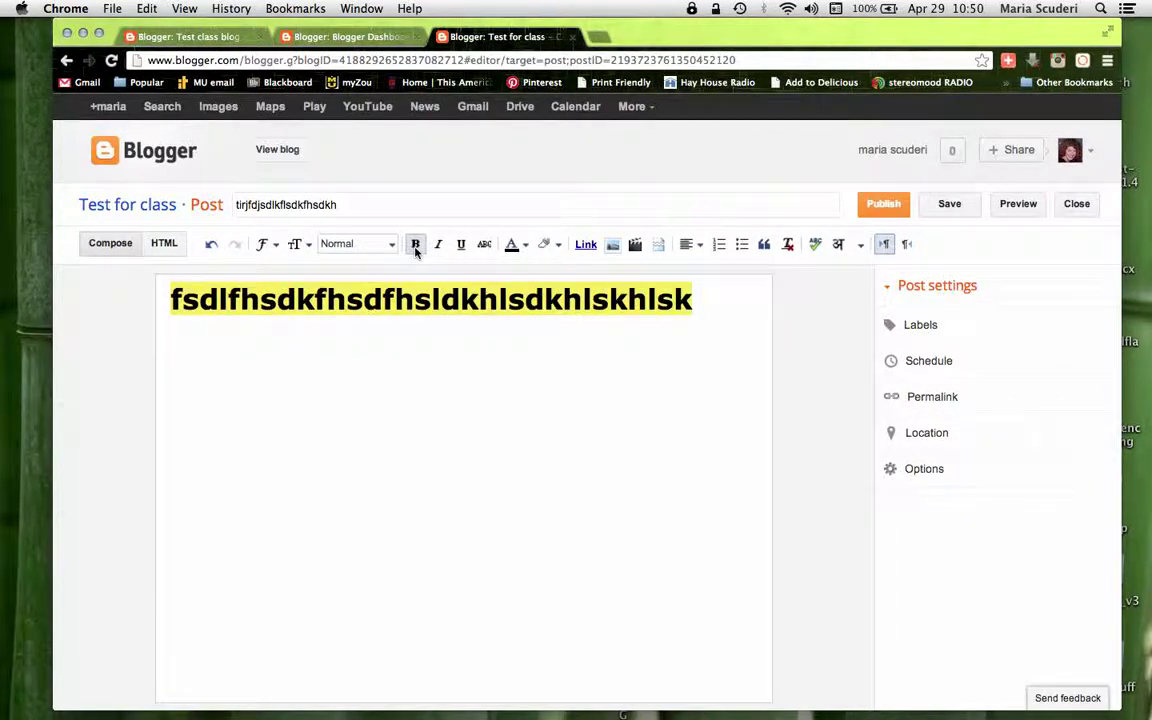
pyautogui.click(439, 245)
pyautogui.click(461, 246)
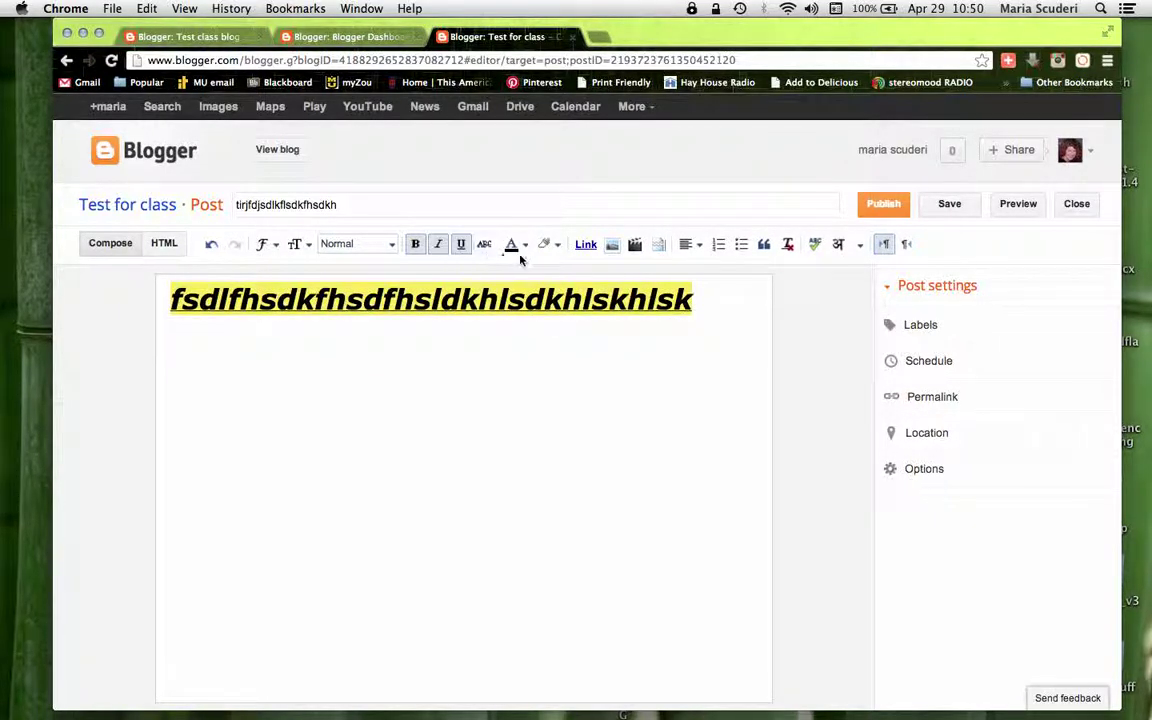
pyautogui.click(515, 244)
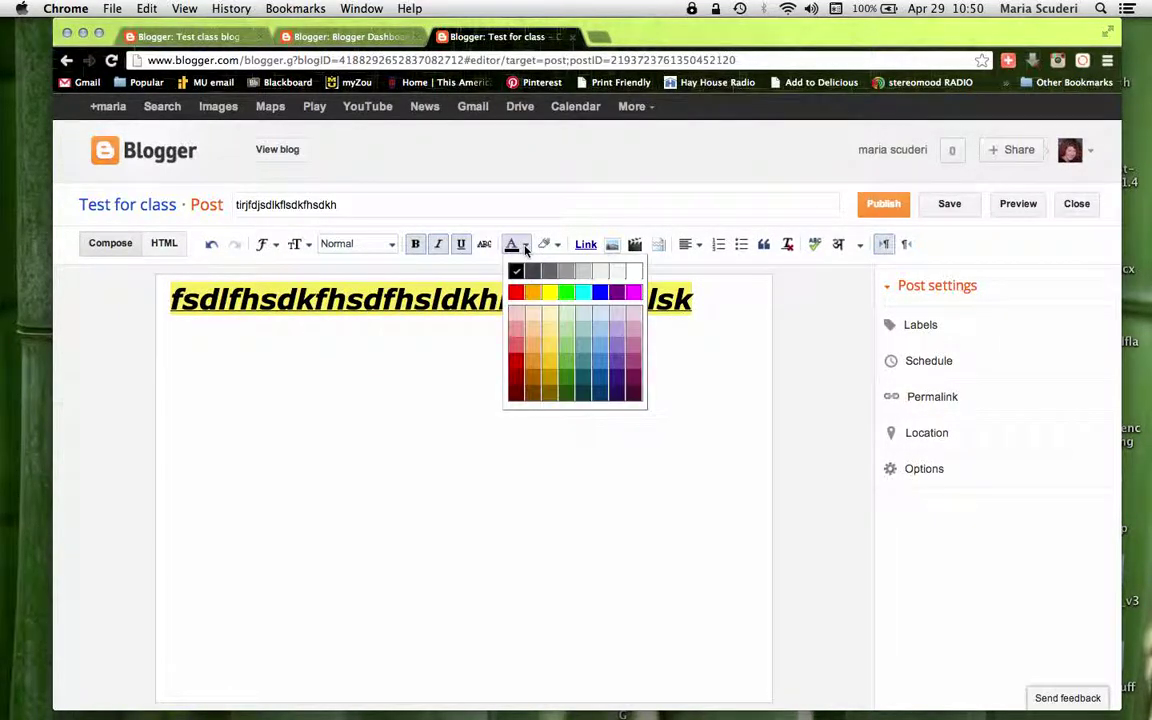
pyautogui.click(516, 341)
pyautogui.click(567, 412)
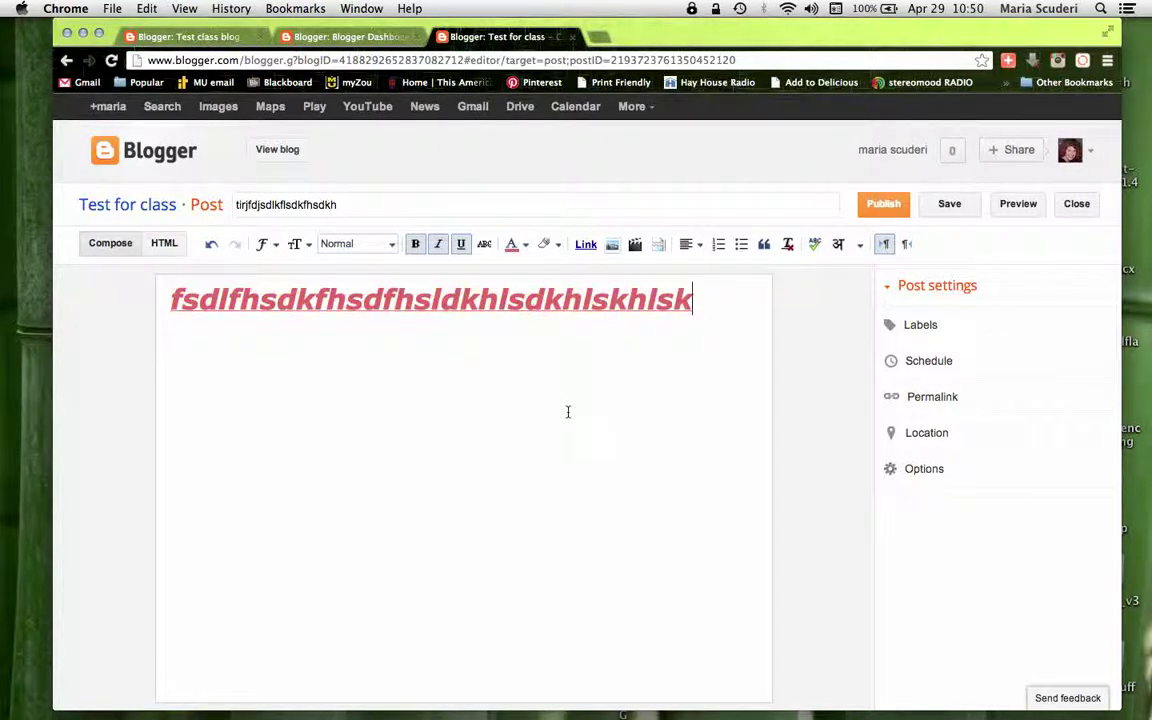
# Start inserting a web address link below the body text, paste the clipboard content as its URL and clear it again
pyautogui.press('Return')
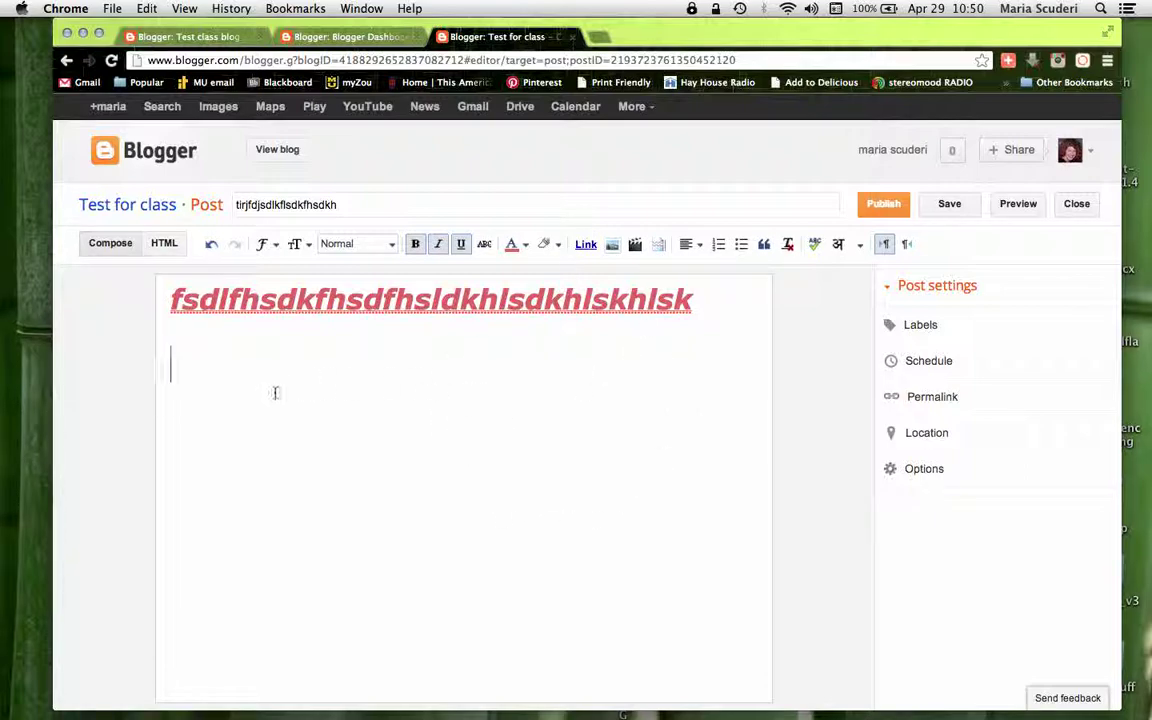
pyautogui.click(586, 246)
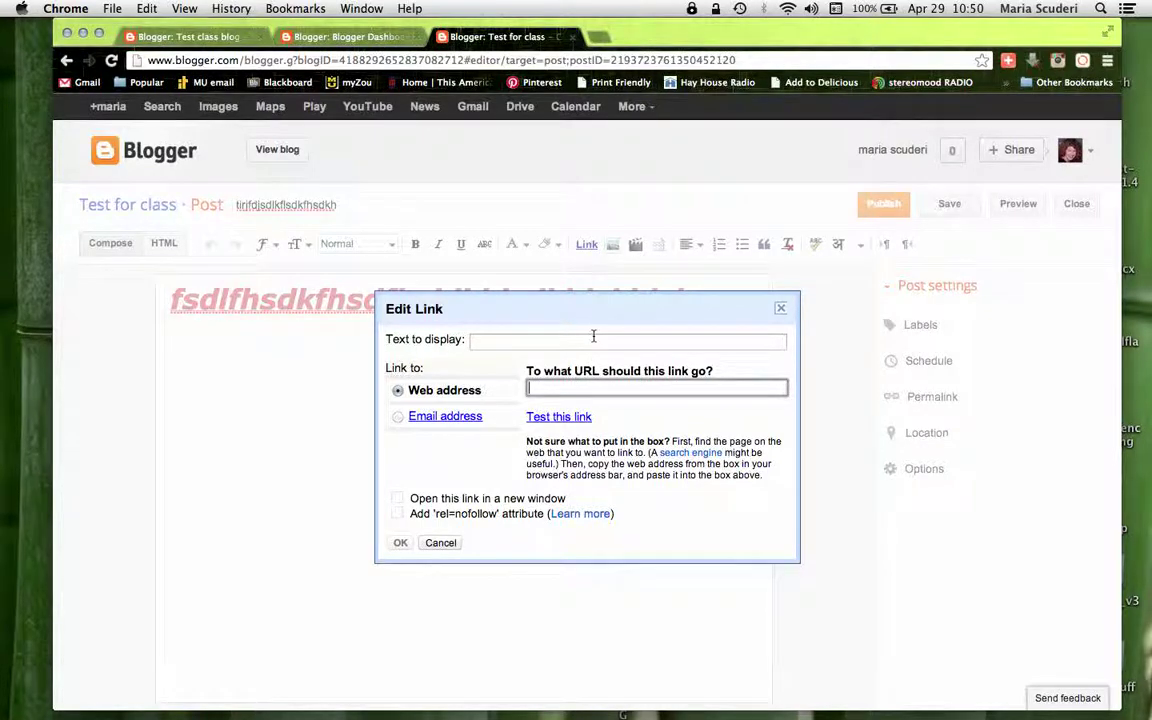
pyautogui.rightClick(548, 392)
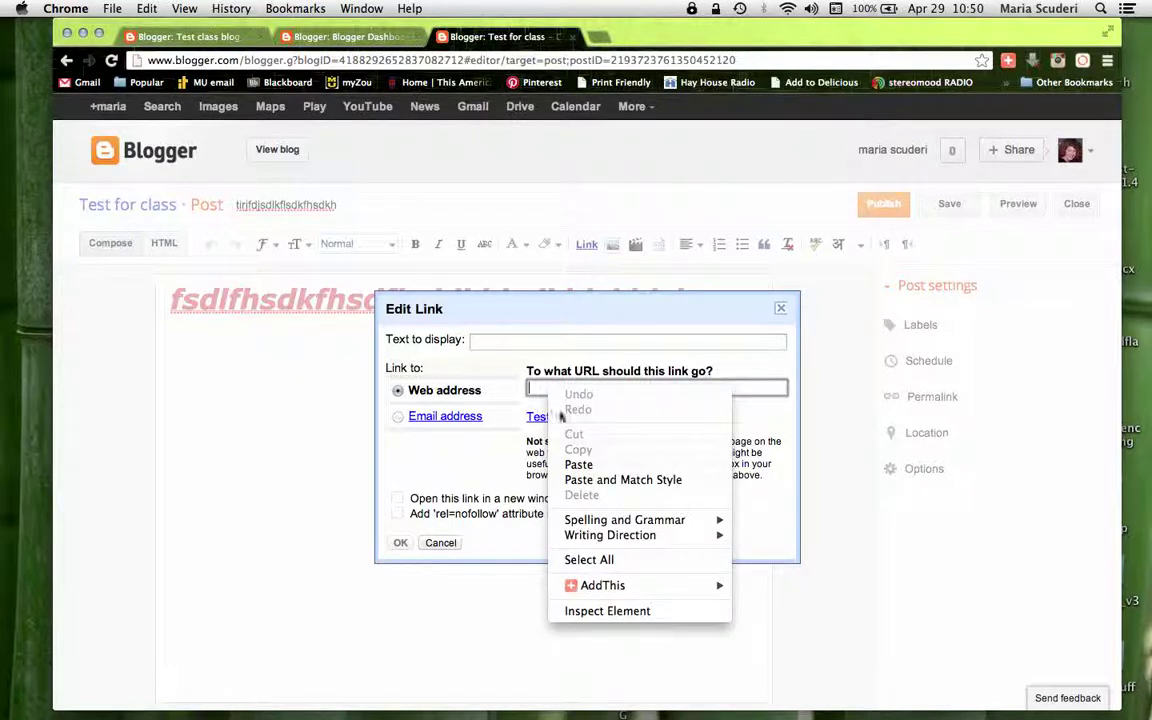
pyautogui.click(580, 468)
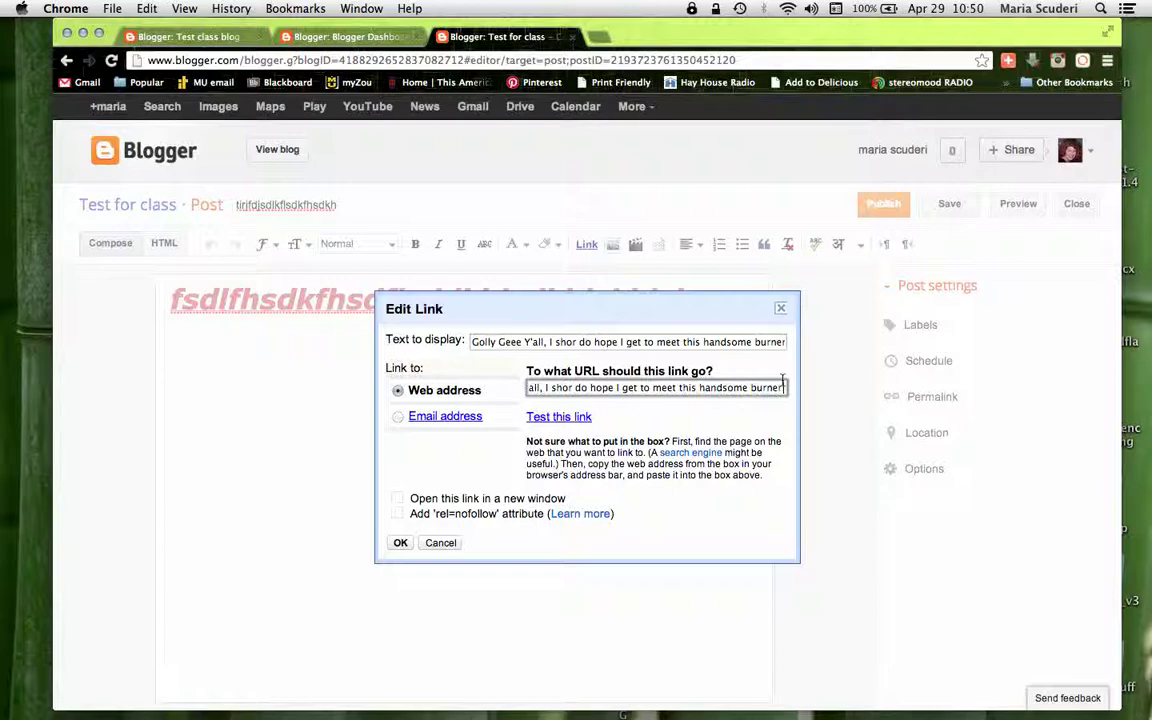
pyautogui.moveTo(783, 388); pyautogui.dragTo(528, 386)
pyautogui.press('BackSpace')
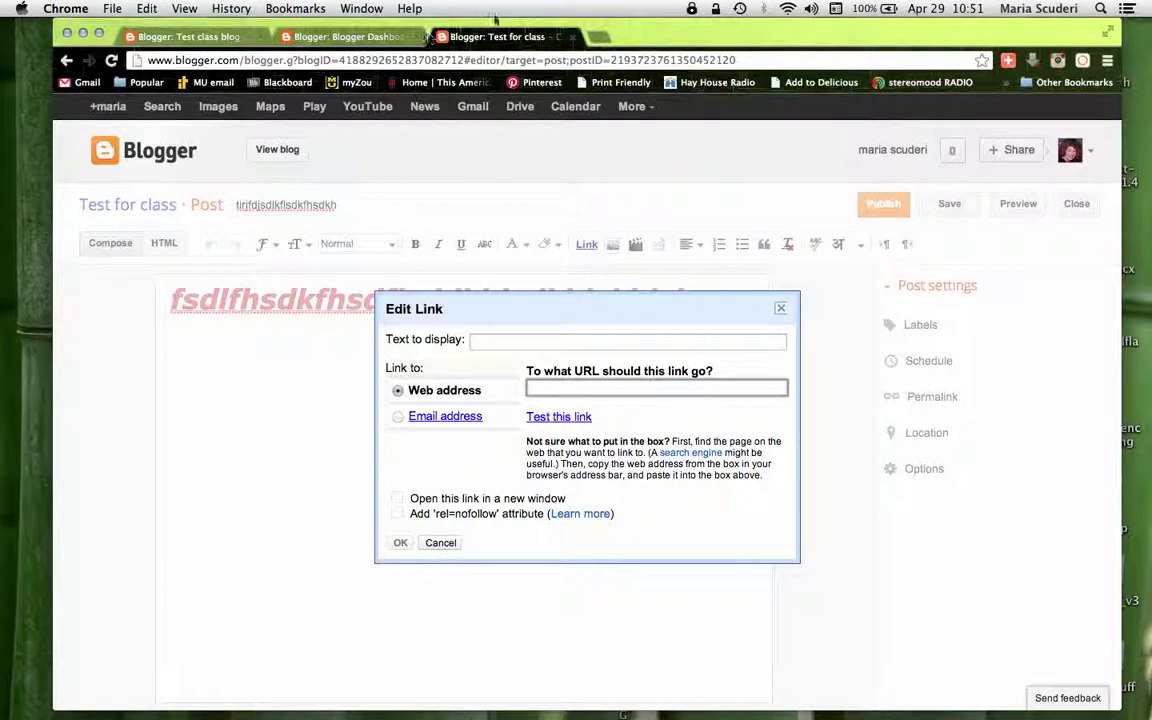
# Open YouTube from the bookmarks in a new browser tab, open the video "Things I'm Awesome At" and copy its web address
pyautogui.click(600, 38)
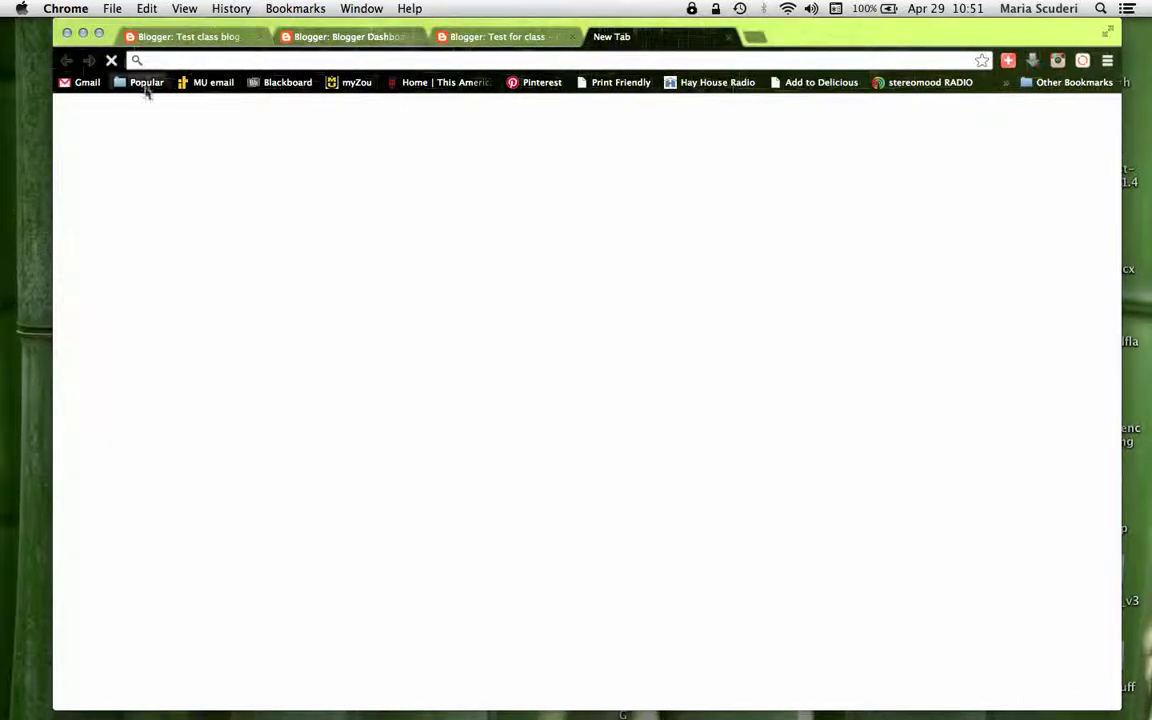
pyautogui.click(146, 83)
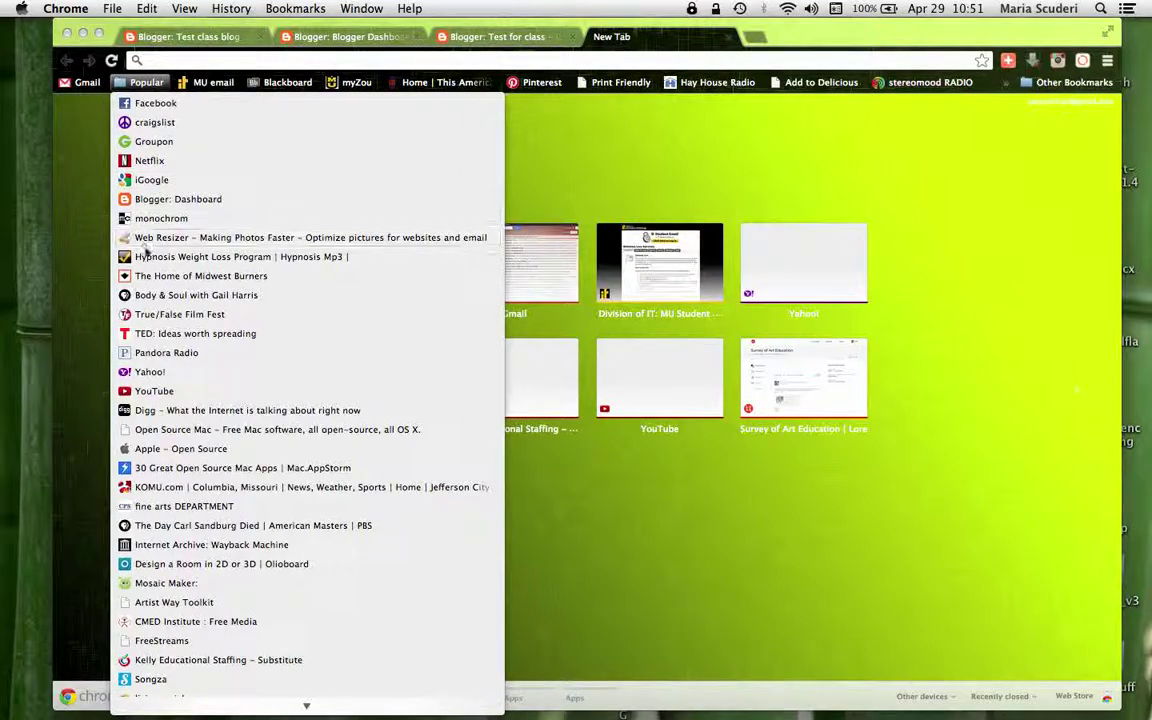
pyautogui.click(141, 391)
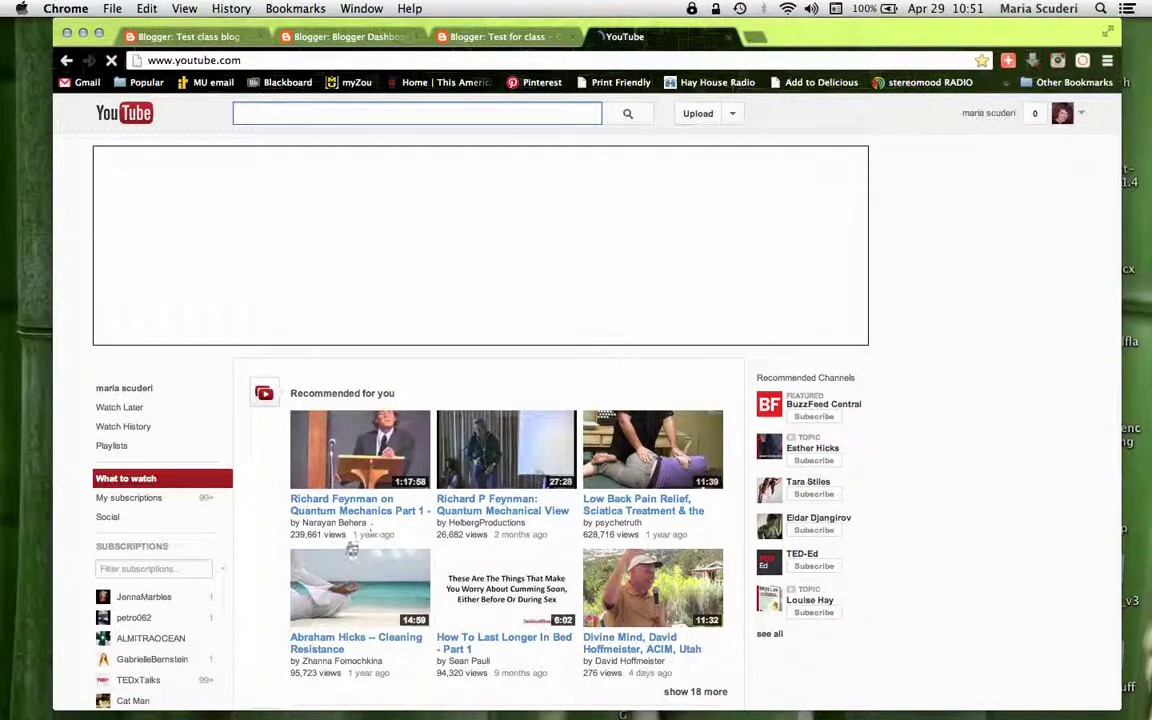
pyautogui.scroll(-3, 528, 596)
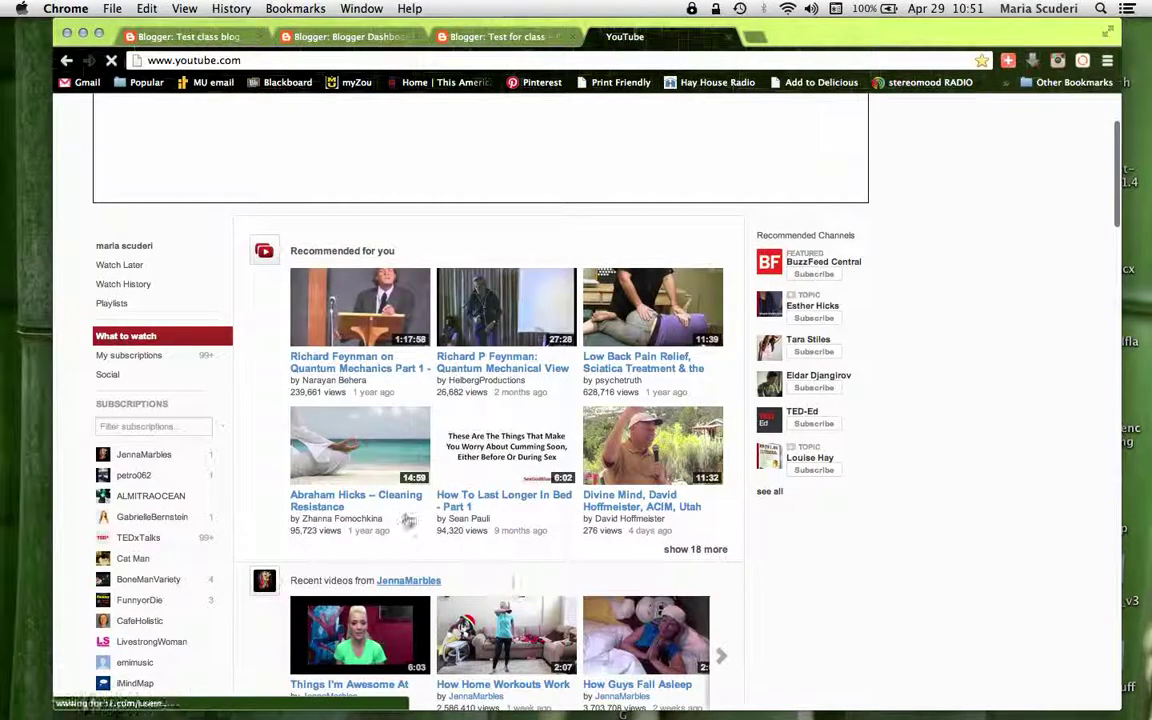
pyautogui.click(358, 630)
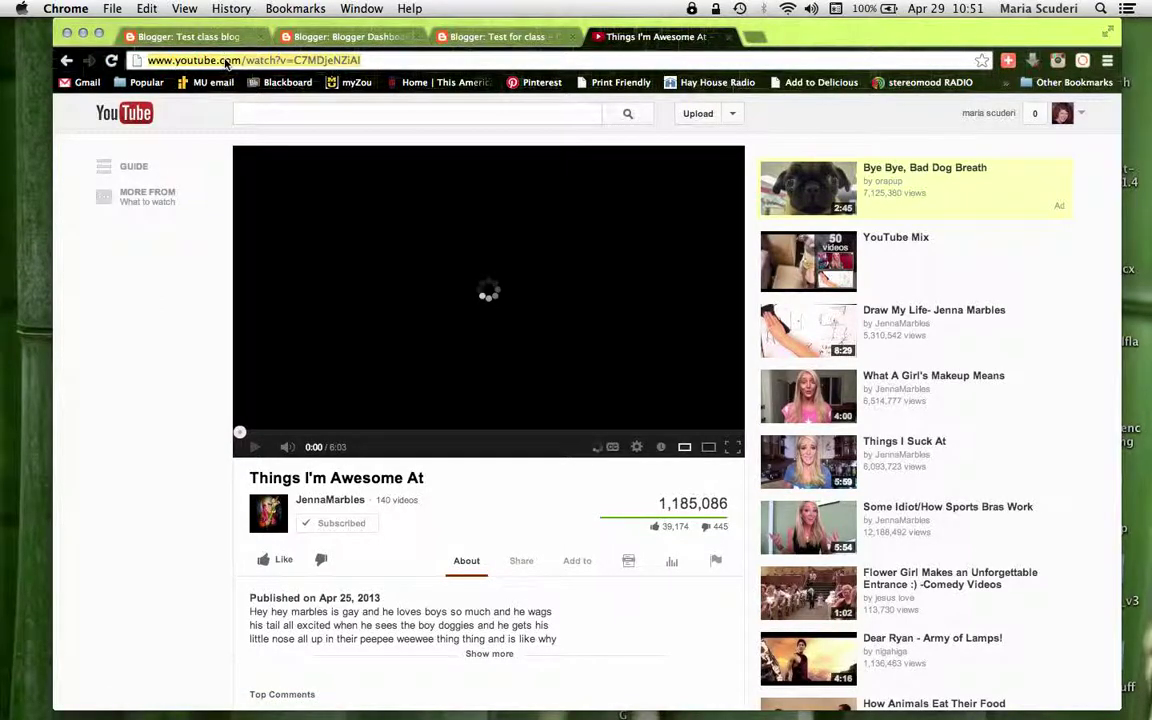
pyautogui.rightClick(272, 60)
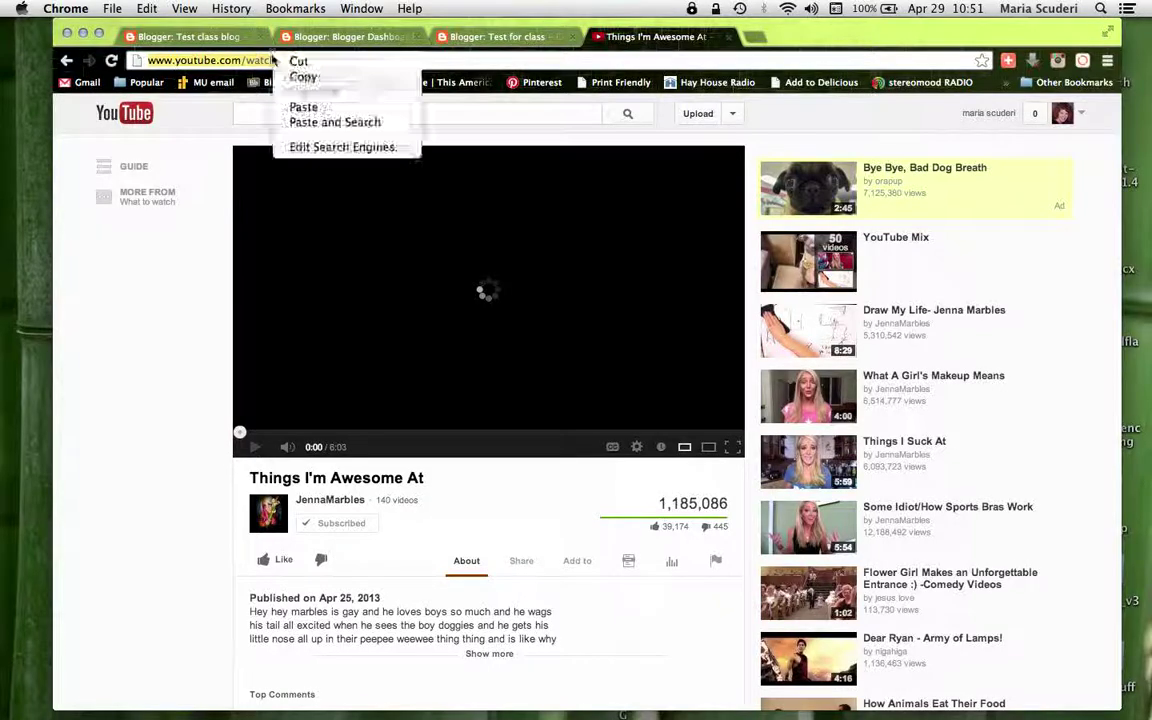
pyautogui.click(303, 76)
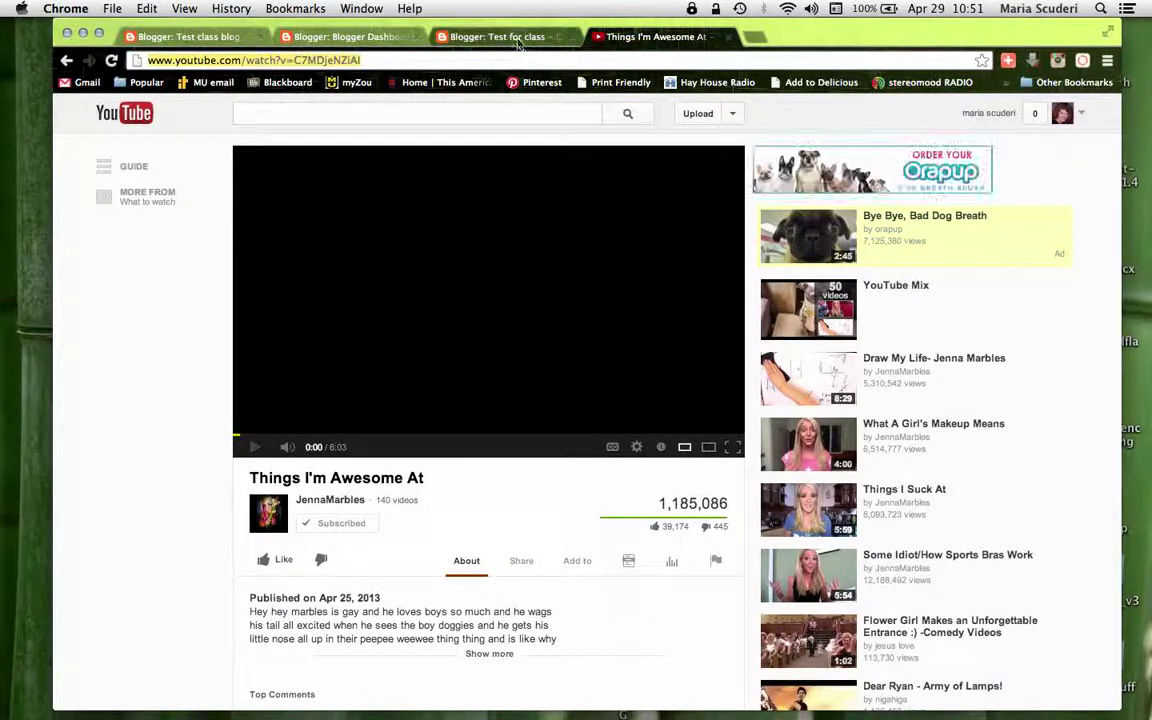
# Return to the link's URL field in the post, and pause and close the YouTube video page
pyautogui.click(519, 40)
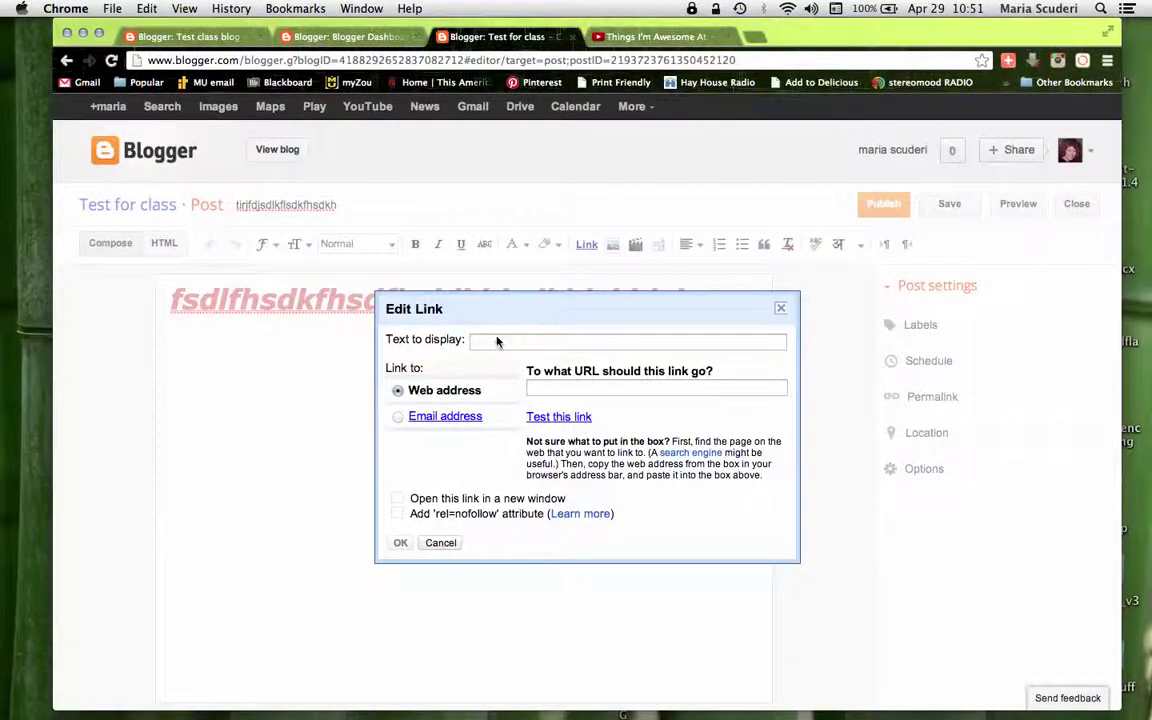
pyautogui.click(543, 388)
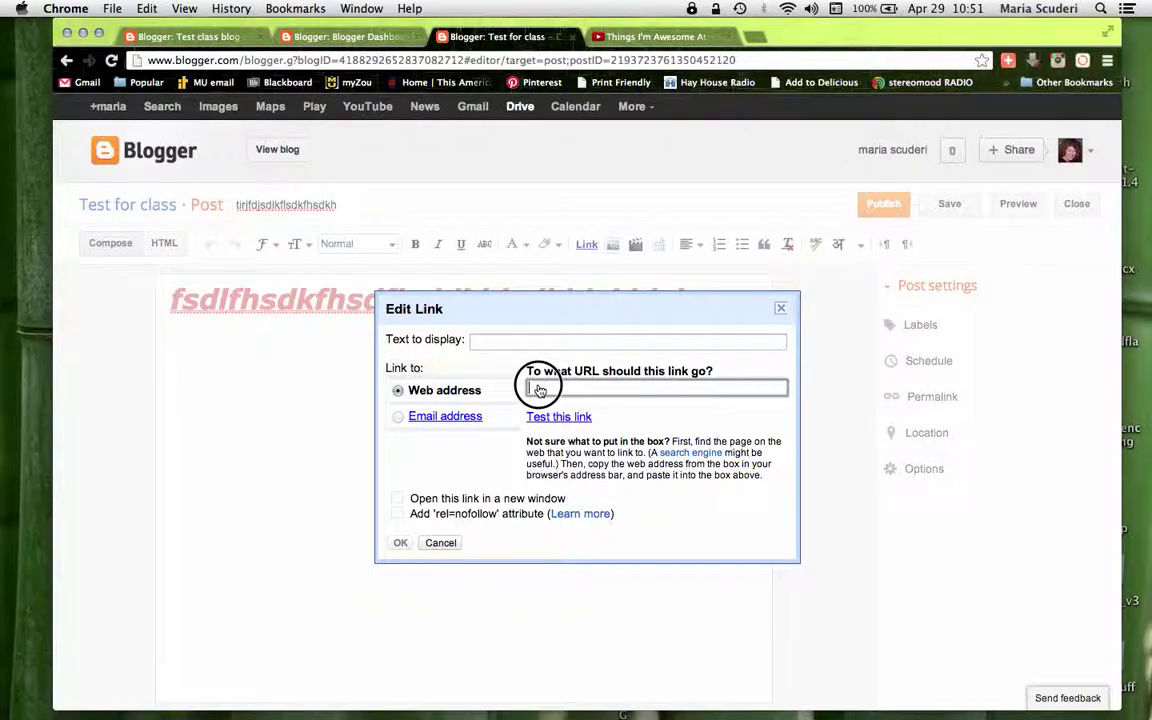
pyautogui.click(636, 37)
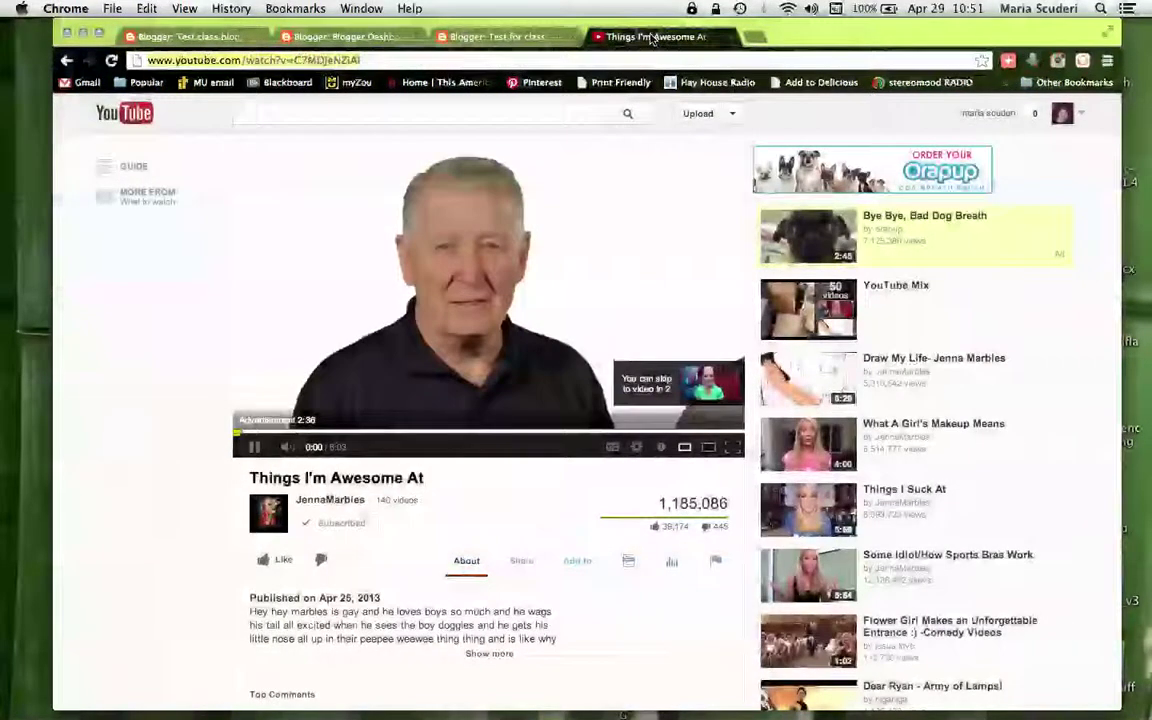
pyautogui.click(255, 446)
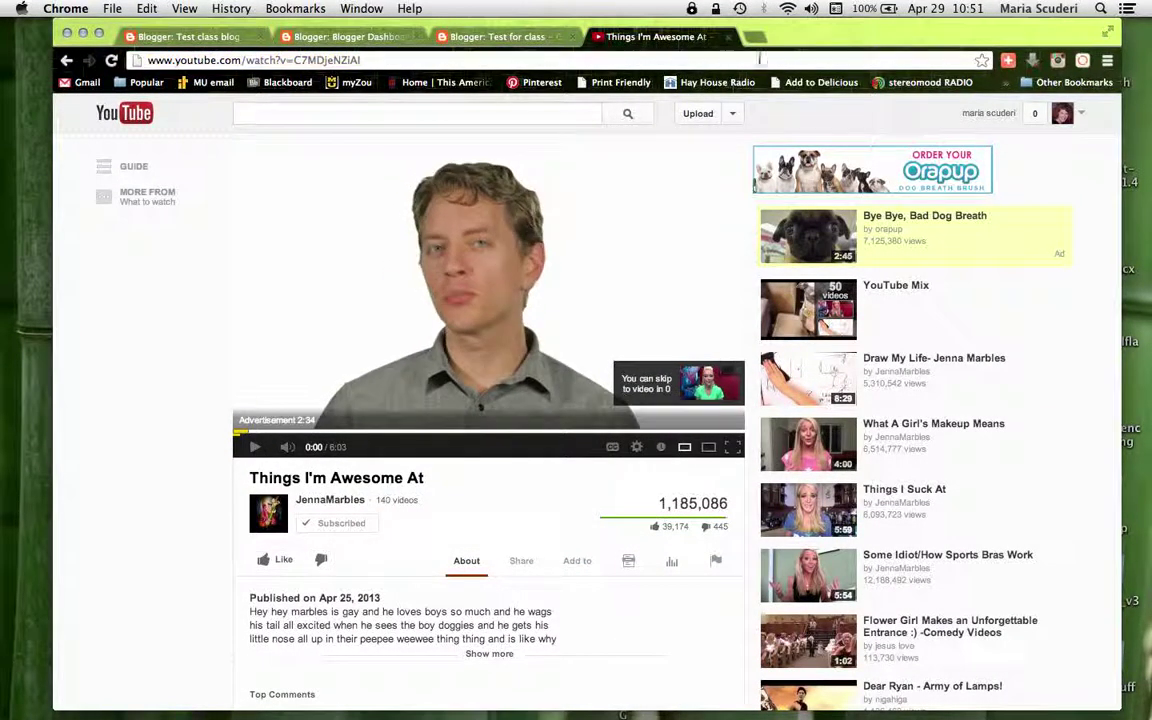
pyautogui.press('super+w')
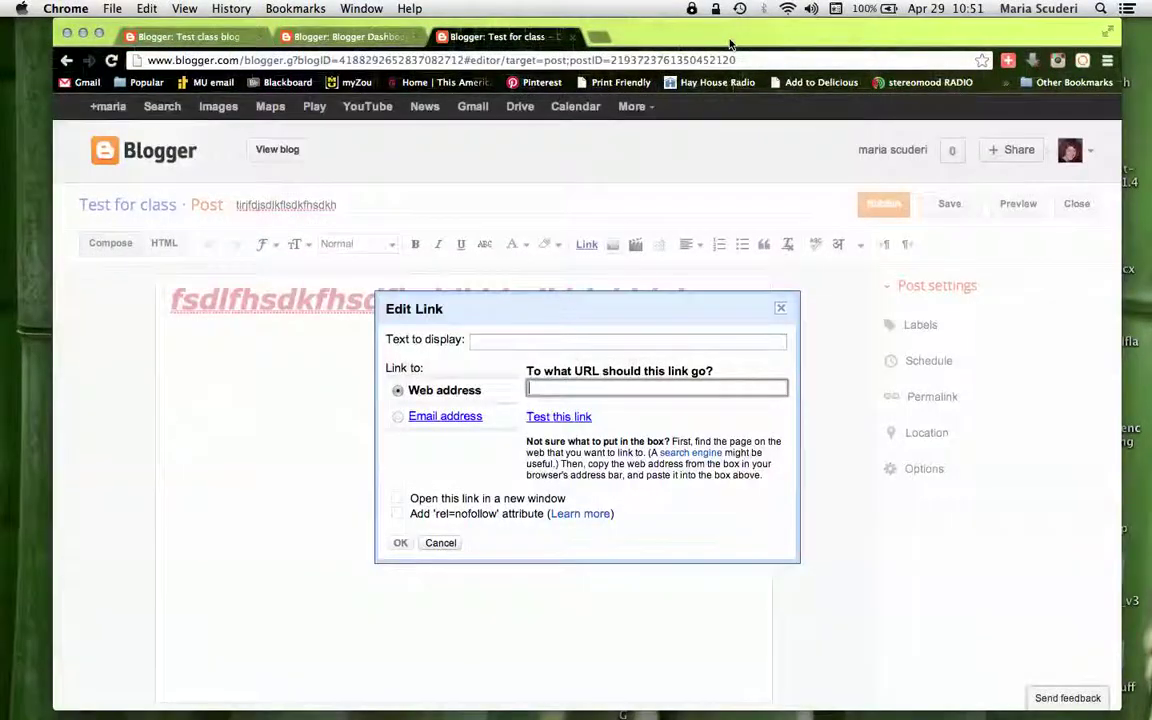
pyautogui.rightClick(540, 384)
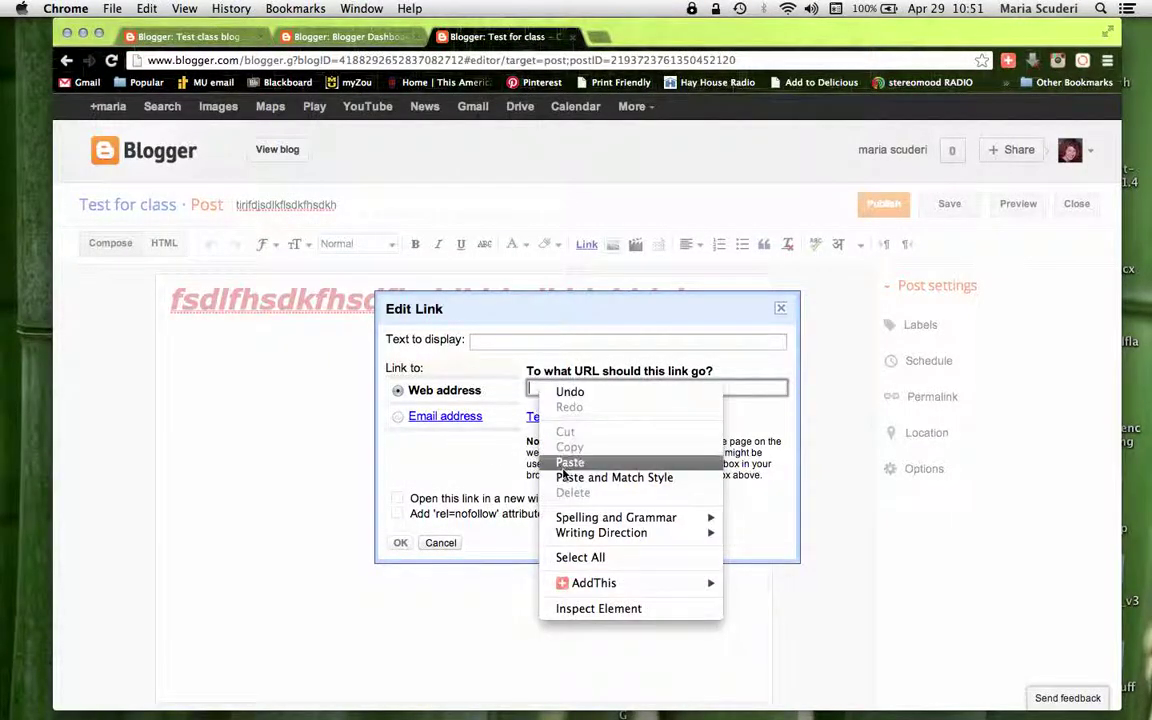
pyautogui.click(566, 463)
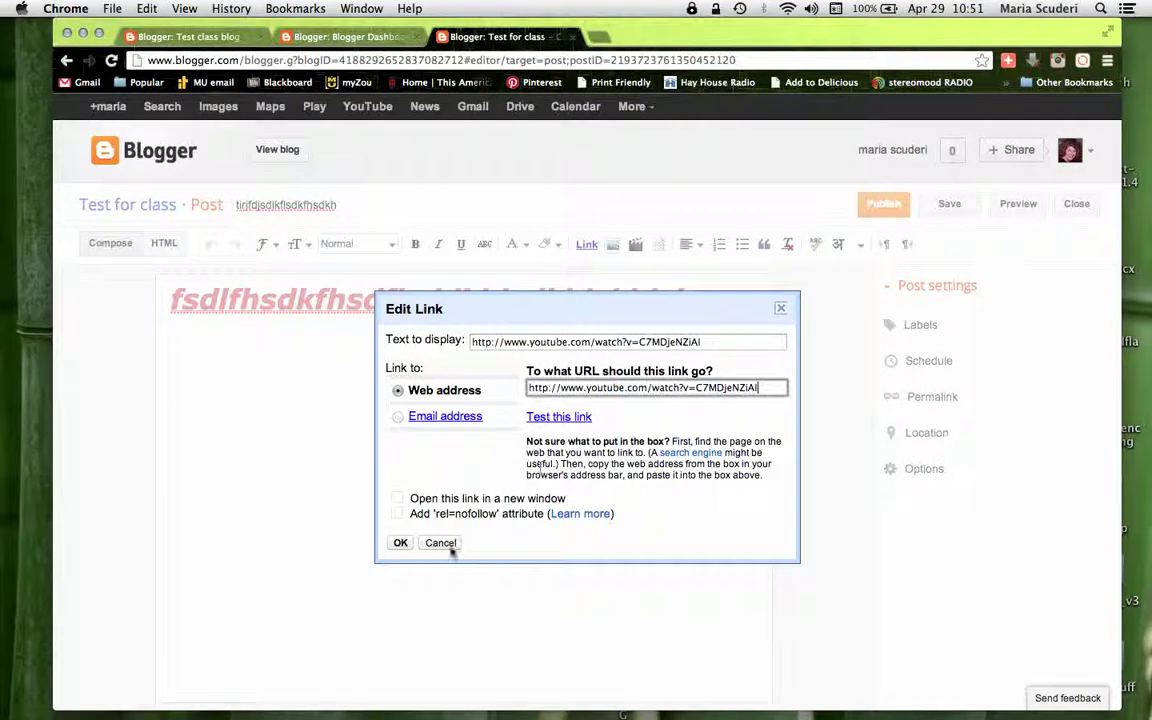
pyautogui.click(400, 545)
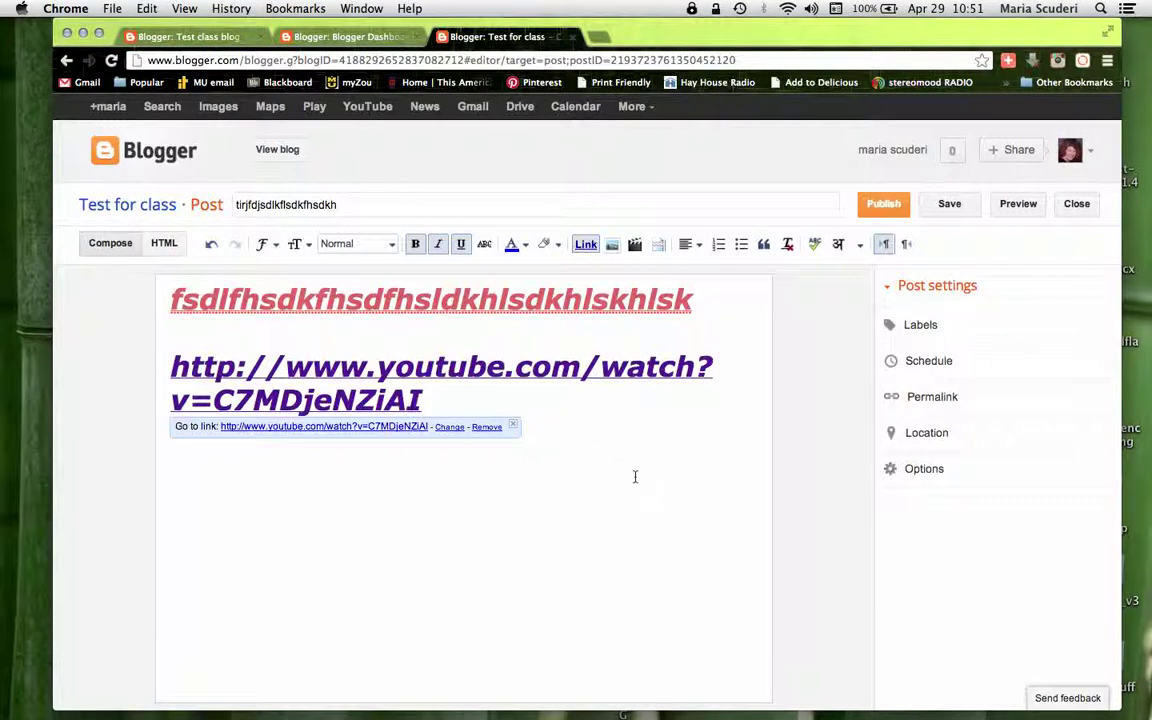
# Add two line breaks below the link and publish the post without sharing it on Google+
pyautogui.press('Return')
pyautogui.press('Return')
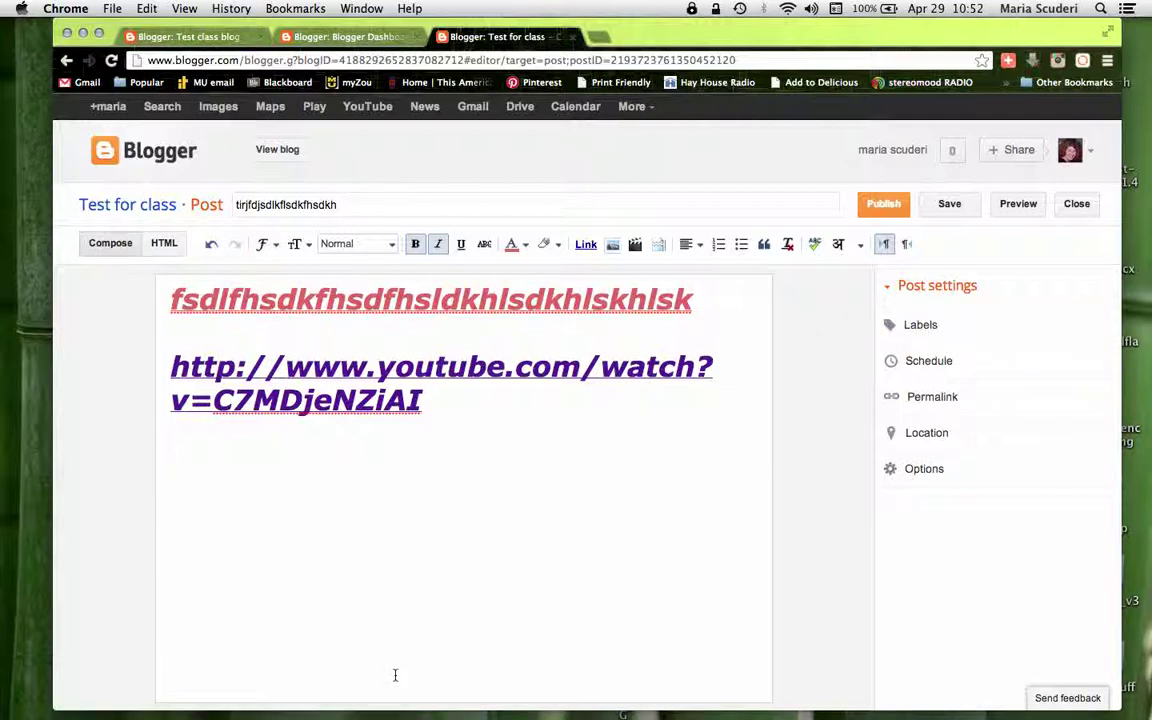
pyautogui.click(881, 205)
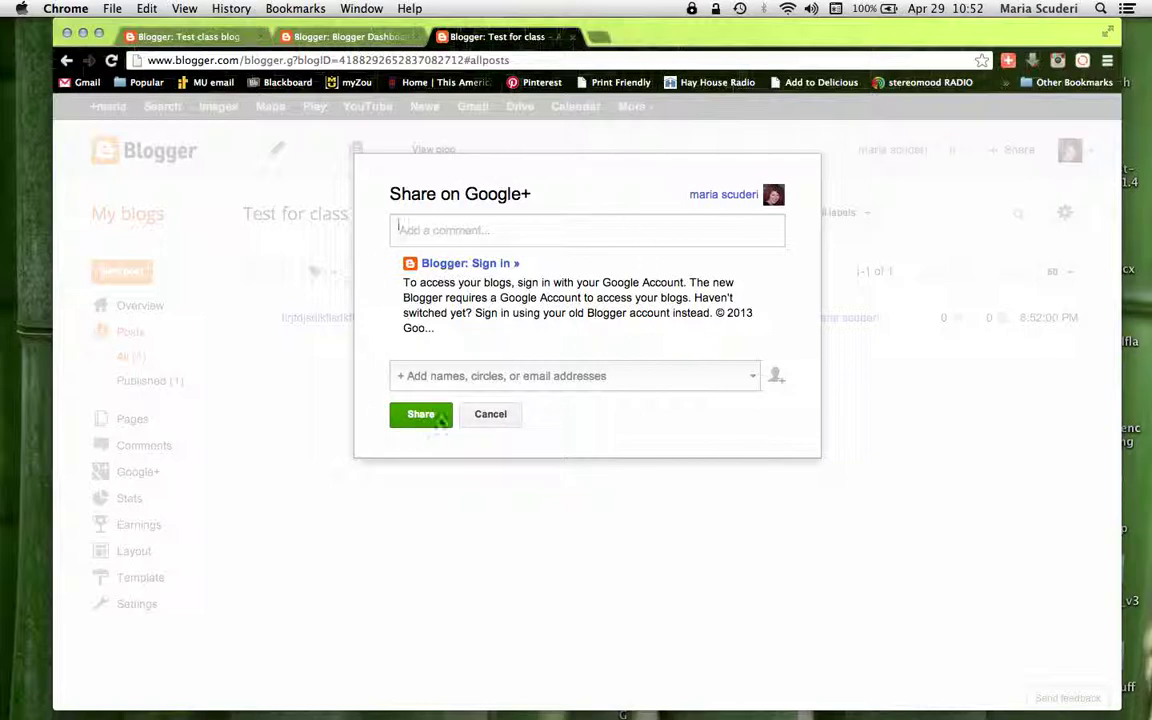
pyautogui.click(488, 414)
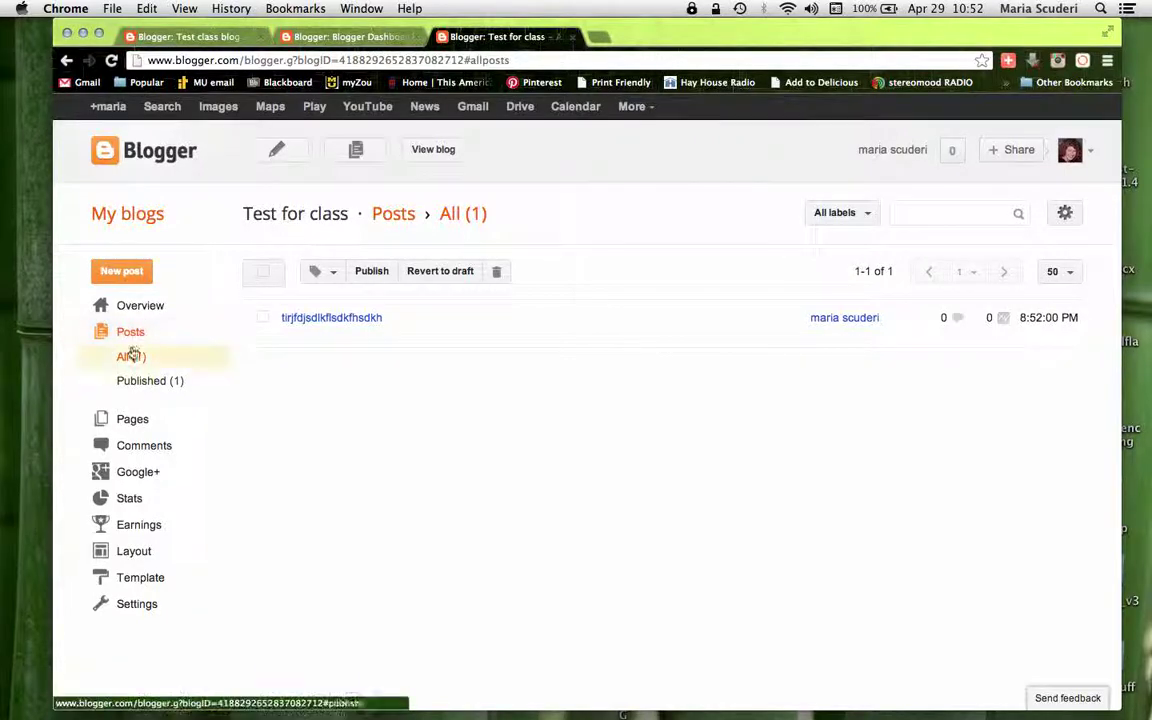
# Turn off "Prompt to share after posting" in the blog's Google+ settings and return to the overview
pyautogui.click(134, 472)
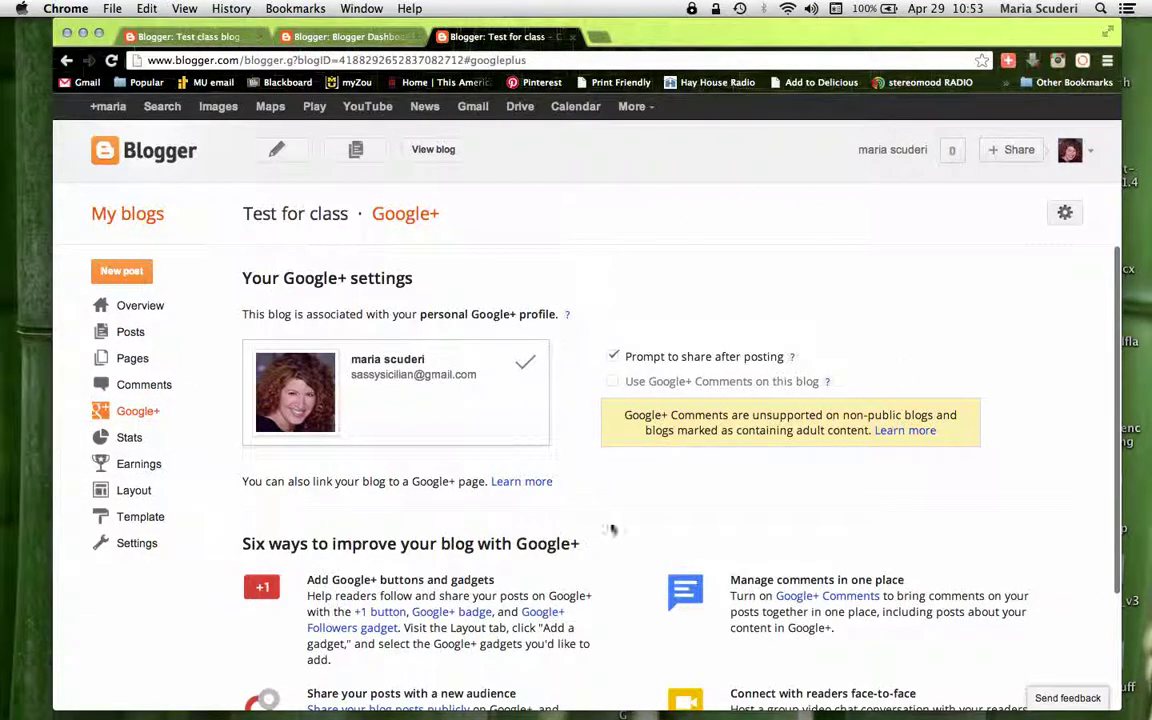
pyautogui.click(613, 357)
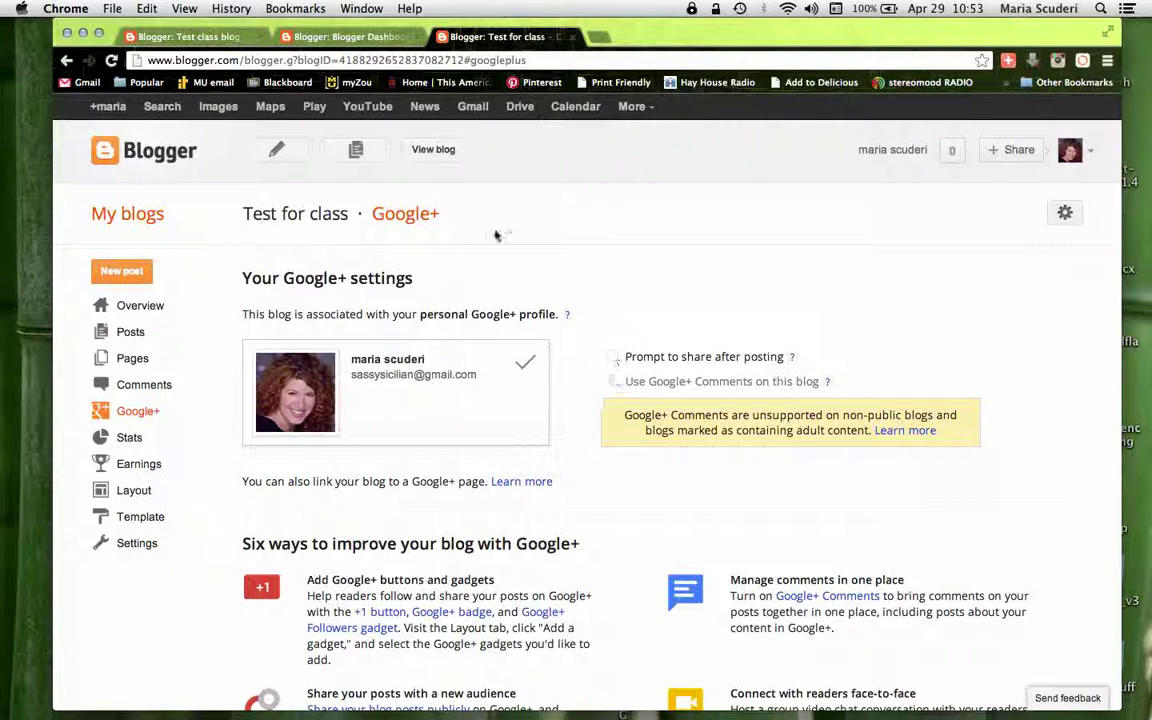
pyautogui.click(138, 315)
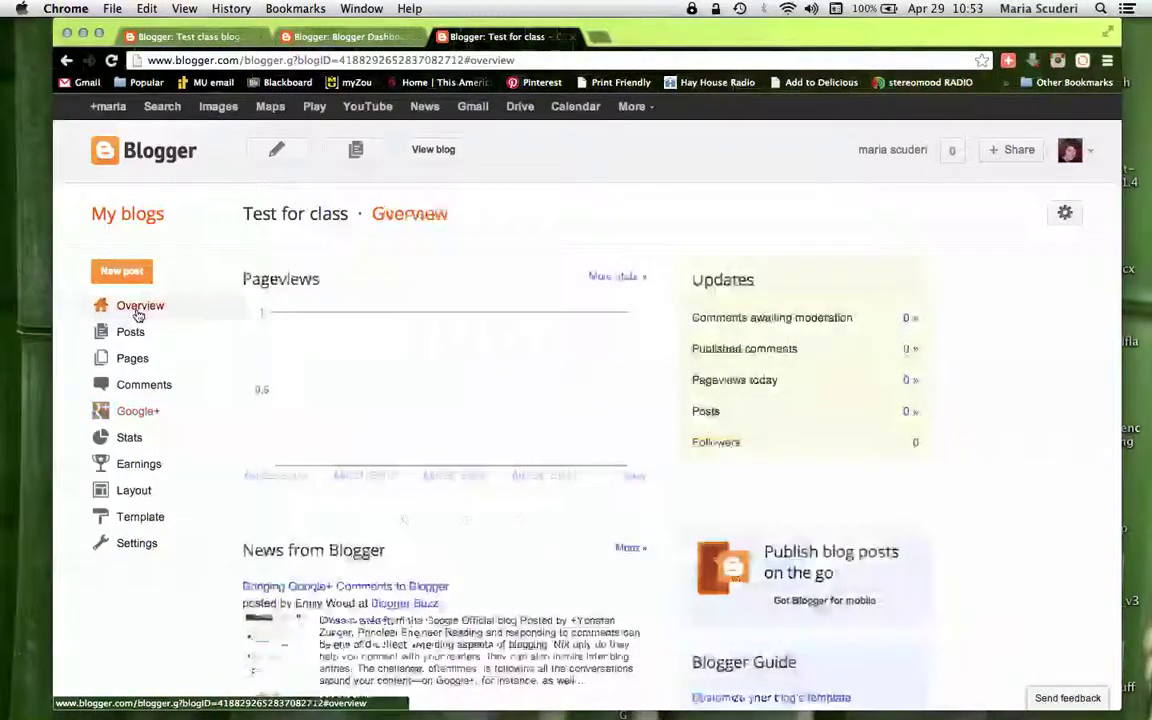
# View the published blog, follow the YouTube link in the post, then pause the video and close its page
pyautogui.click(431, 150)
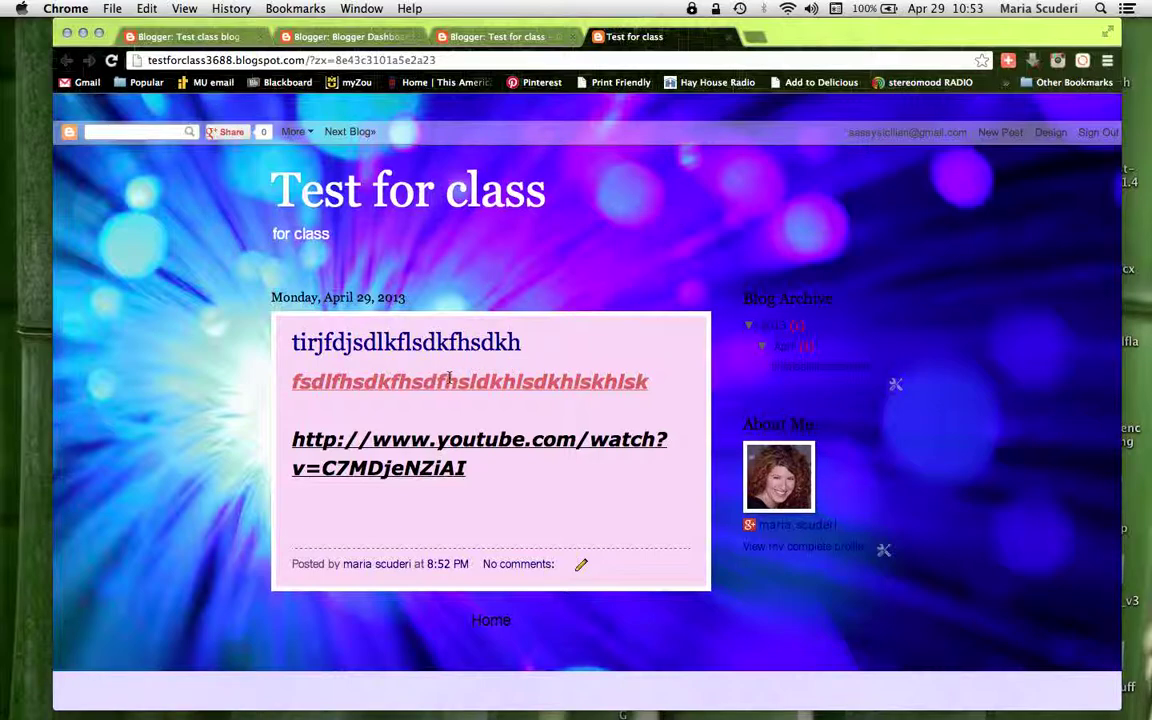
pyautogui.click(388, 447)
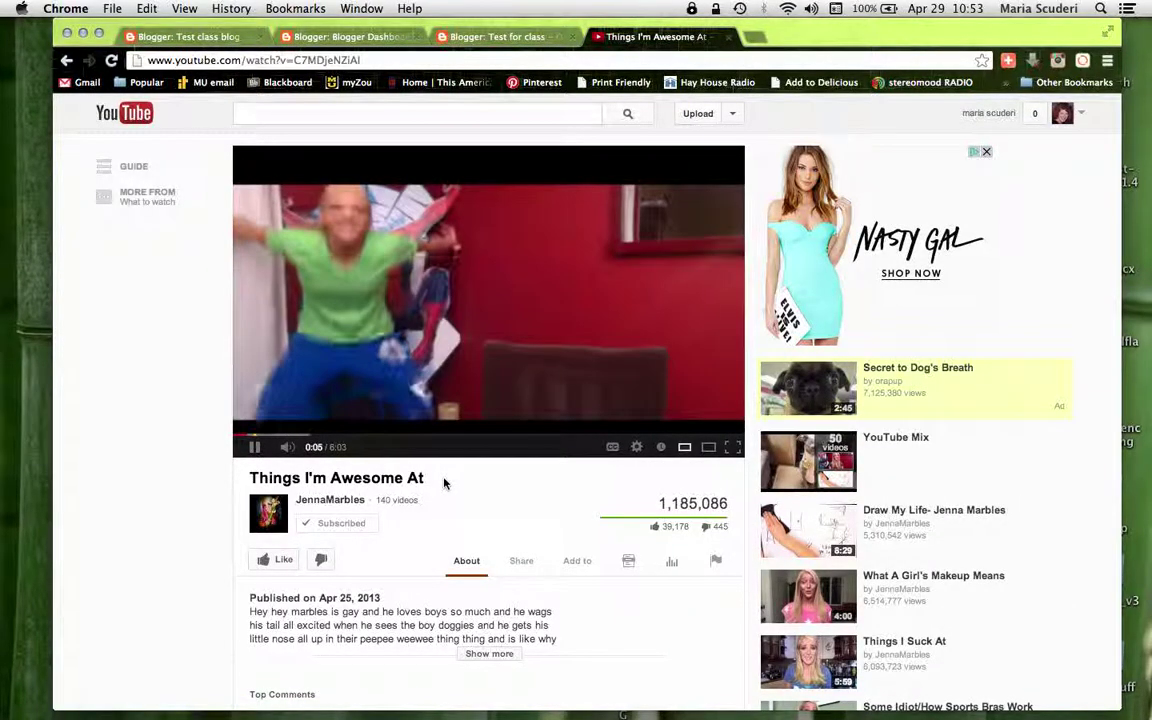
pyautogui.click(255, 448)
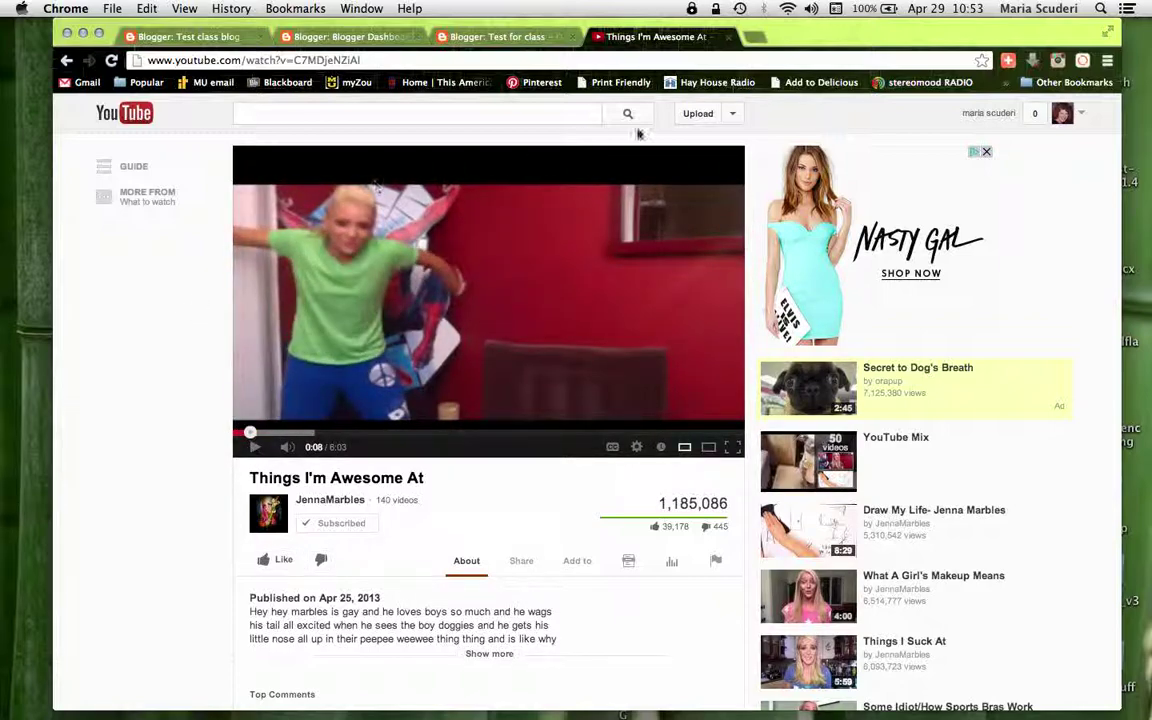
pyautogui.click(727, 37)
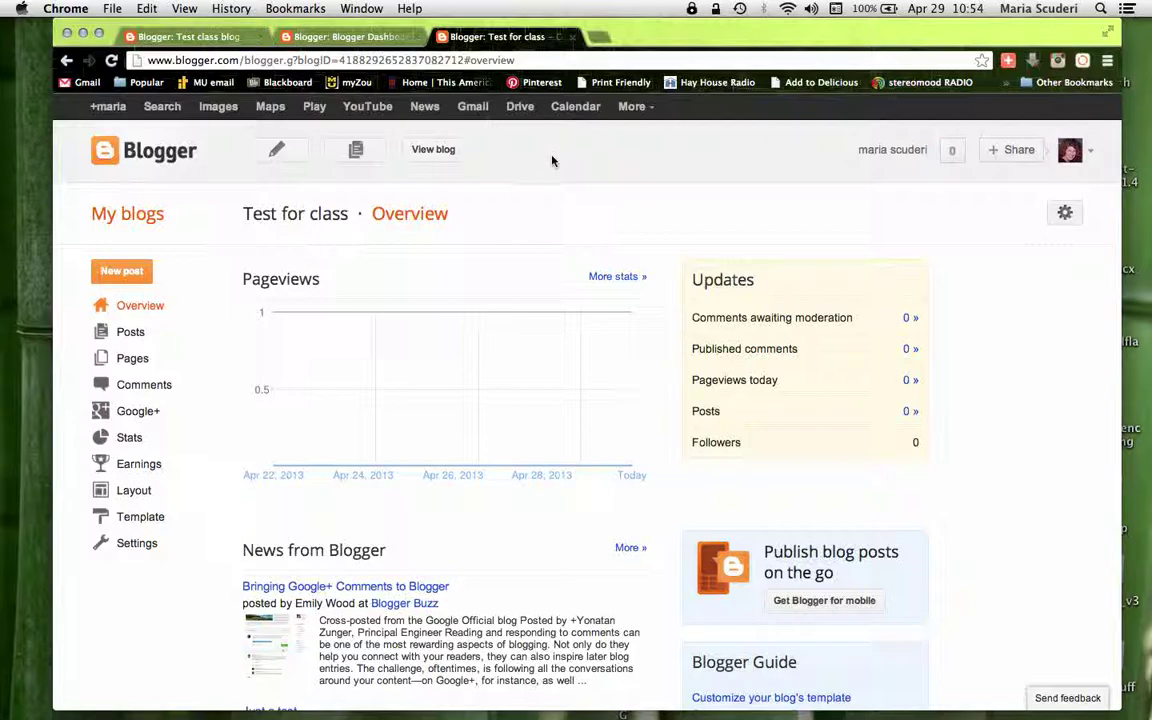
# Leave the blog's overview for the list of all blogs and open the Google+ profile page
pyautogui.click(115, 220)
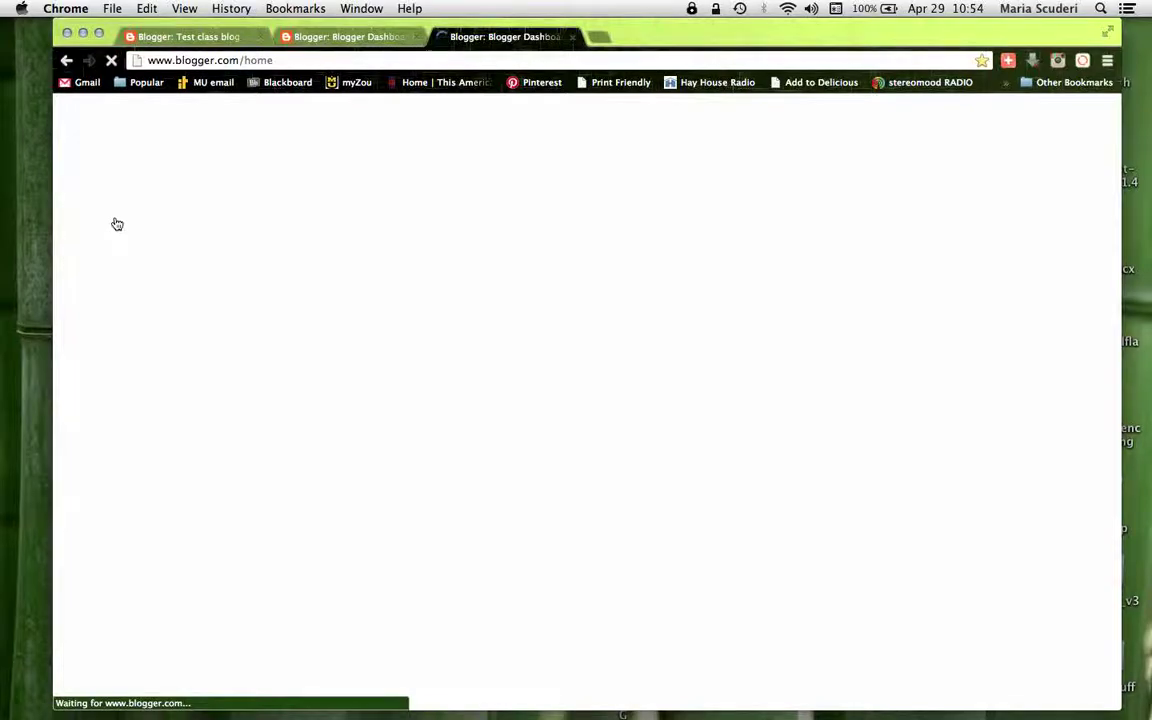
pyautogui.click(184, 352)
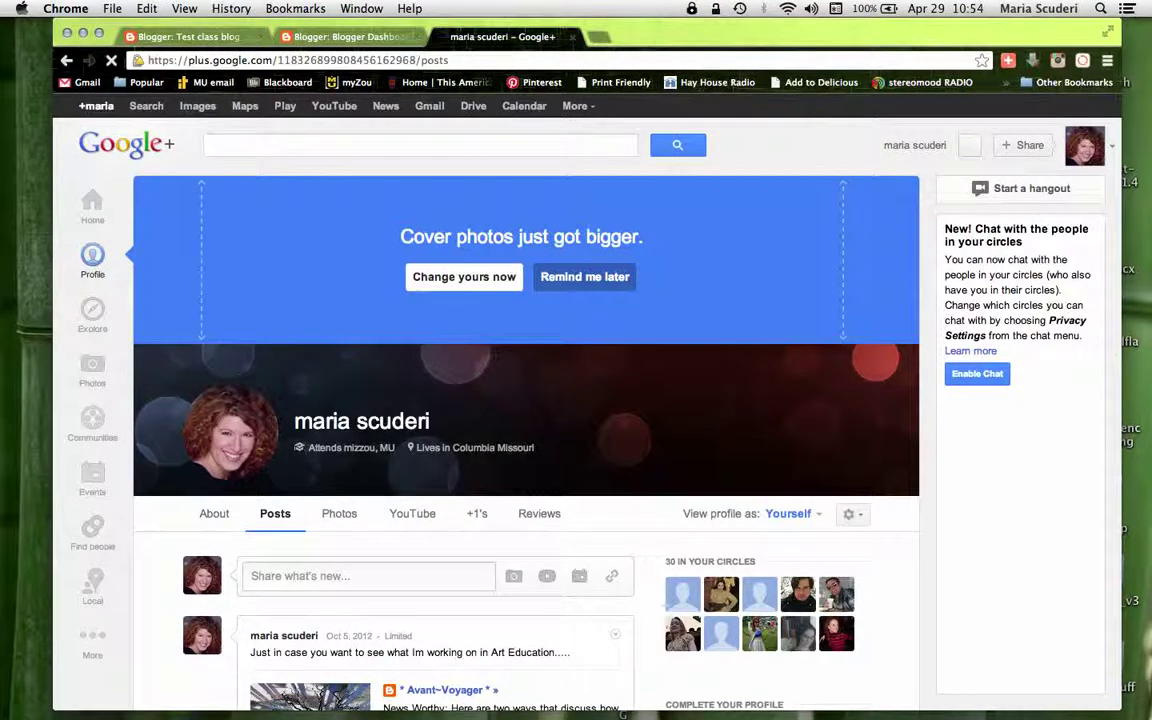
pyautogui.moveTo(30, 632)
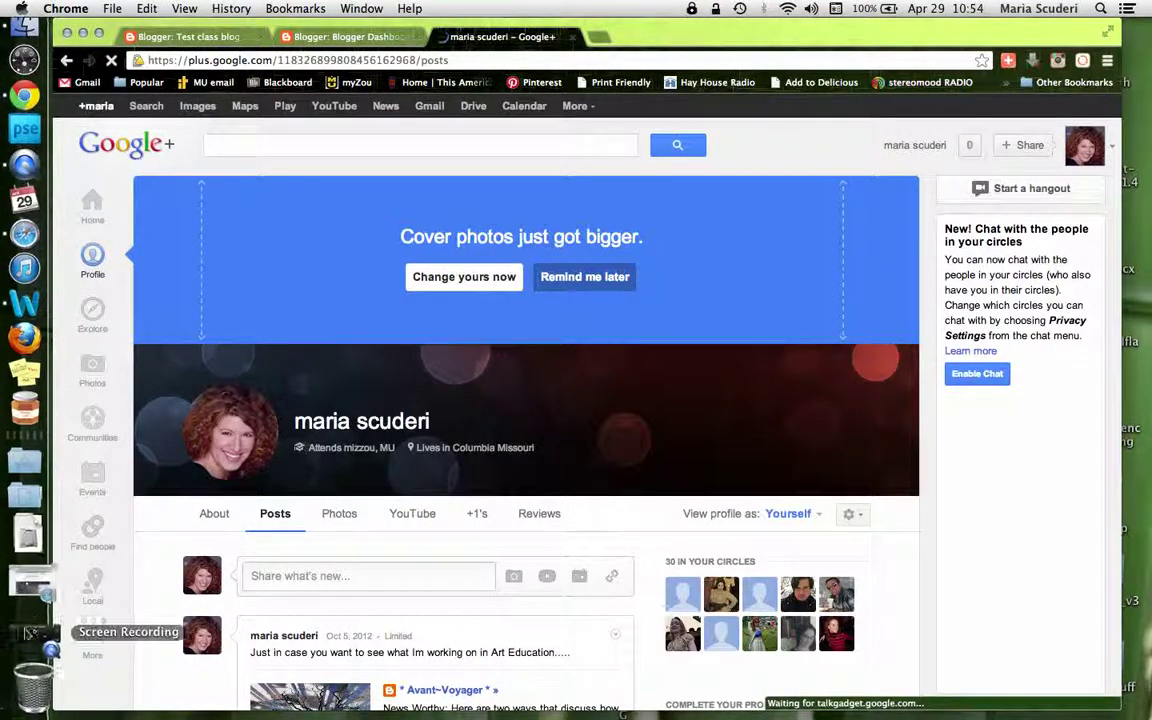
pyautogui.click(30, 632)
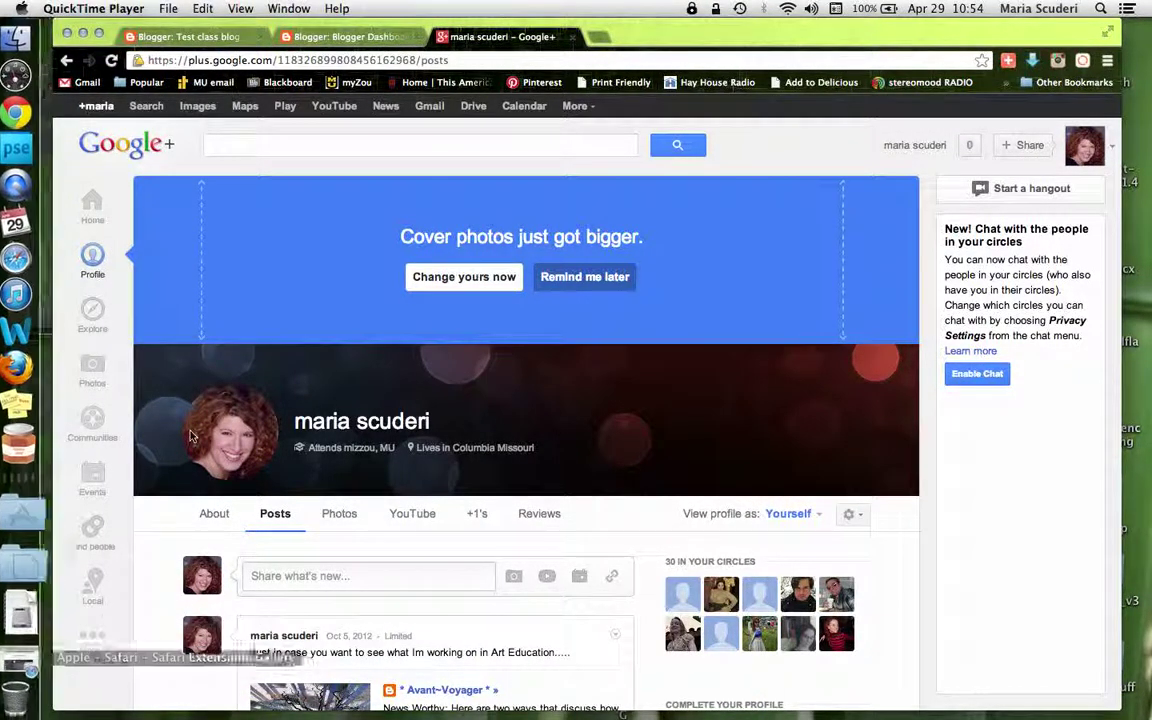